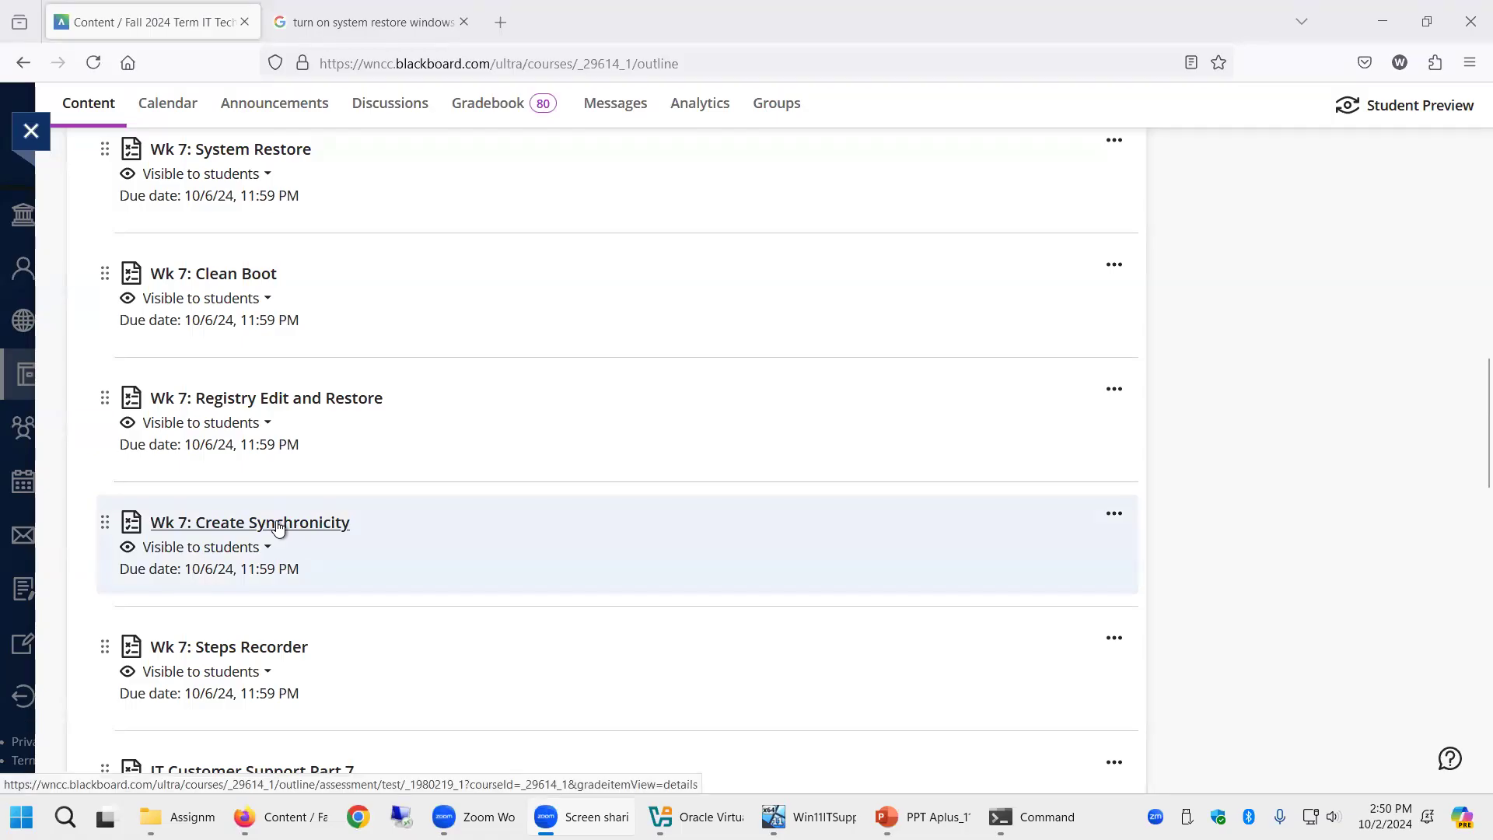
Step: Download Create Synchronicity.docx from the Wk 7: Create Synchronicity assignment, open it in Word, and move its window out of the way
click(278, 527)
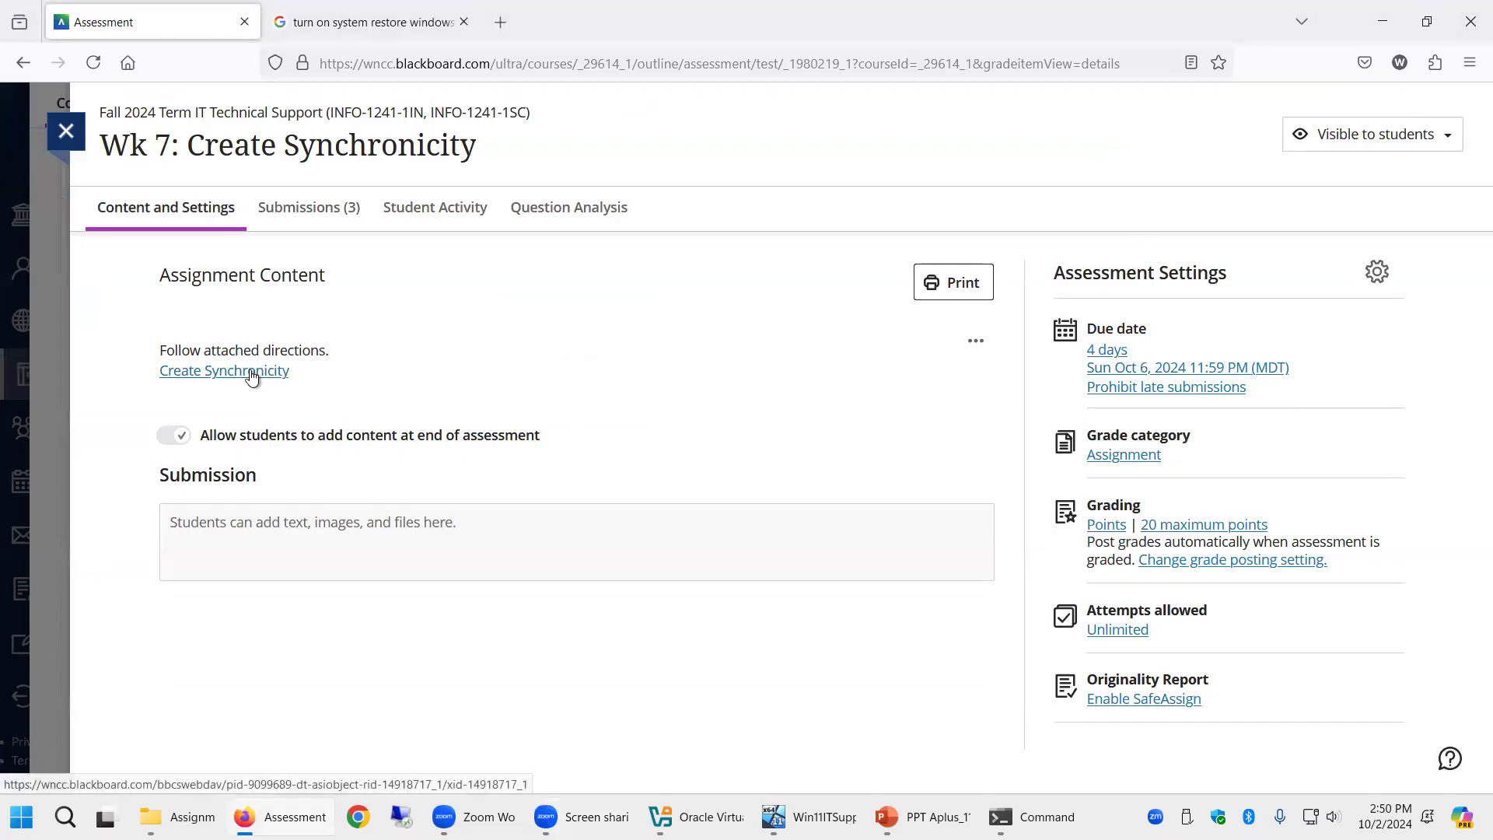
click(251, 370)
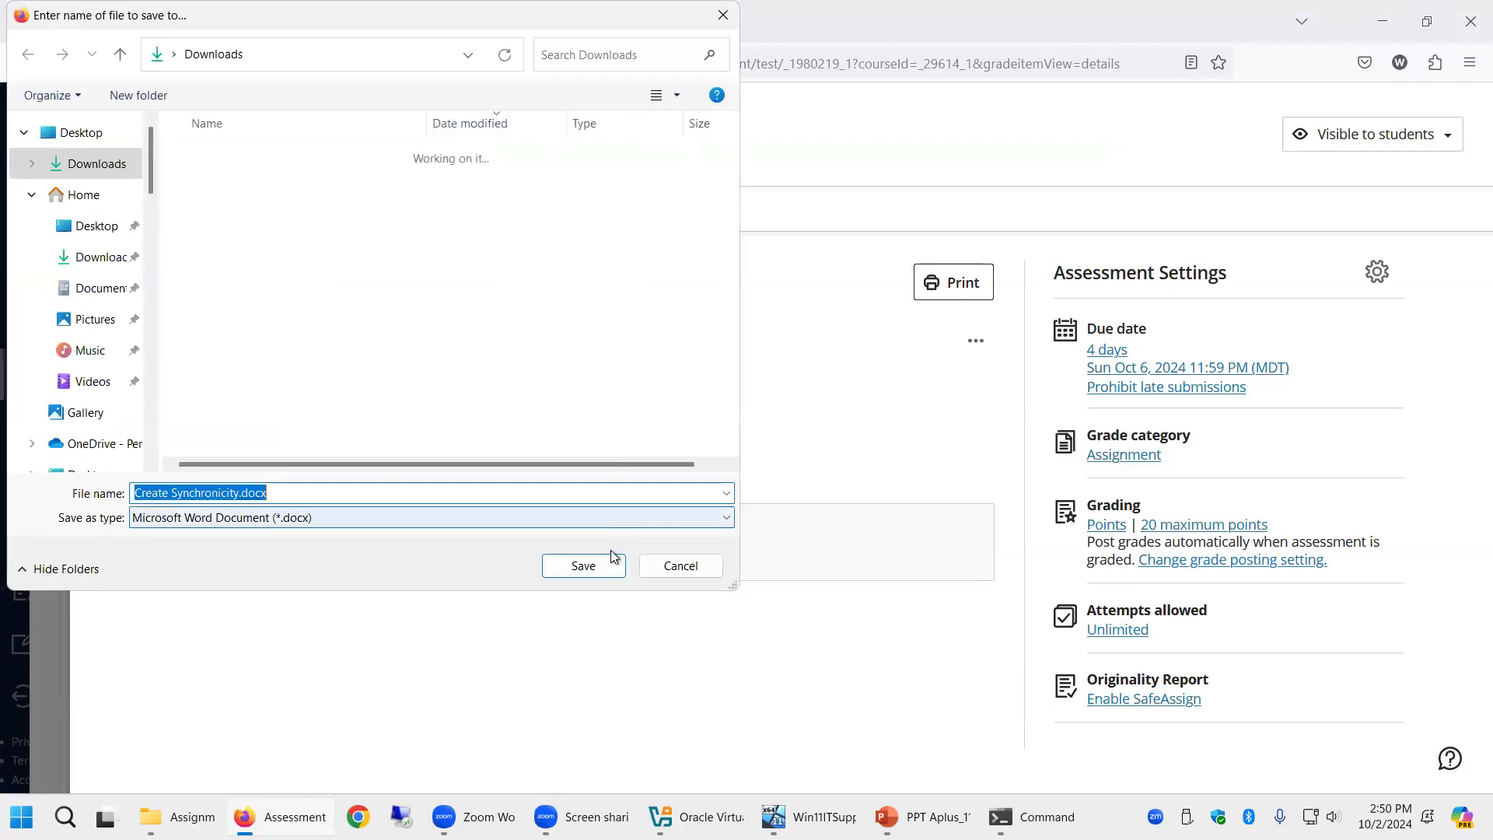
click(610, 574)
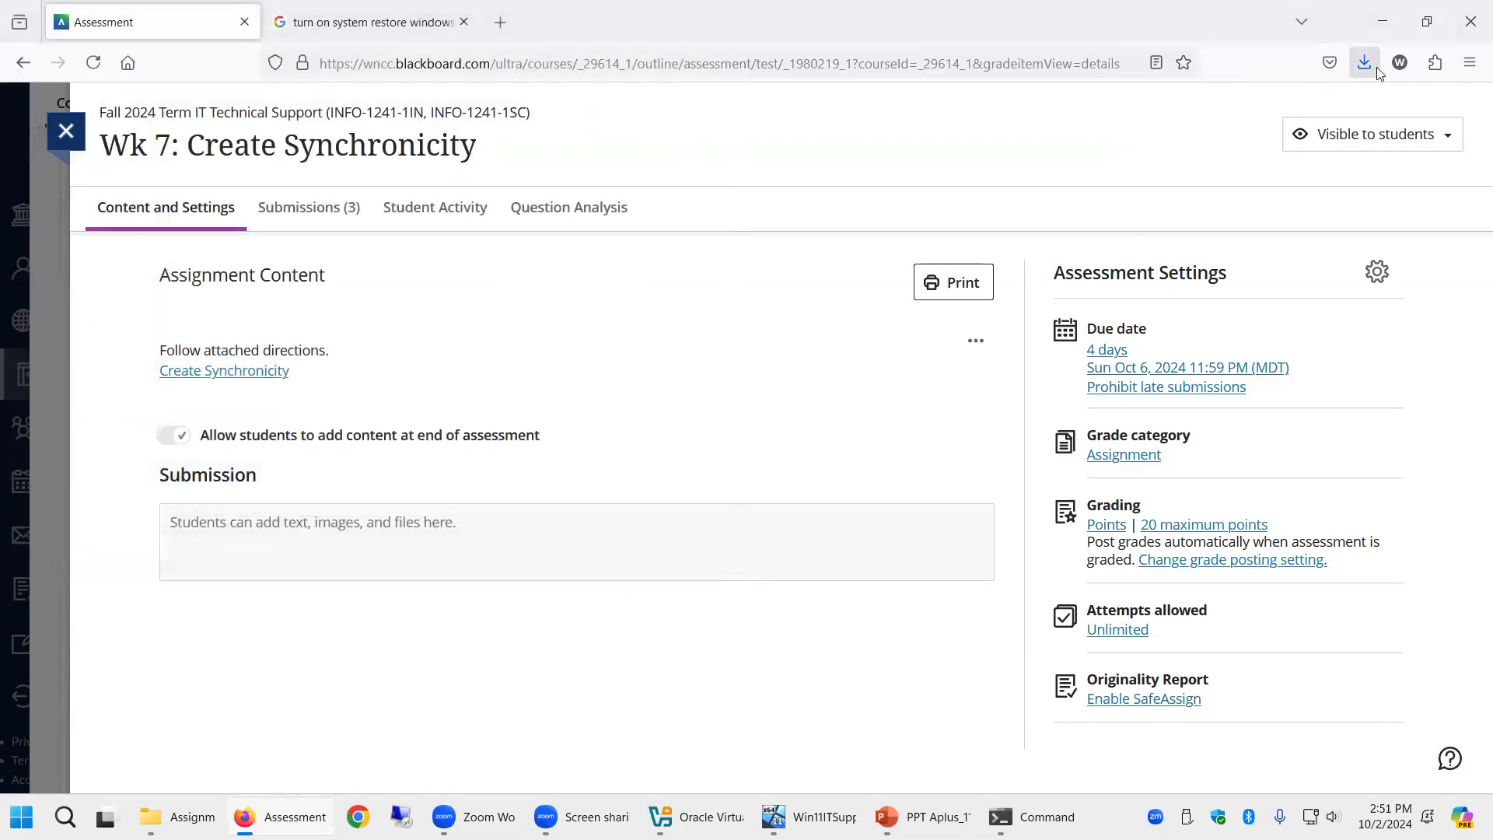
click(1363, 65)
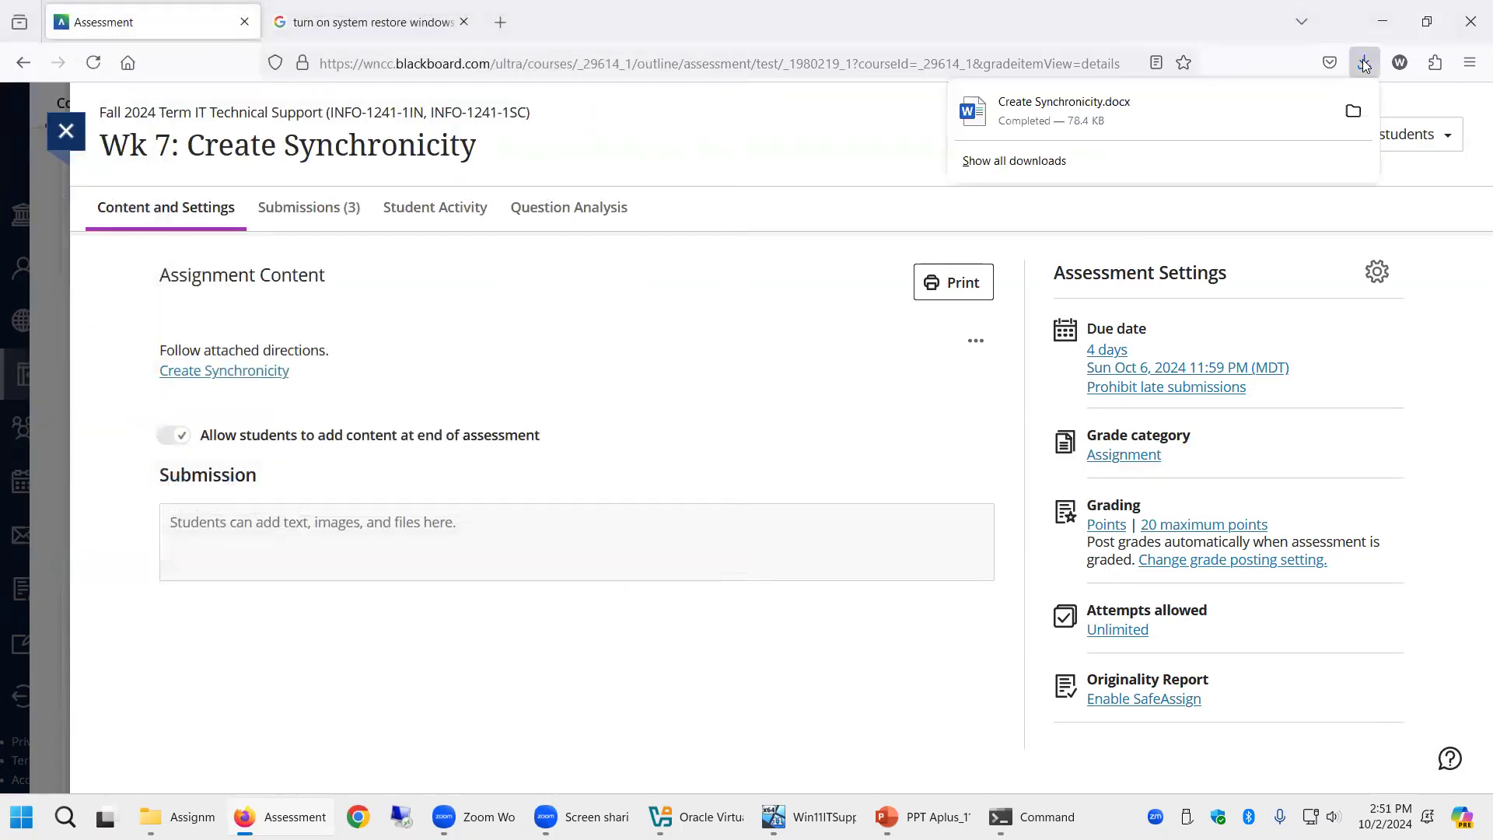
click(1133, 100)
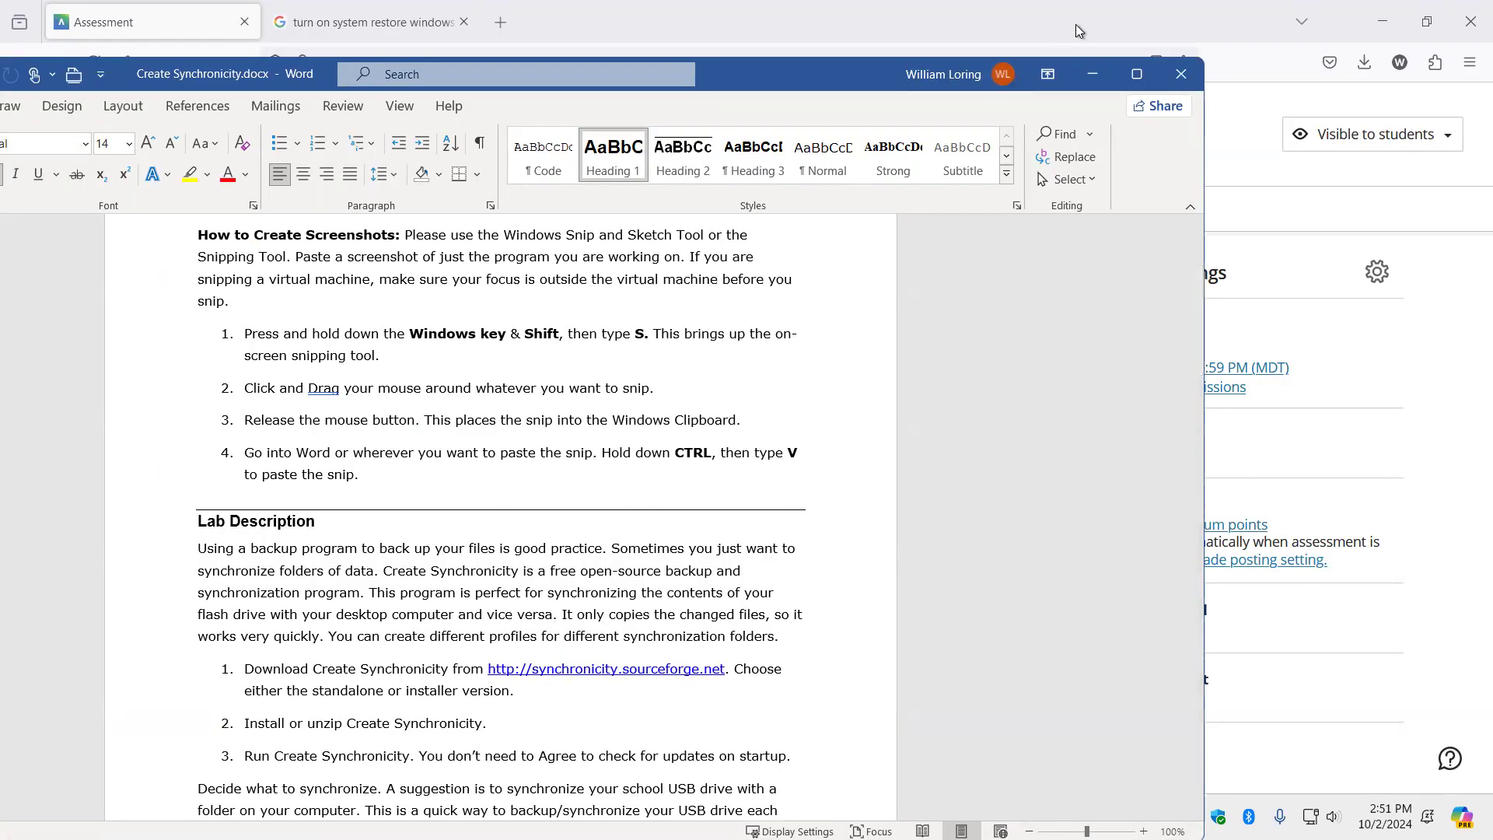
drag(856, 70, 0, 70)
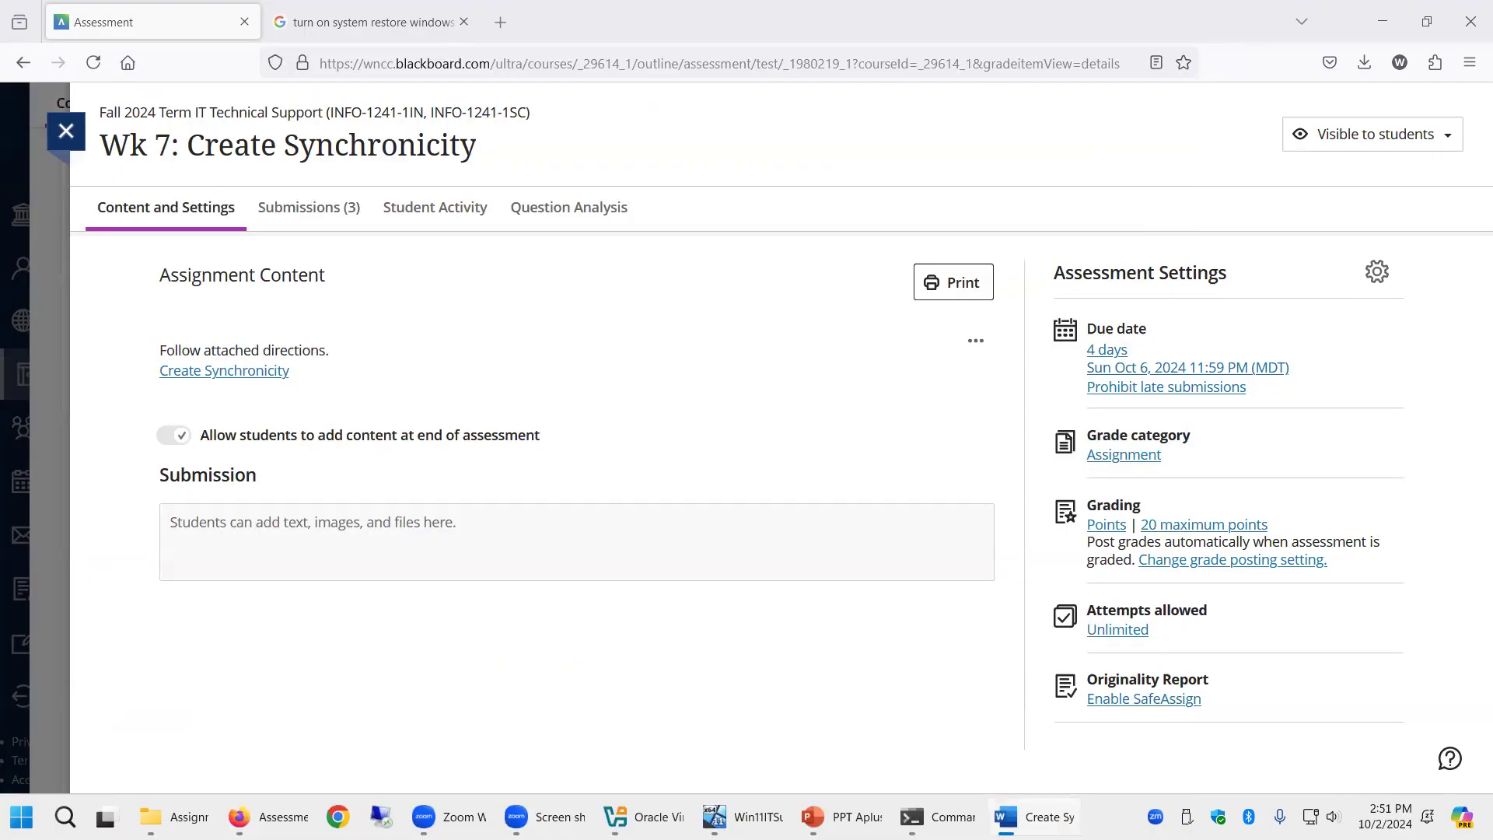
Step: Search Google for "synchronicity program" in the browser and open the Create Synchronicity SourceForge site
click(415, 22)
click(429, 63)
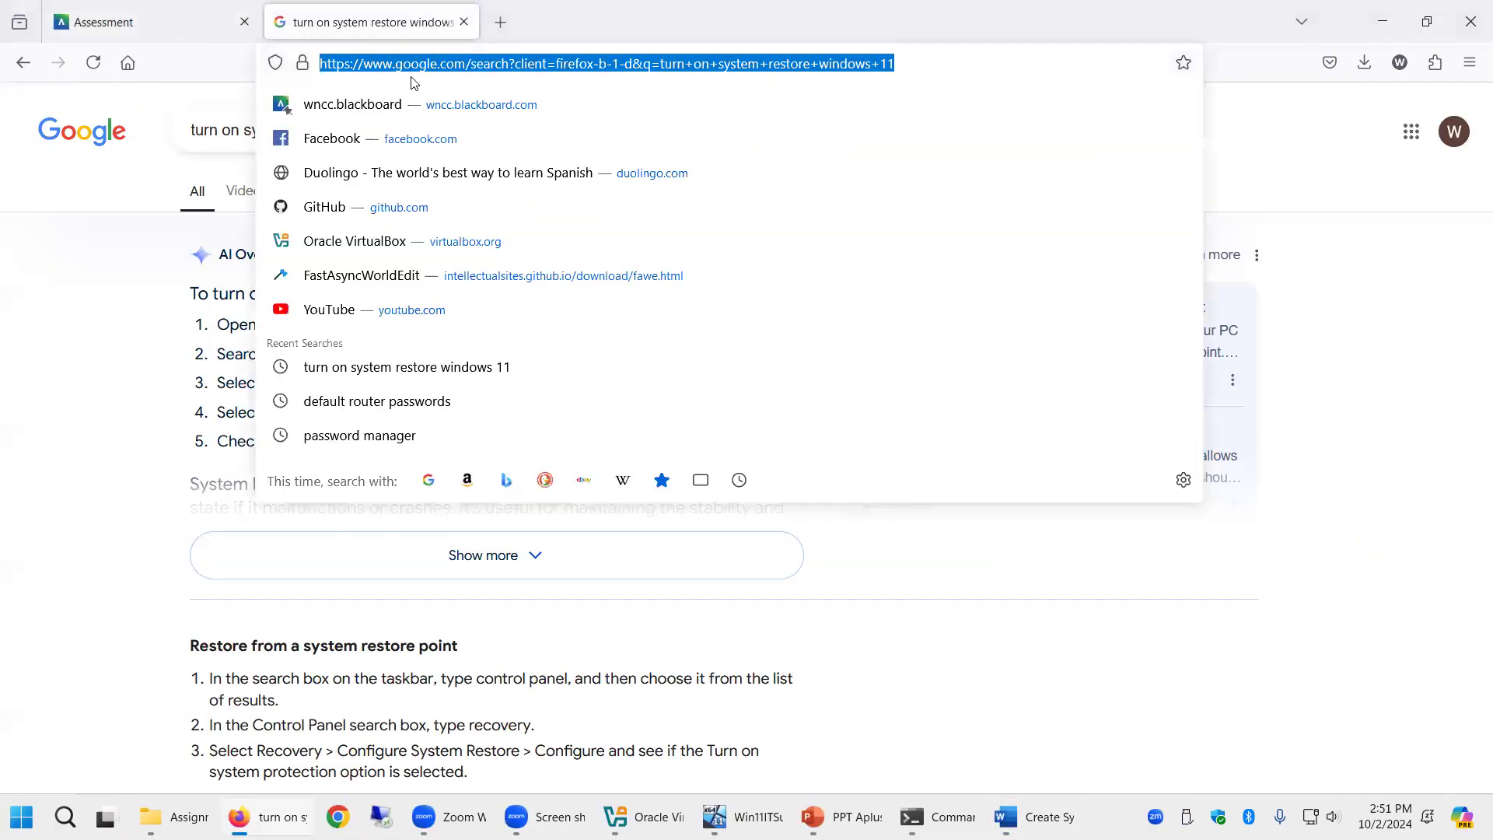
text(syn)
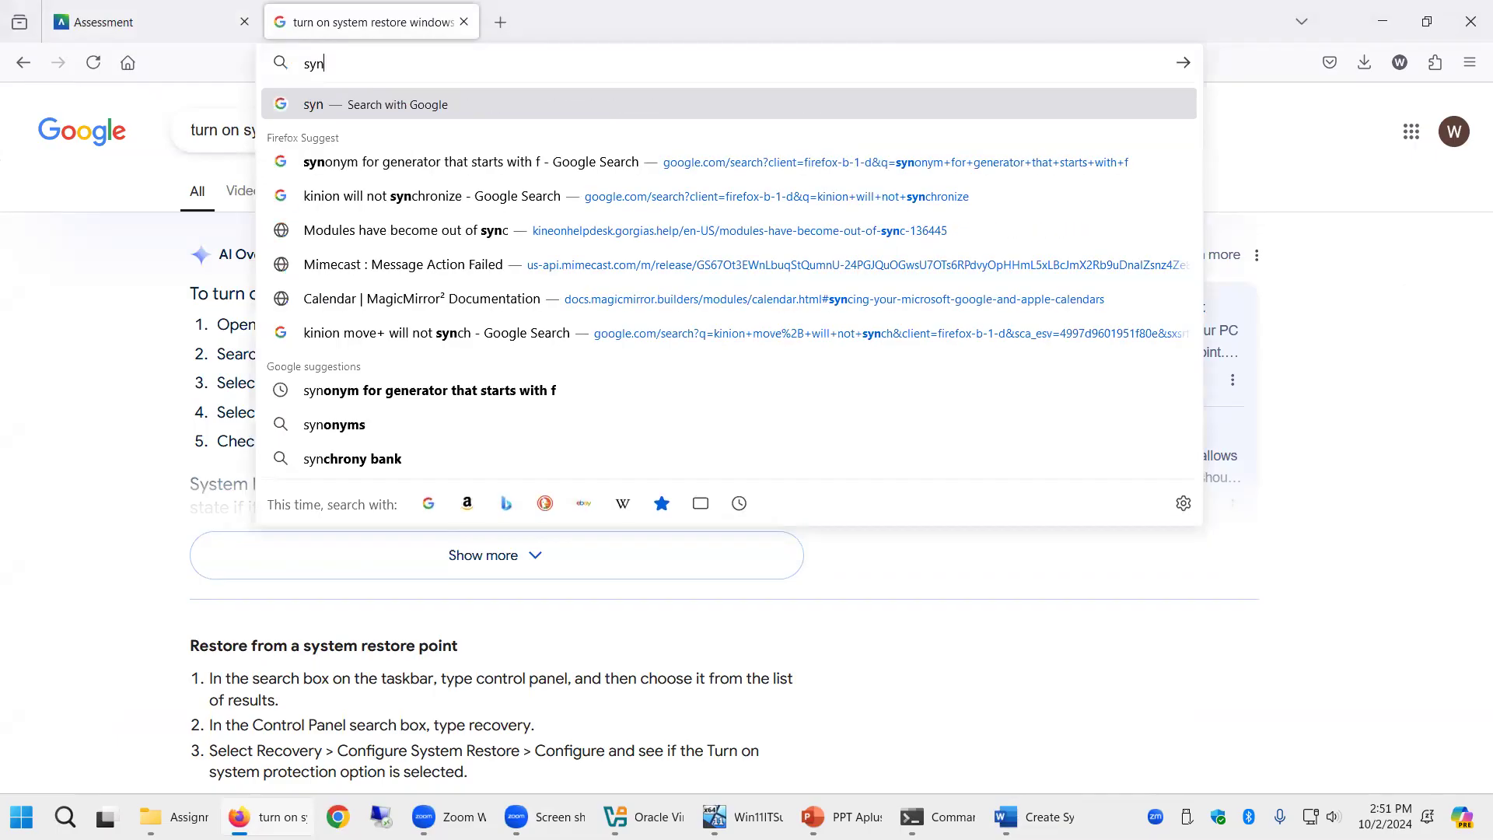
text(chroni)
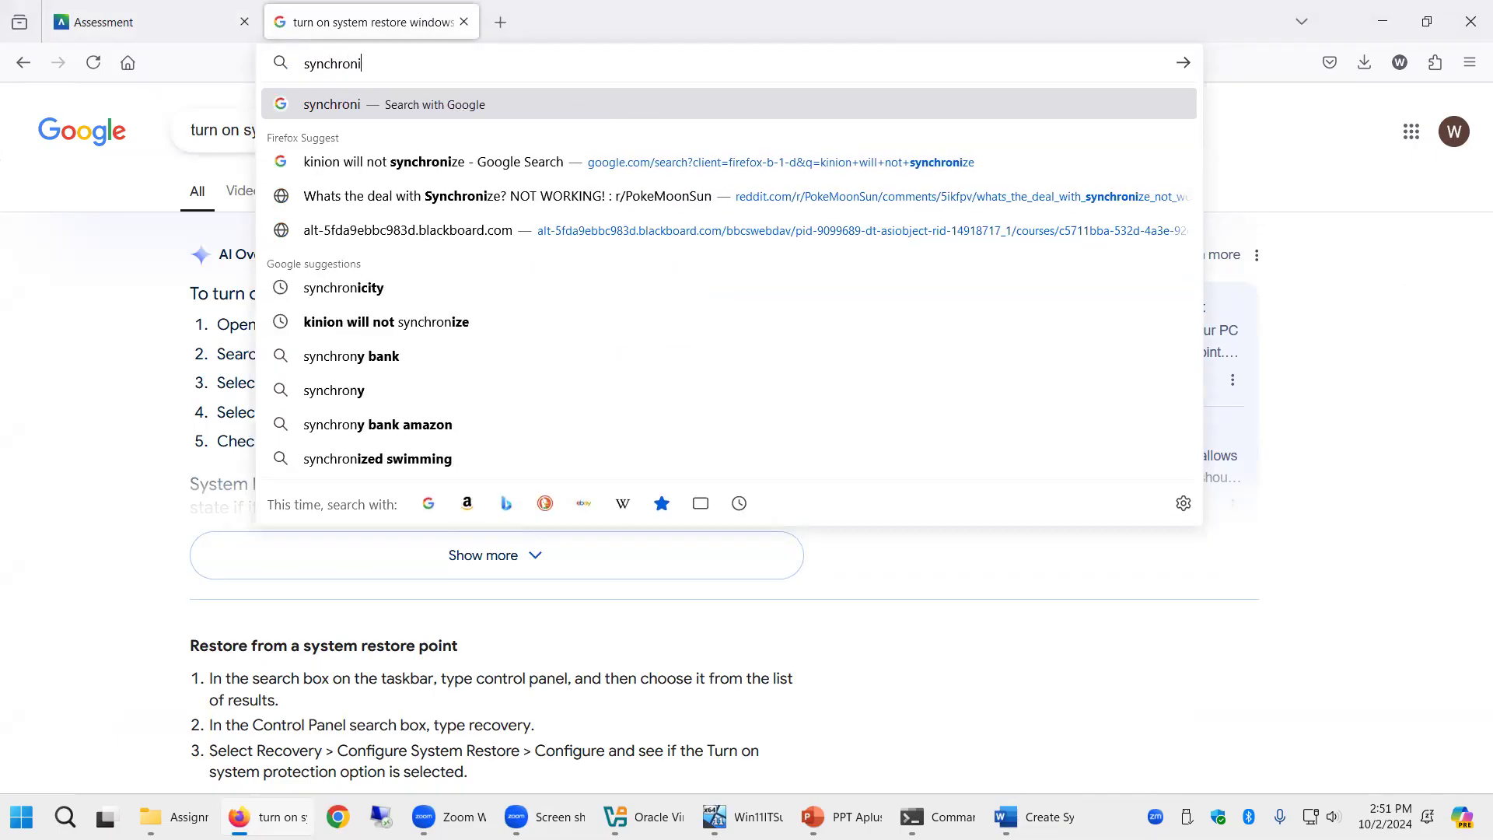
text(city)
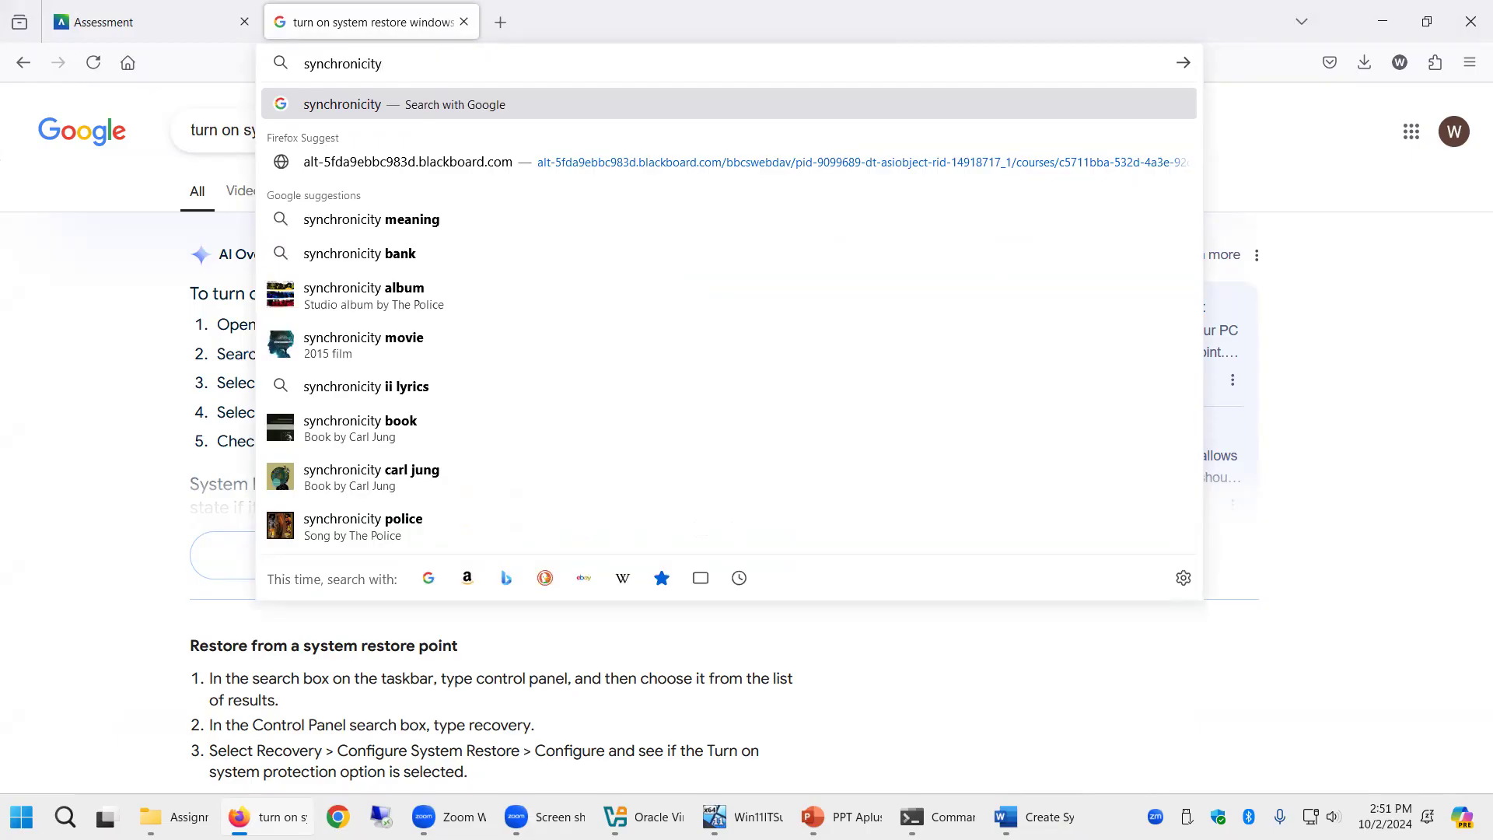
text( program)
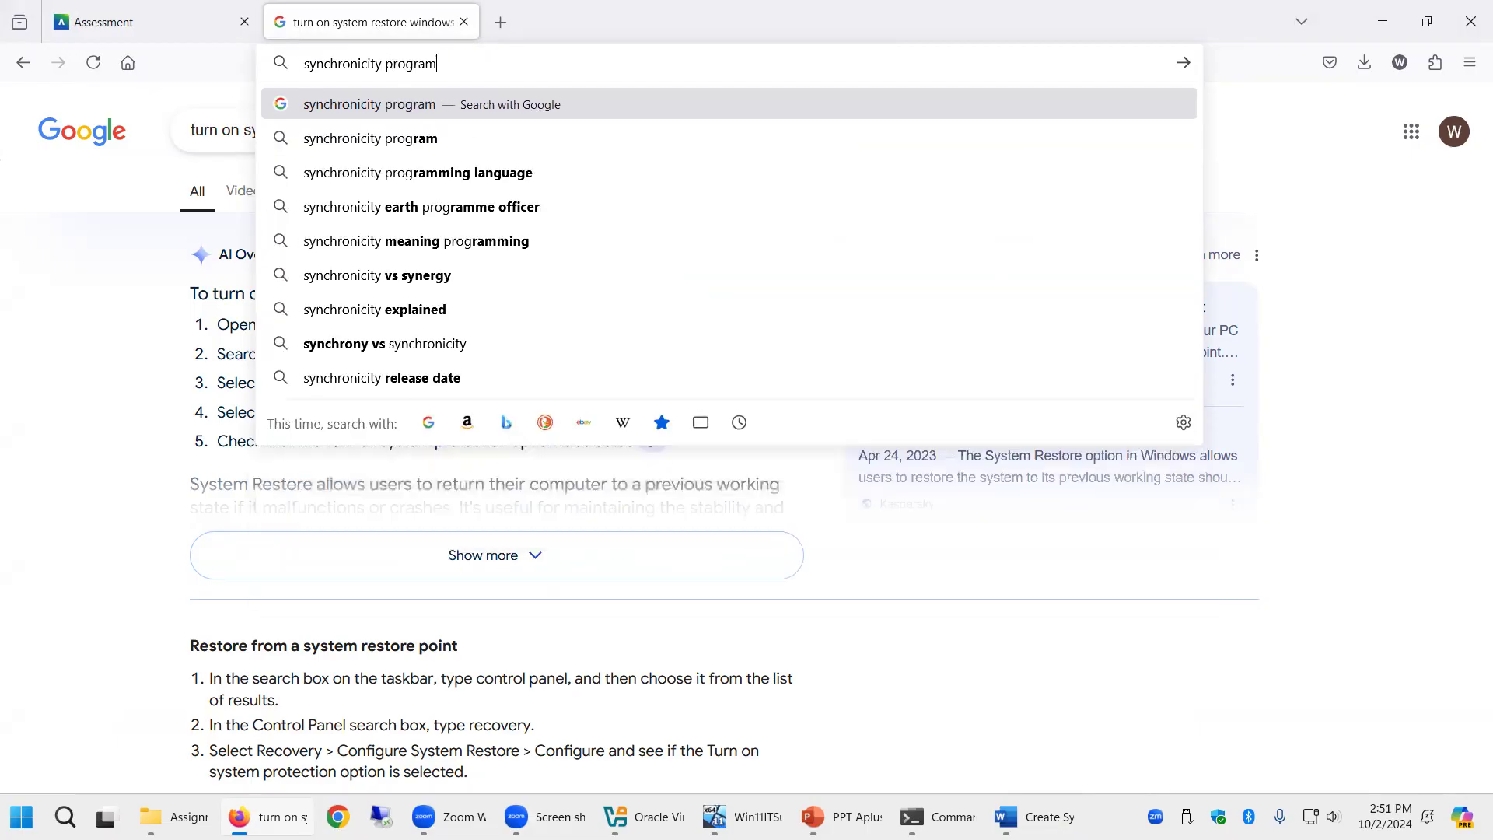
key(Return)
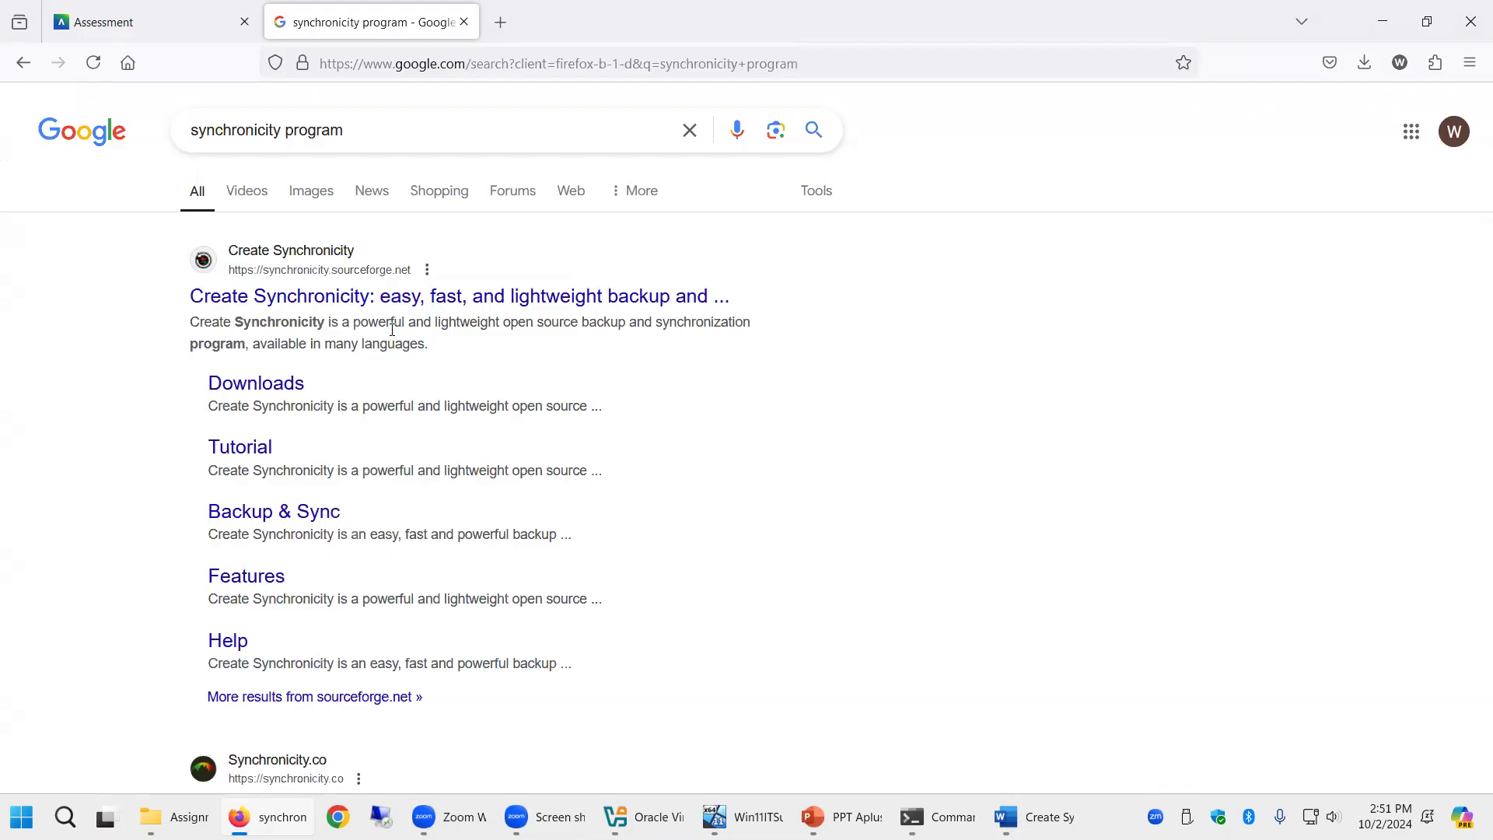
click(385, 298)
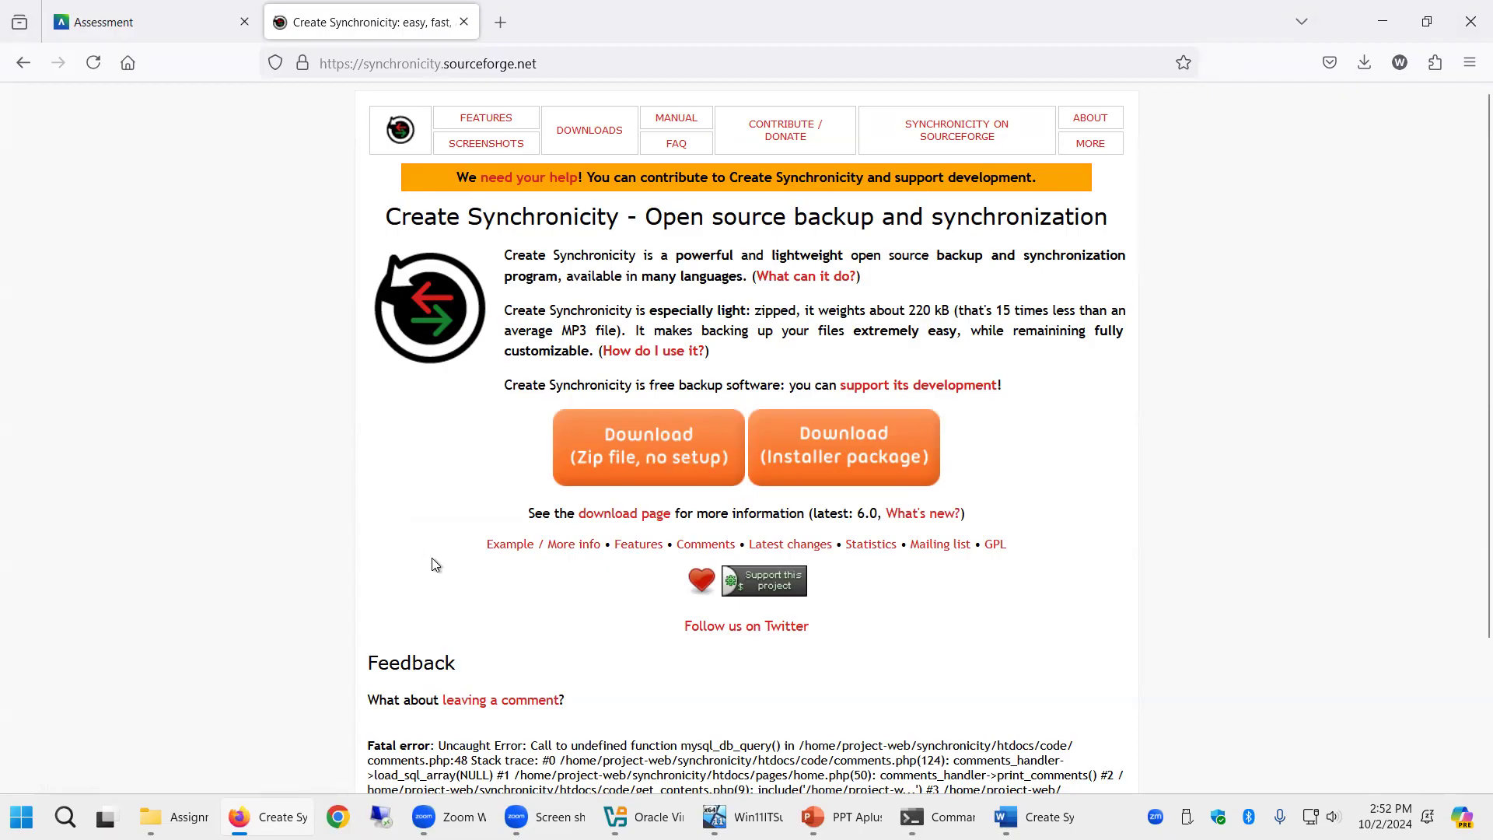
Step: Download the no-setup zip version of Create Synchronicity and save it as Create_Synchronicity-6.0.zip in Downloads
click(583, 548)
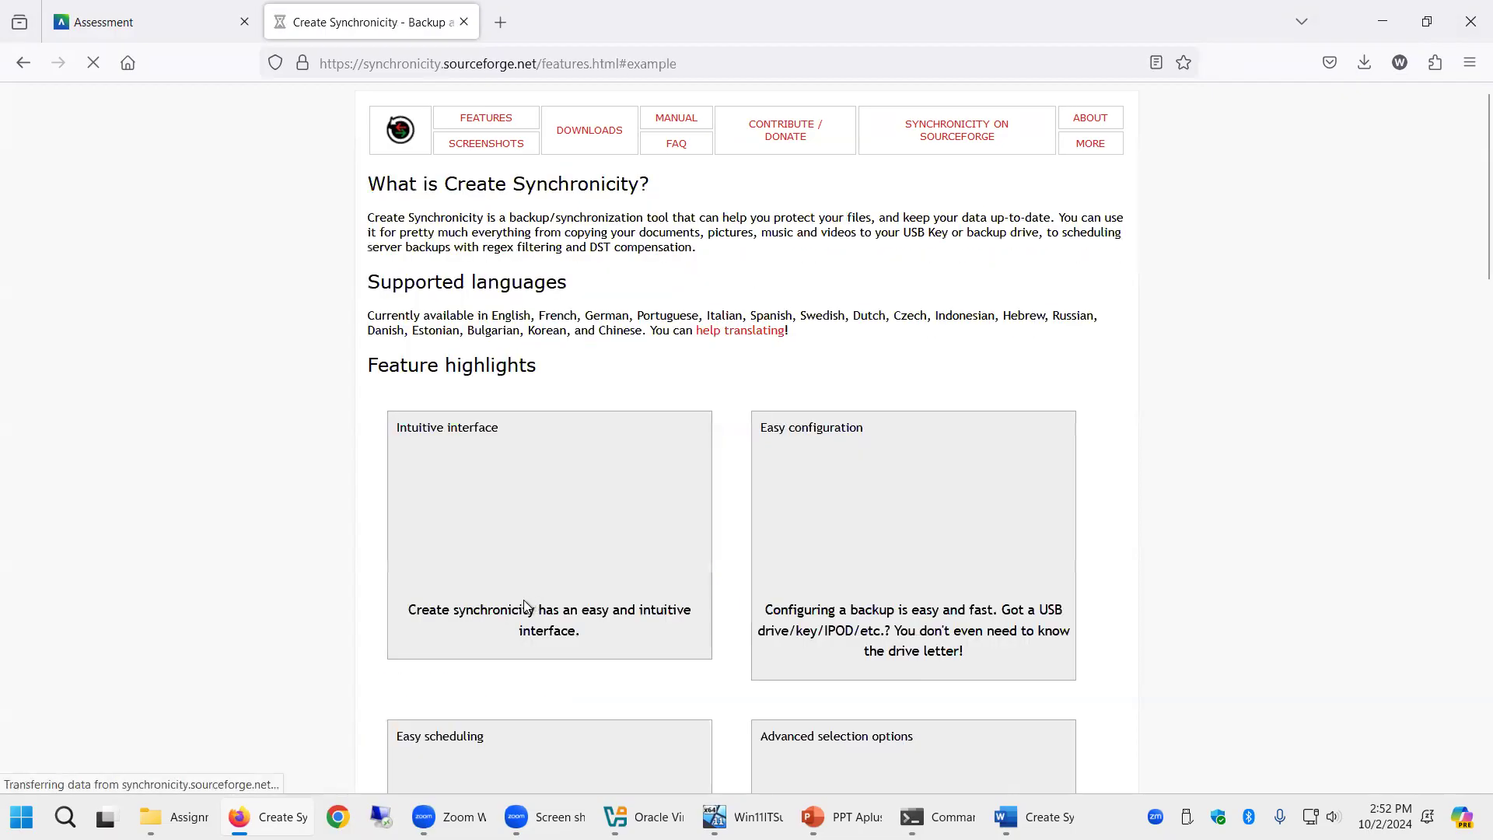
click(24, 63)
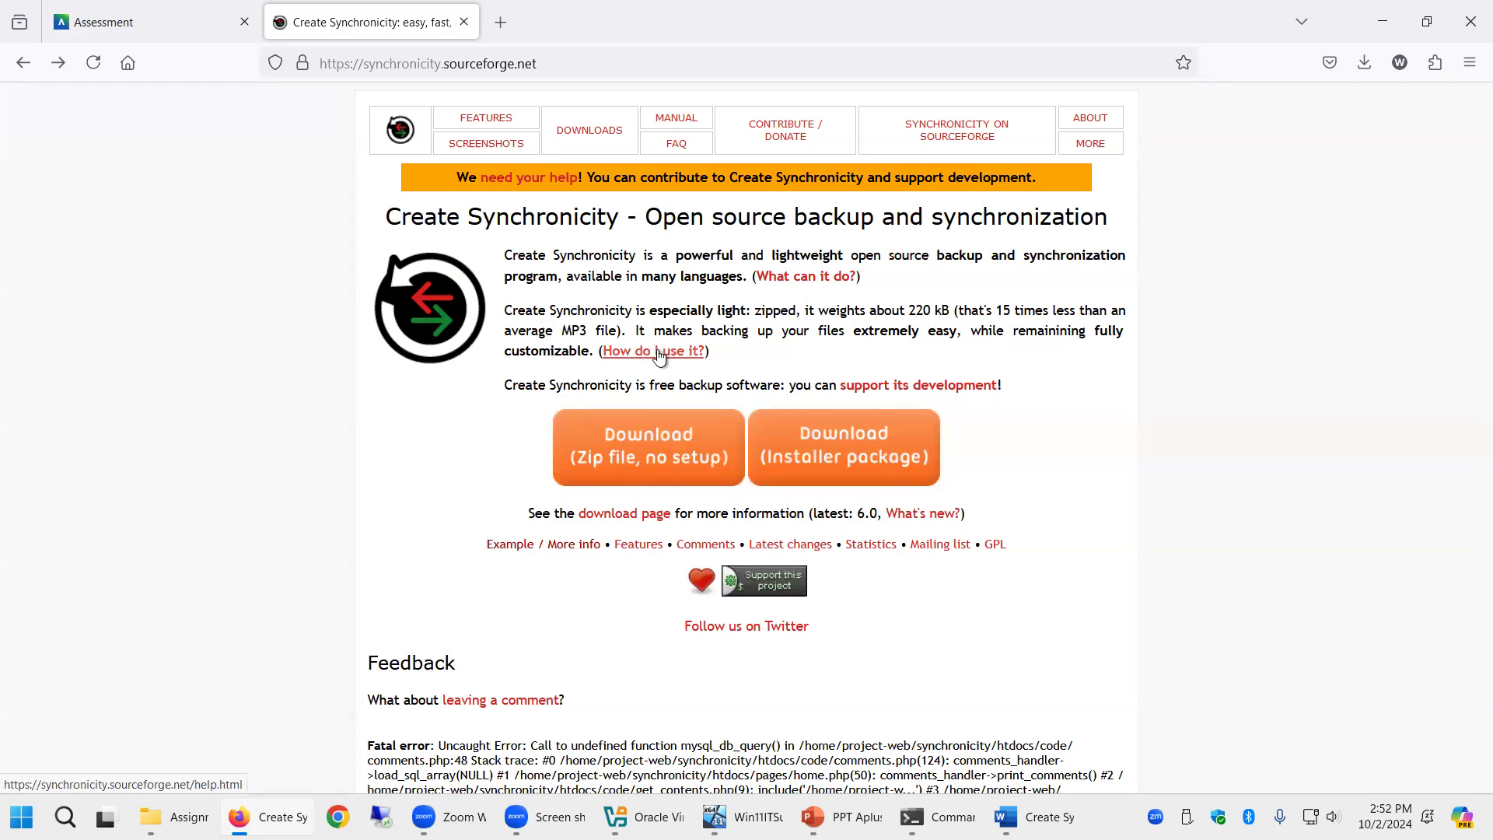
click(645, 476)
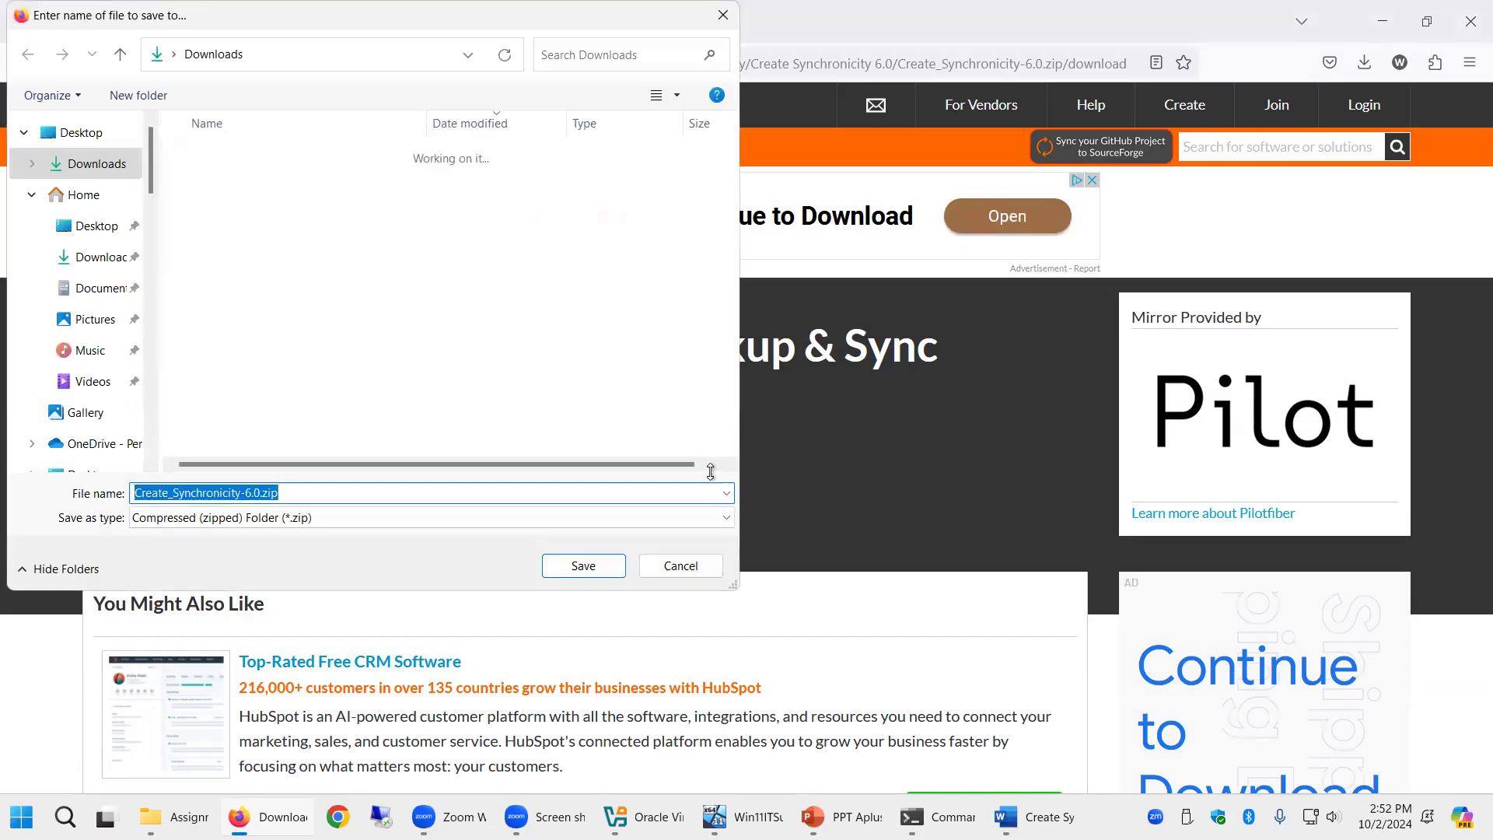
click(591, 566)
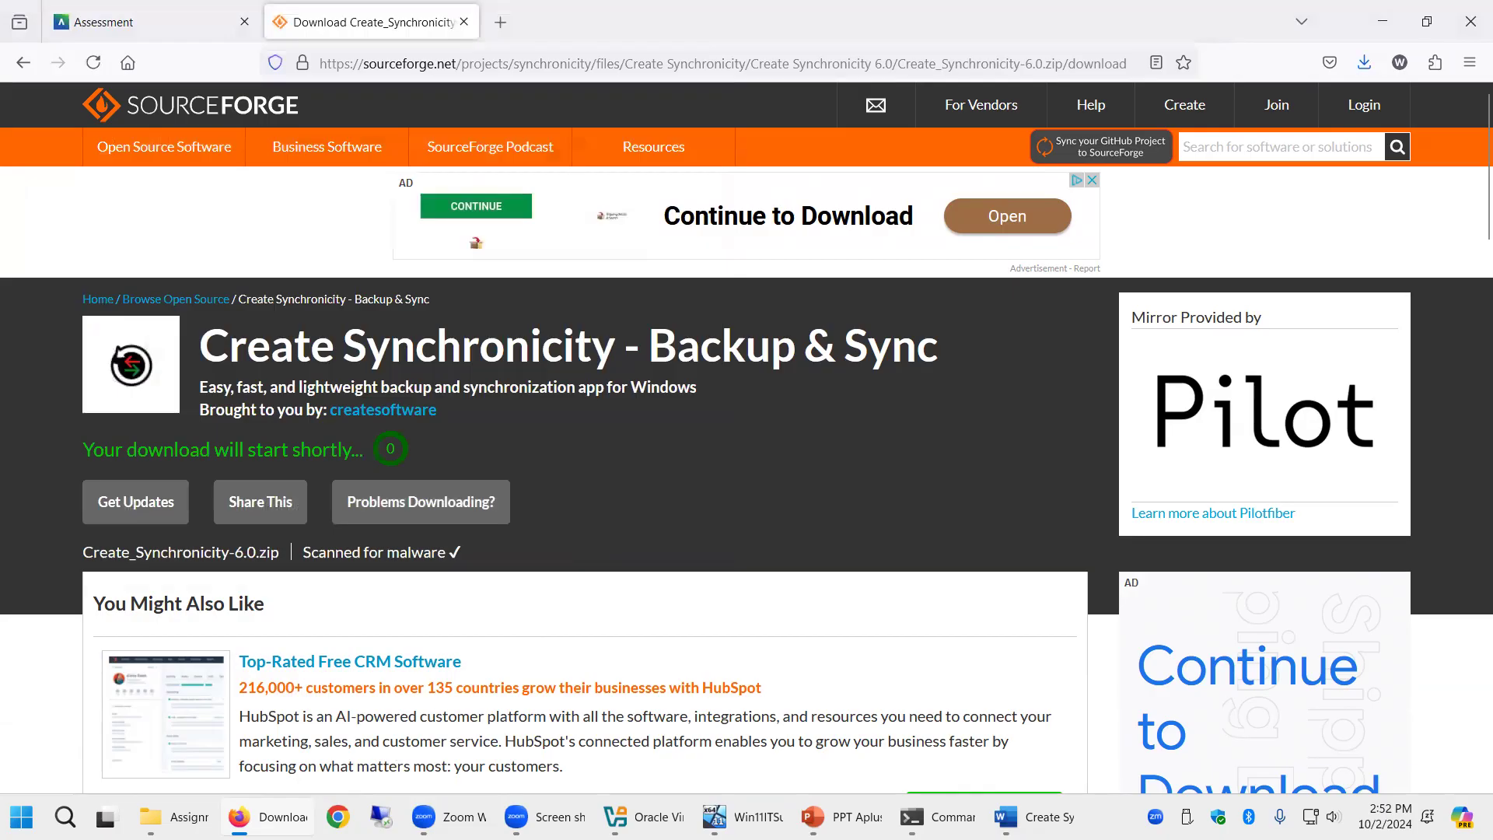
Step: Switch to File Explorer and open the Downloads folder
click(189, 810)
scroll(205, 236, up, 2)
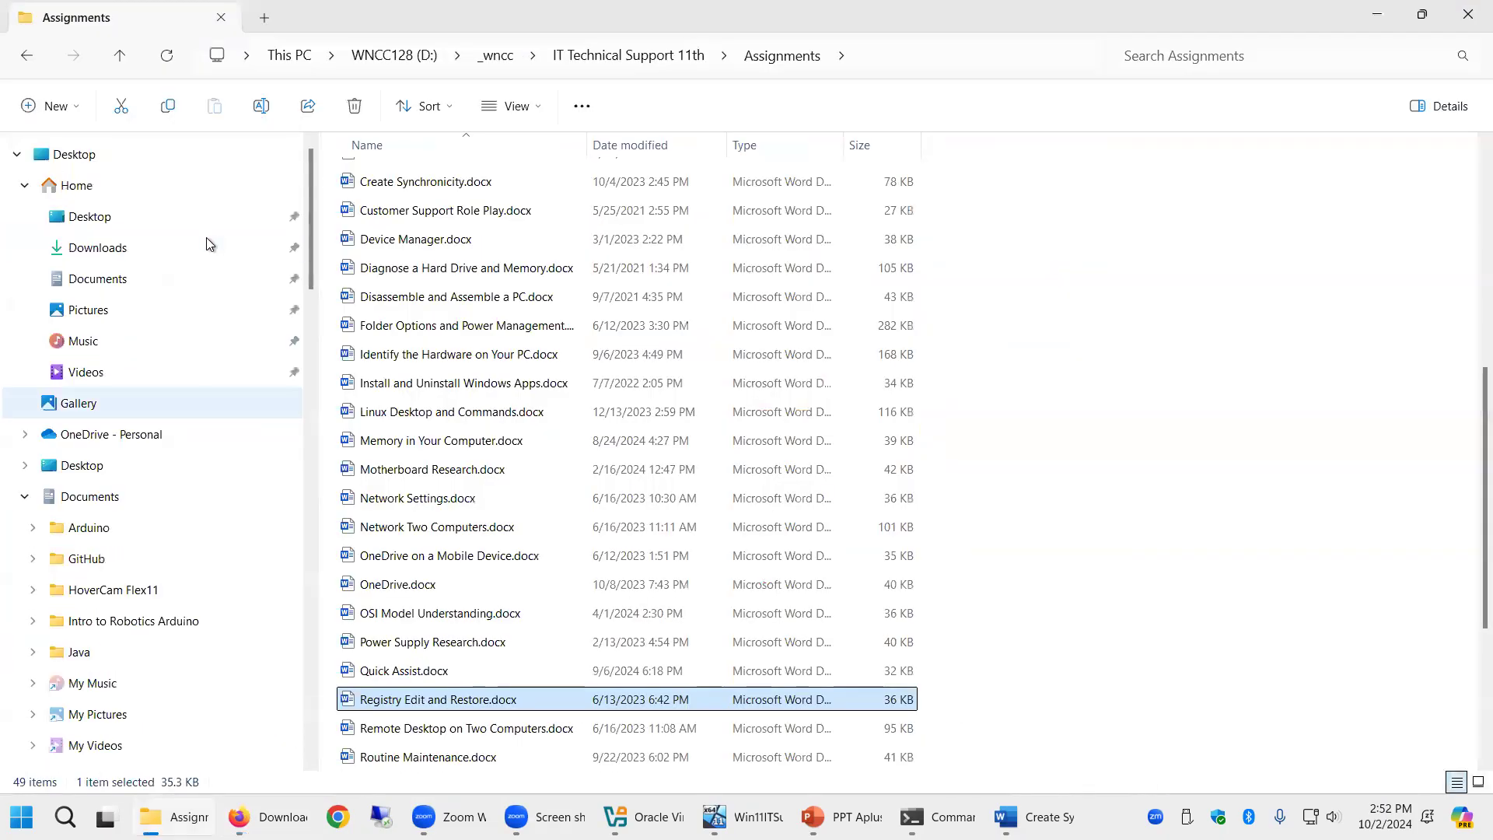
click(97, 278)
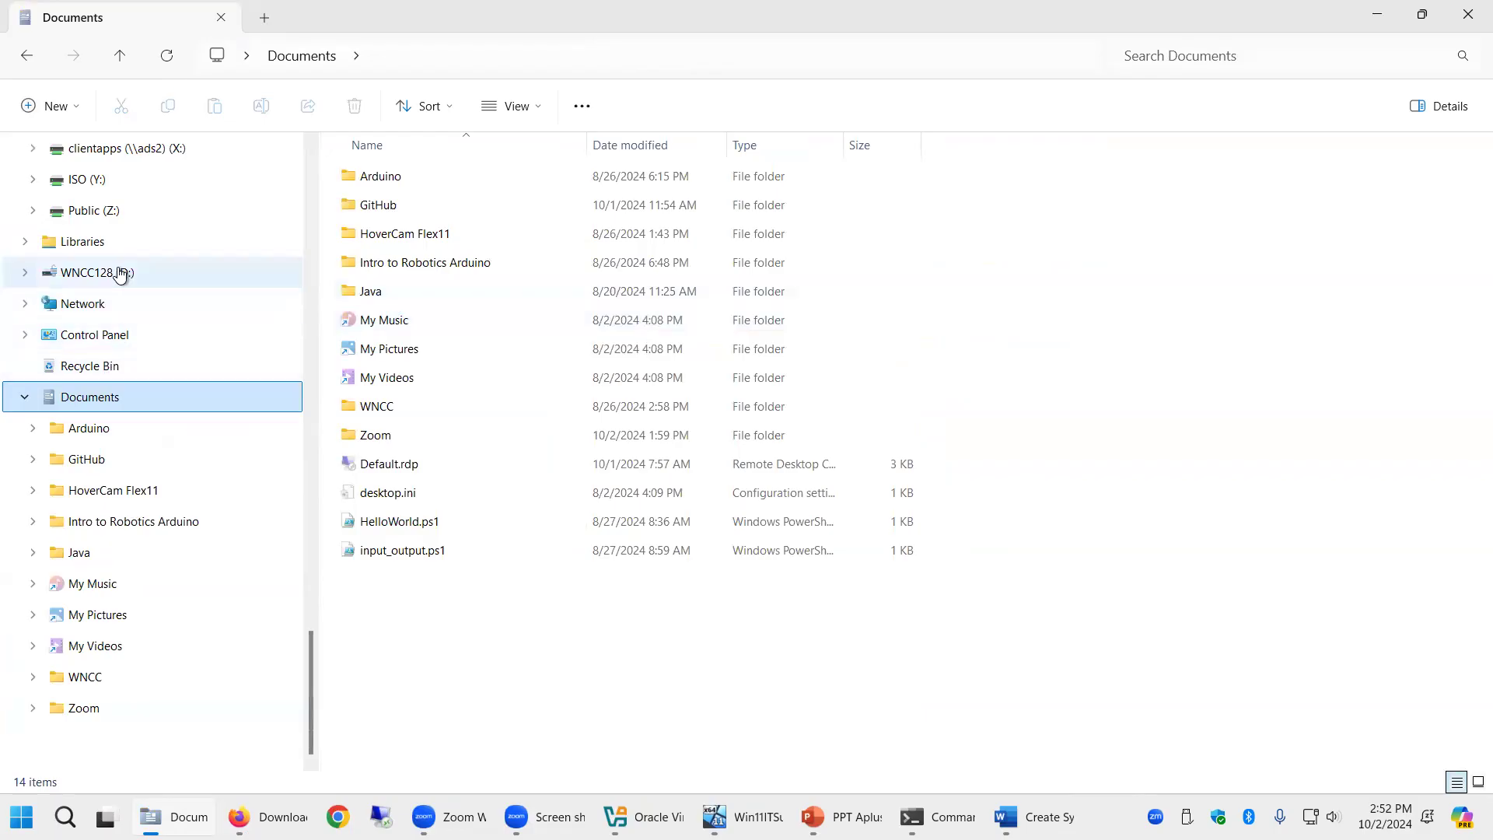
click(28, 398)
scroll(156, 451, up, 10)
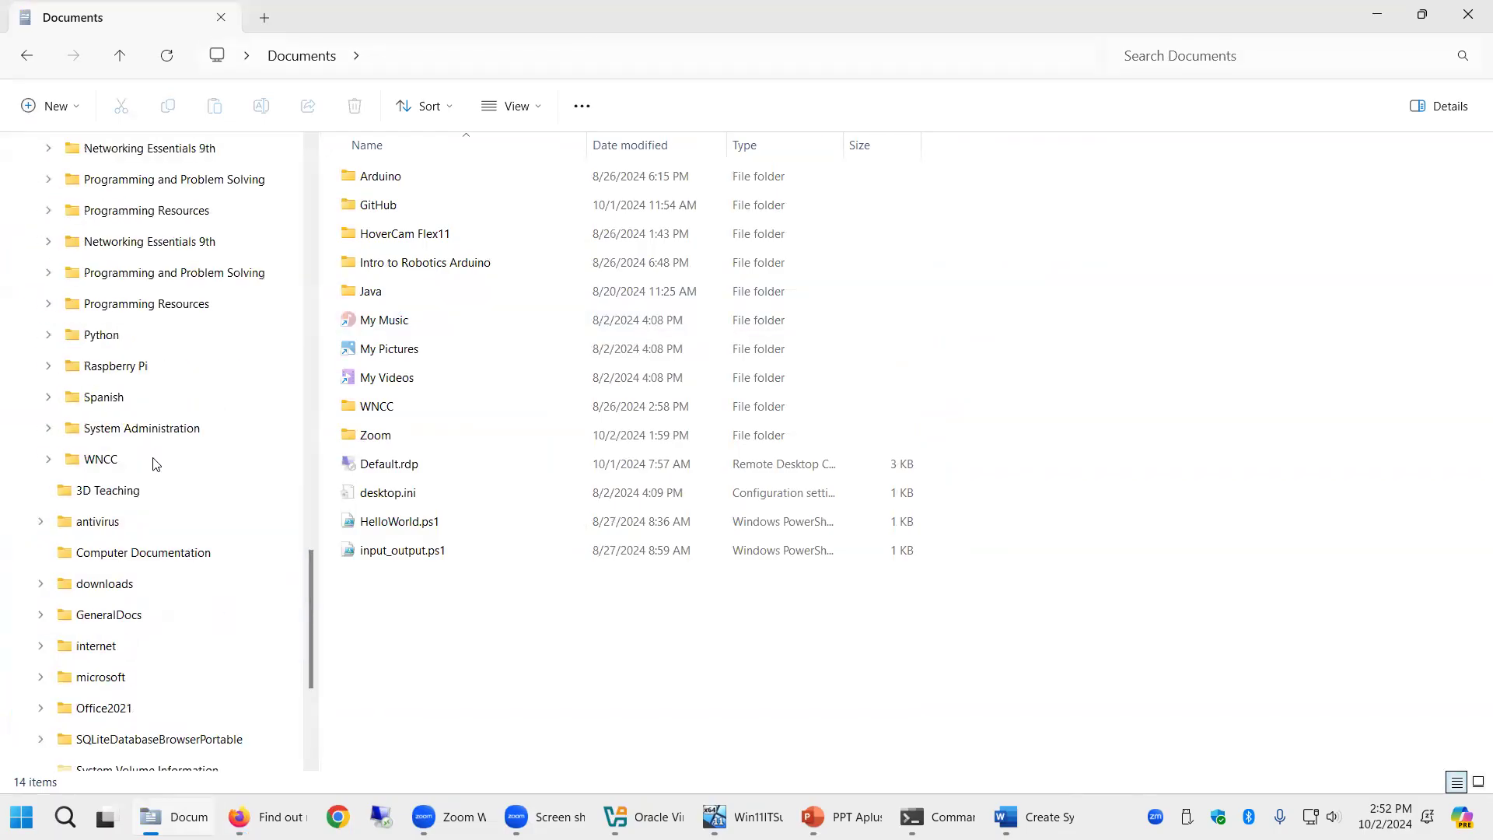
scroll(193, 416, up, 10)
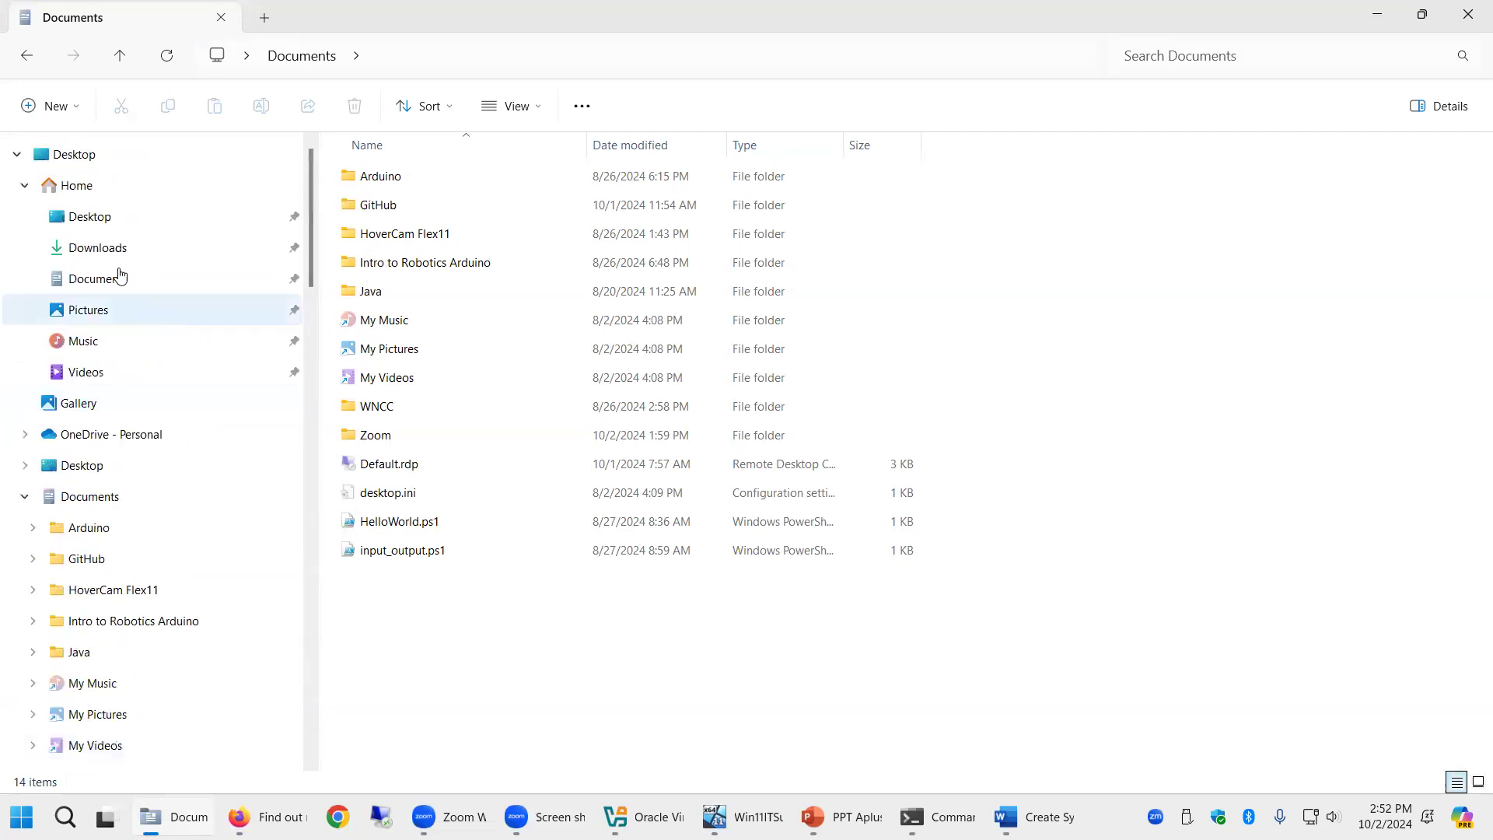
click(89, 250)
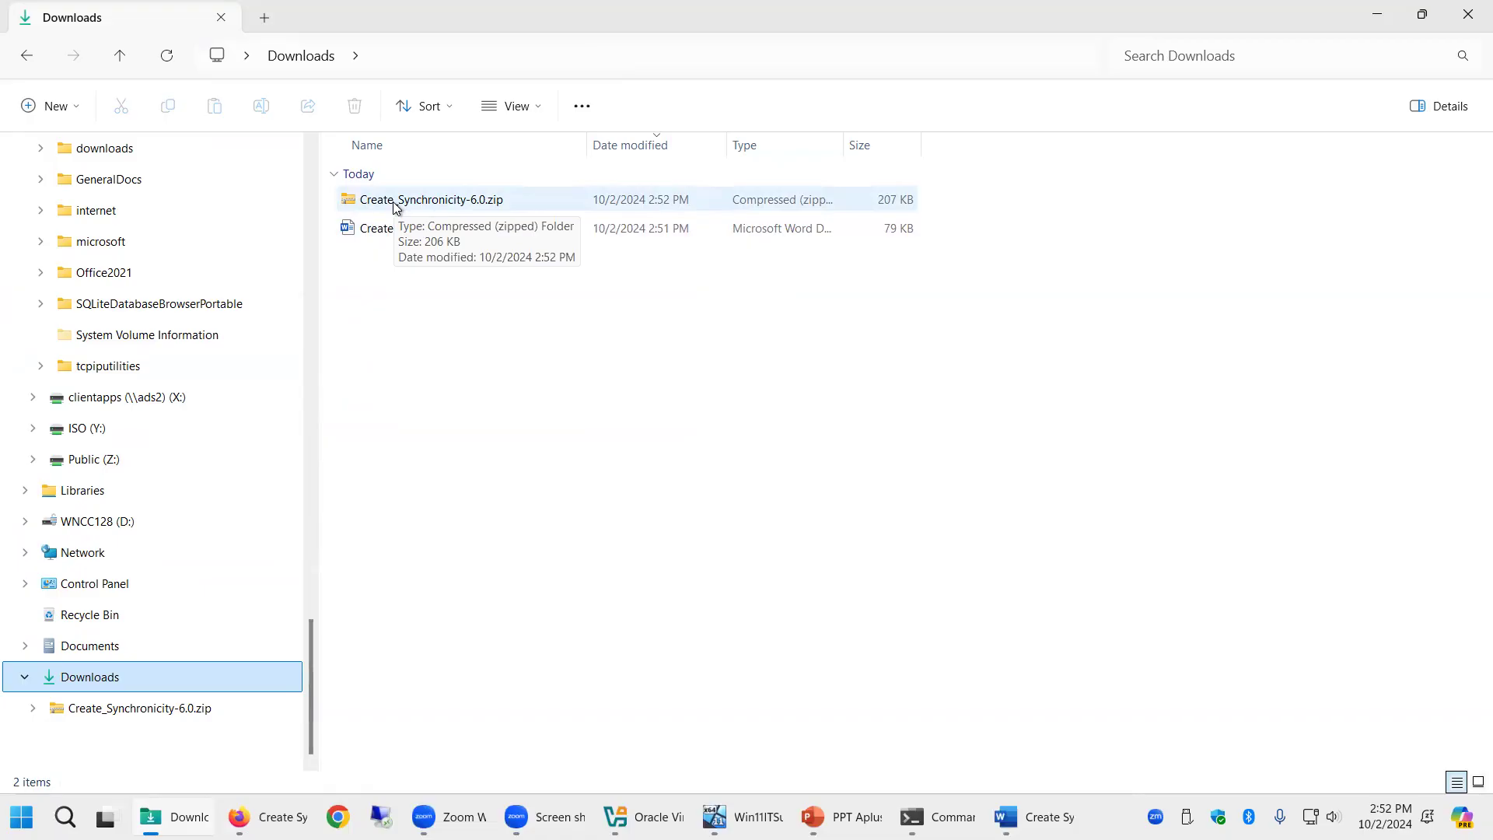
Step: Extract Create_Synchronicity-6.0.zip into the Create_Synchronicity-6.0 folder within Downloads
click(440, 206)
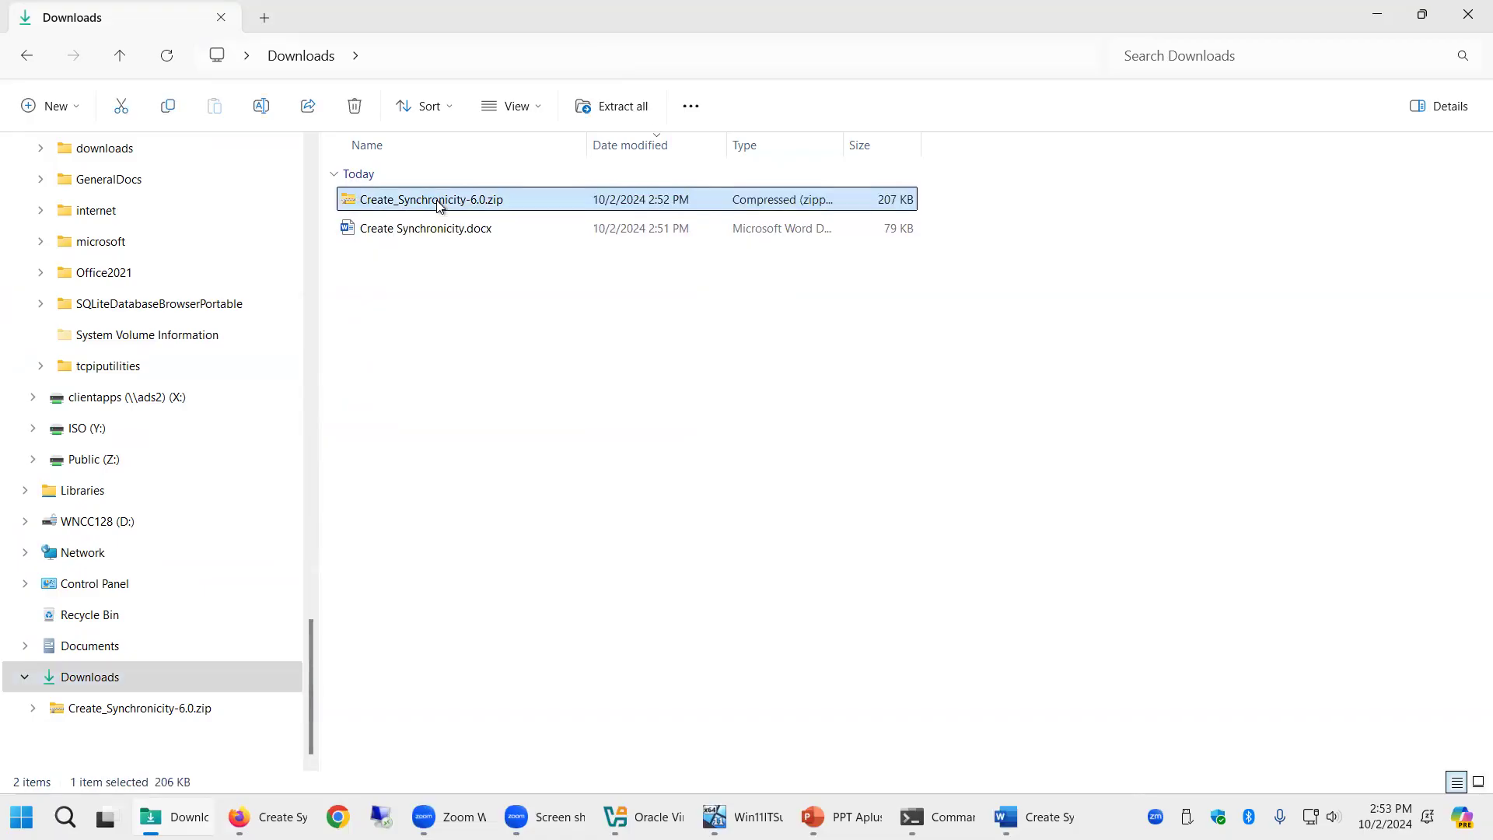
right_click(439, 205)
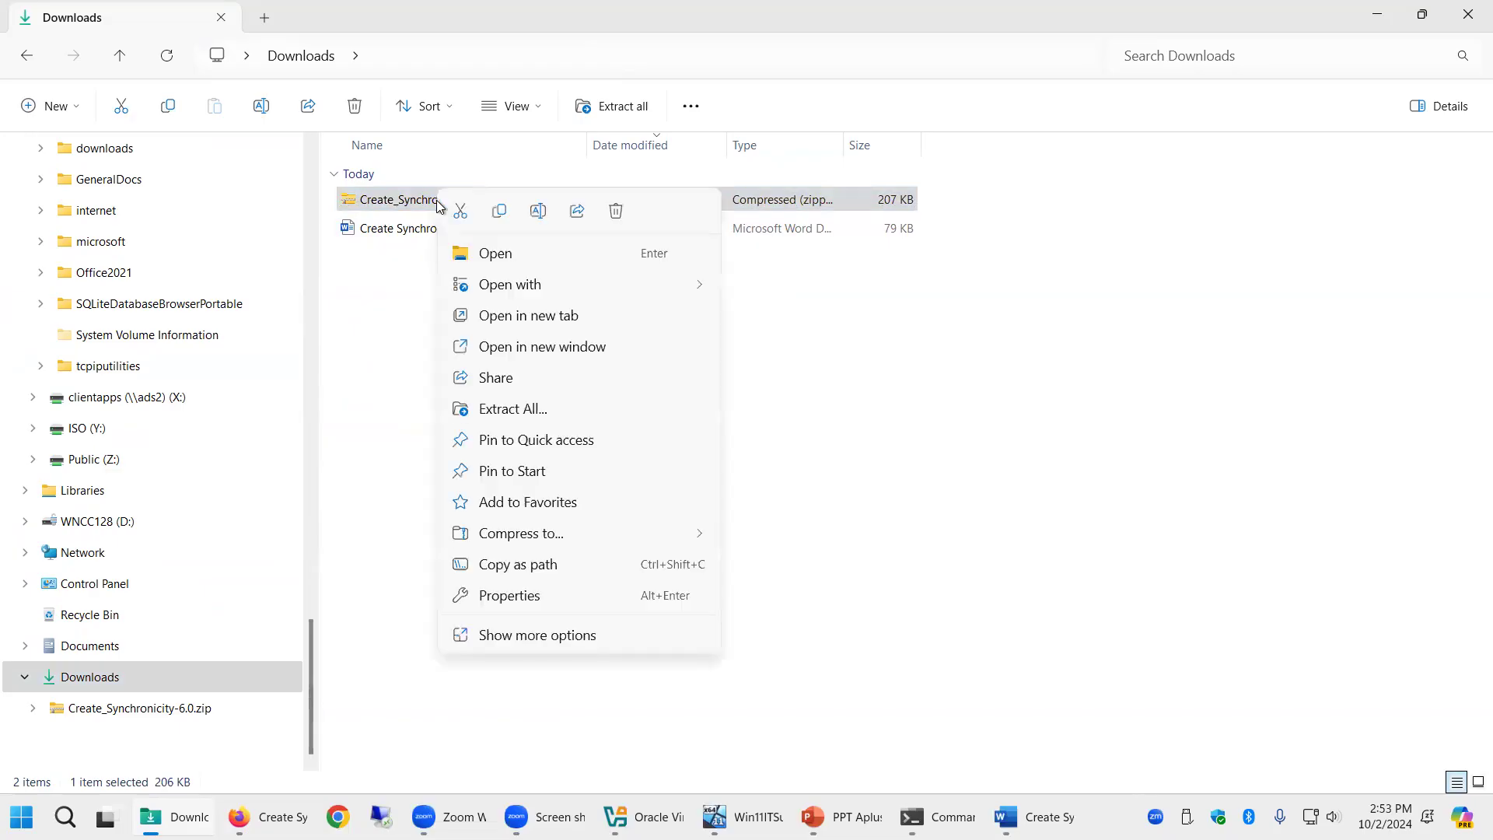
click(536, 411)
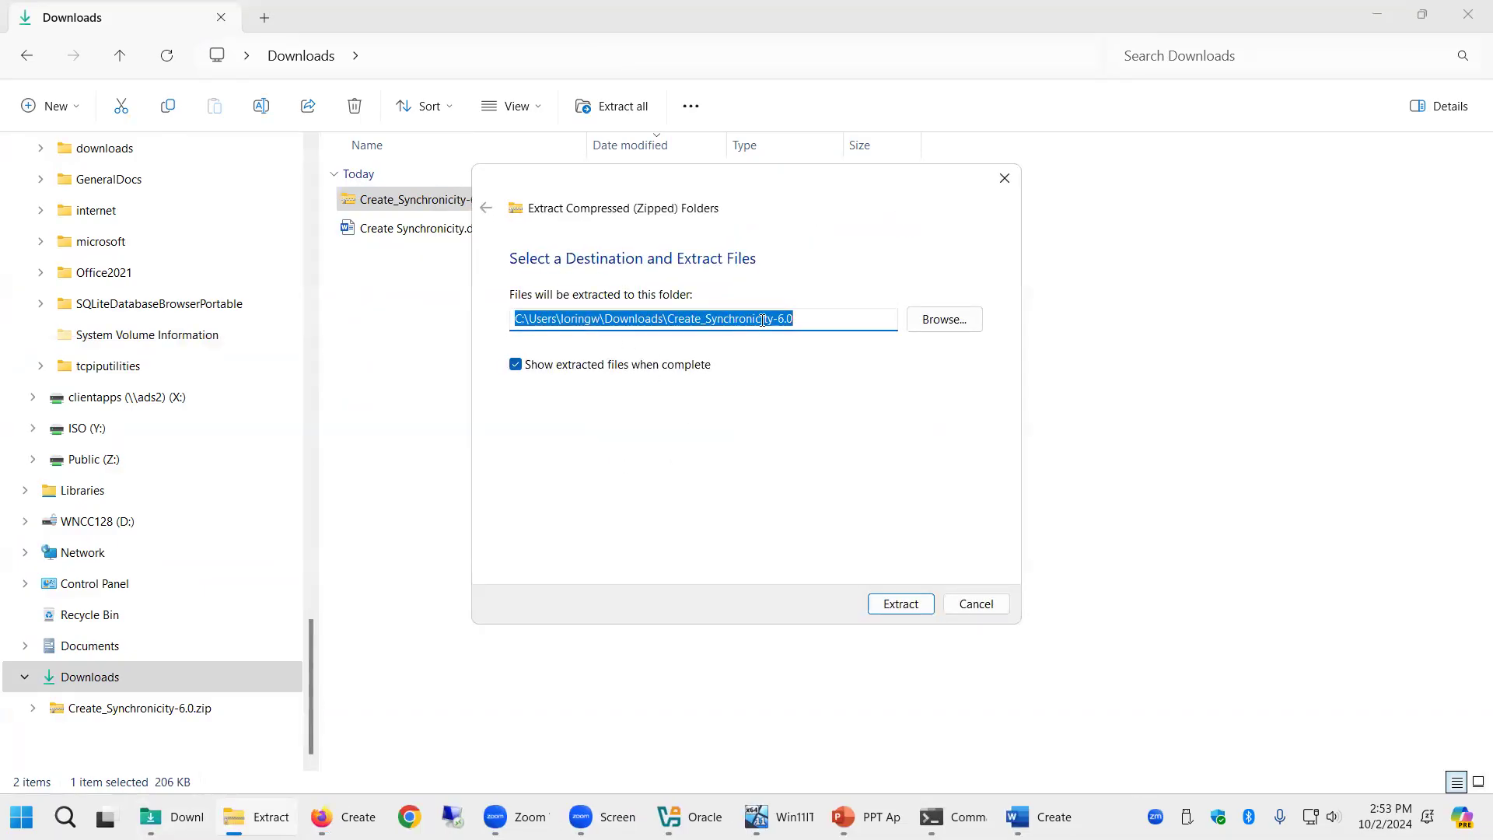
click(809, 323)
click(898, 603)
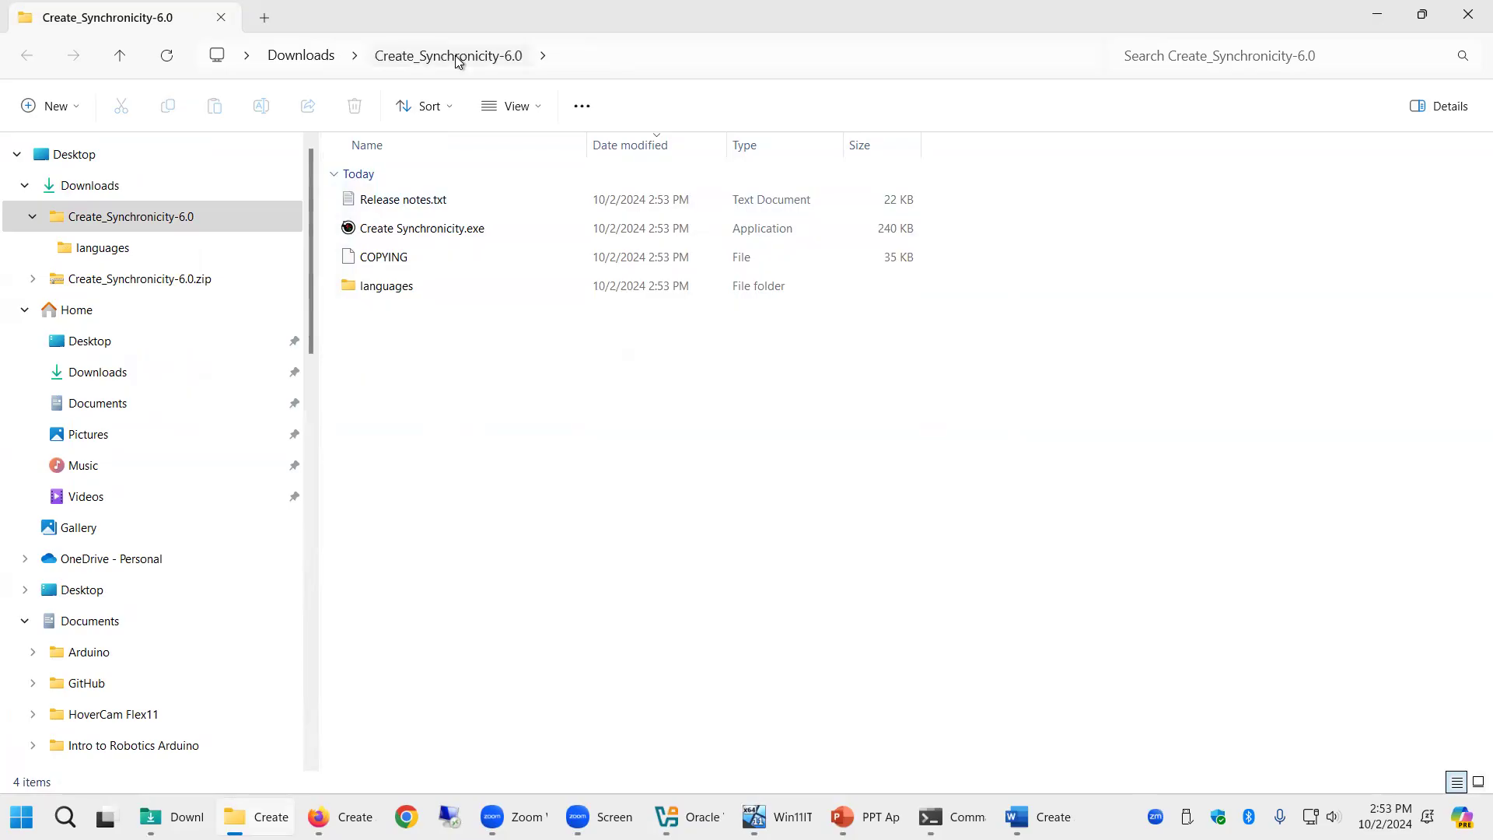
Step: Run Create Synchronicity.exe from the extracted folder and download and install the required .NET Framework 3.5 feature
click(305, 56)
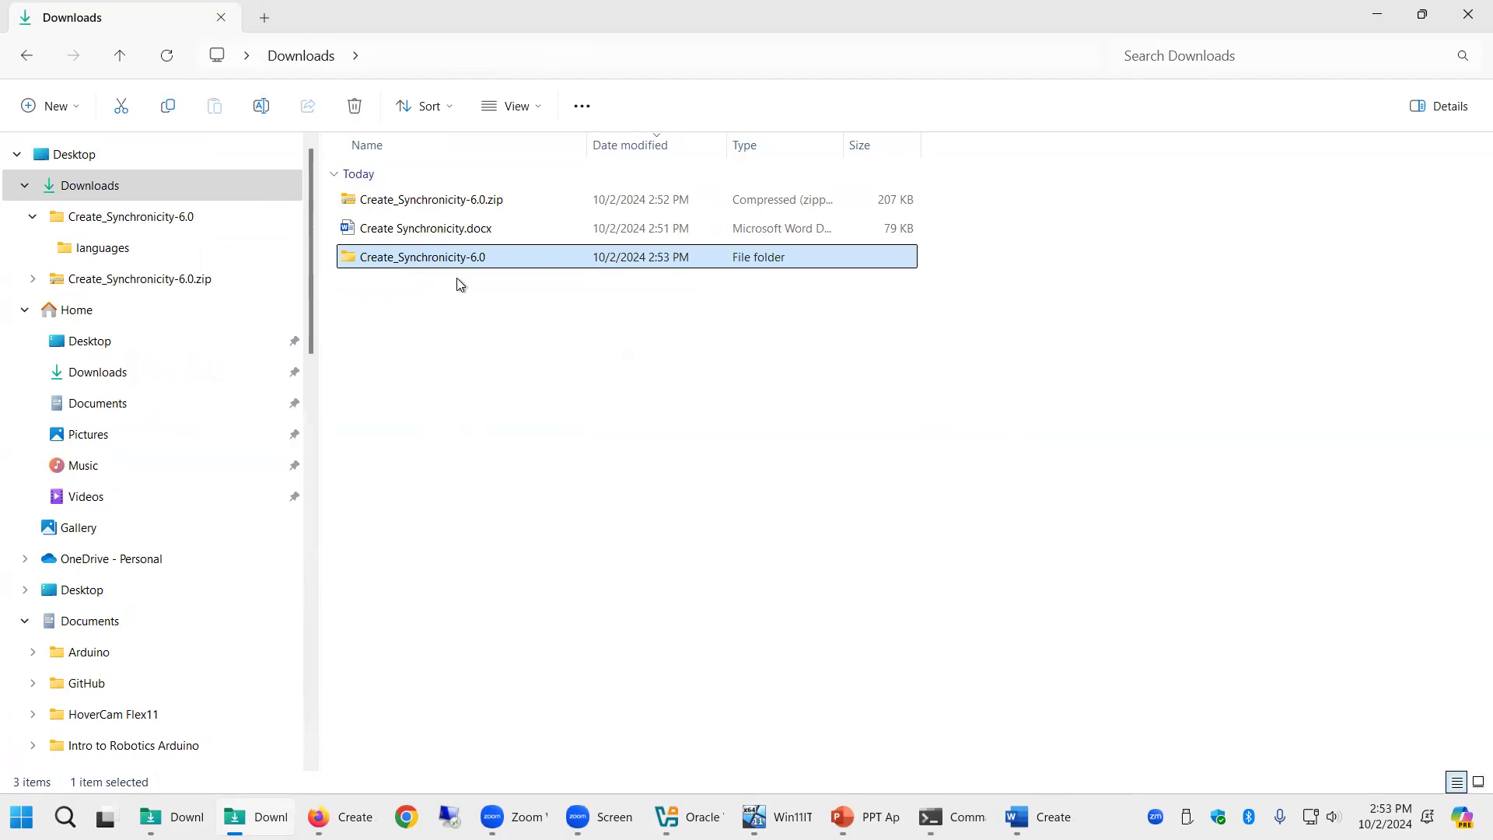
double_click(394, 262)
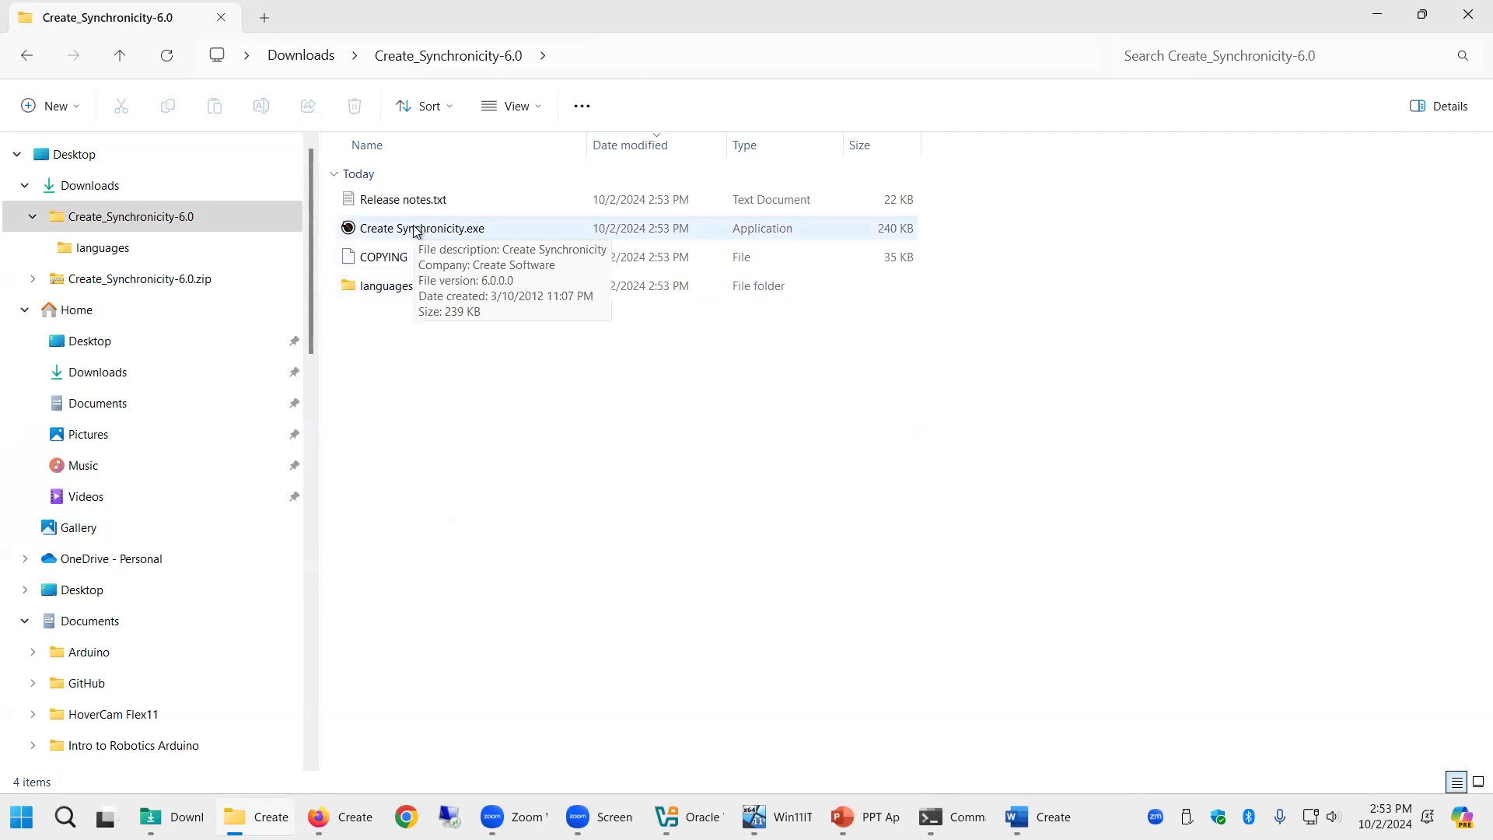
double_click(415, 231)
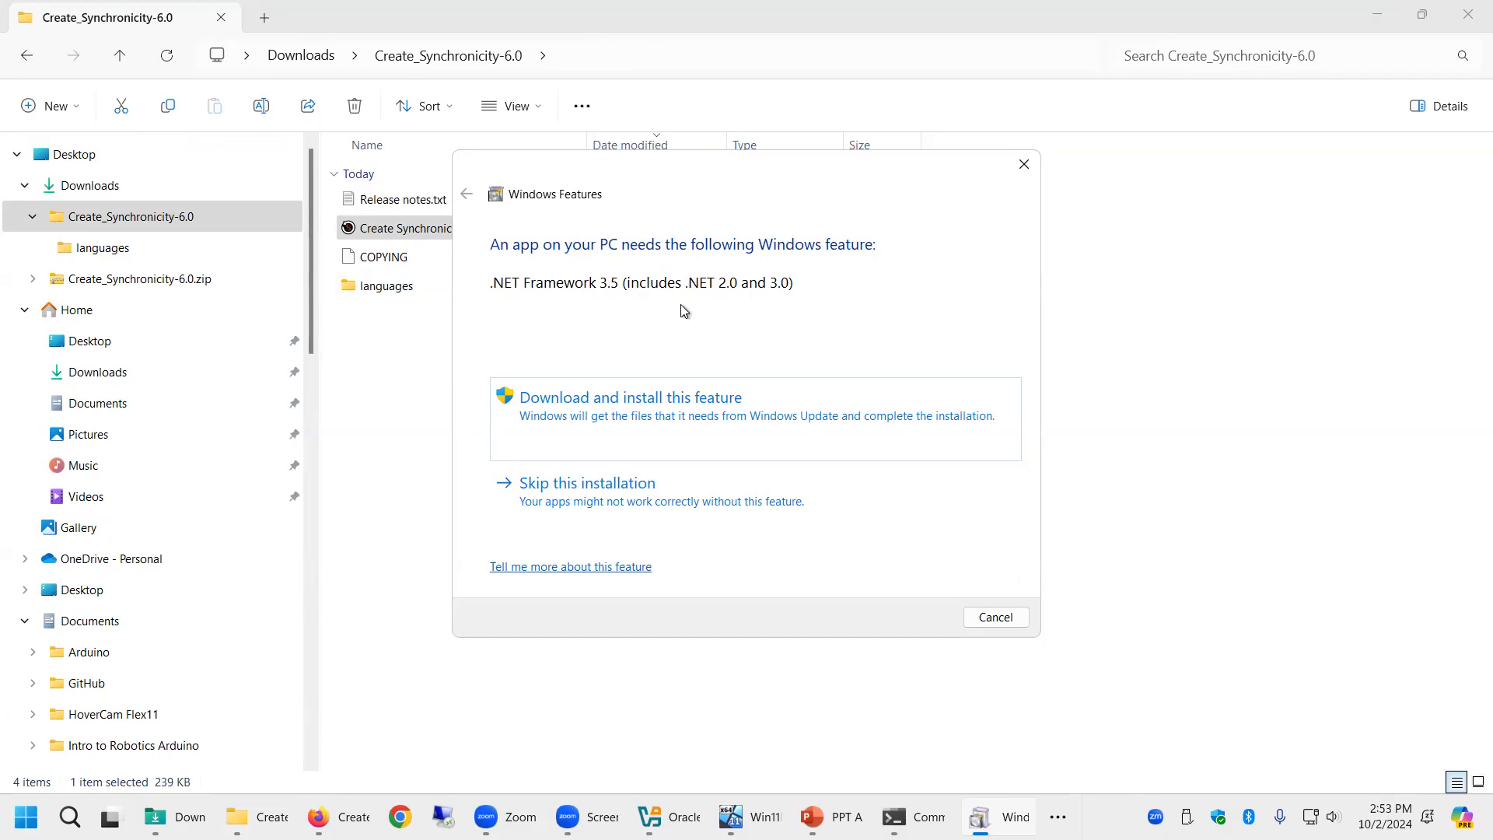
click(651, 413)
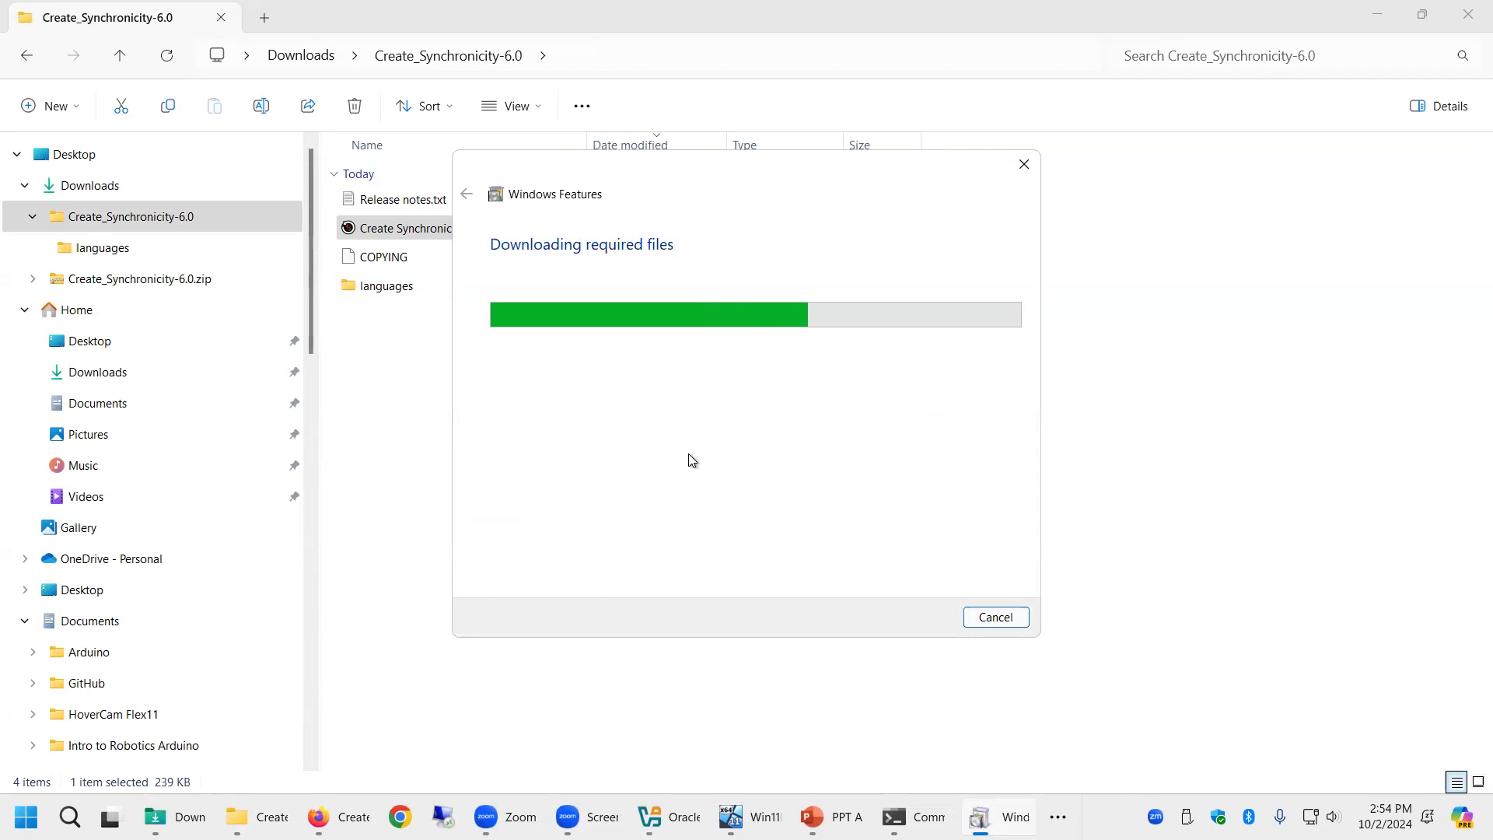
click(589, 817)
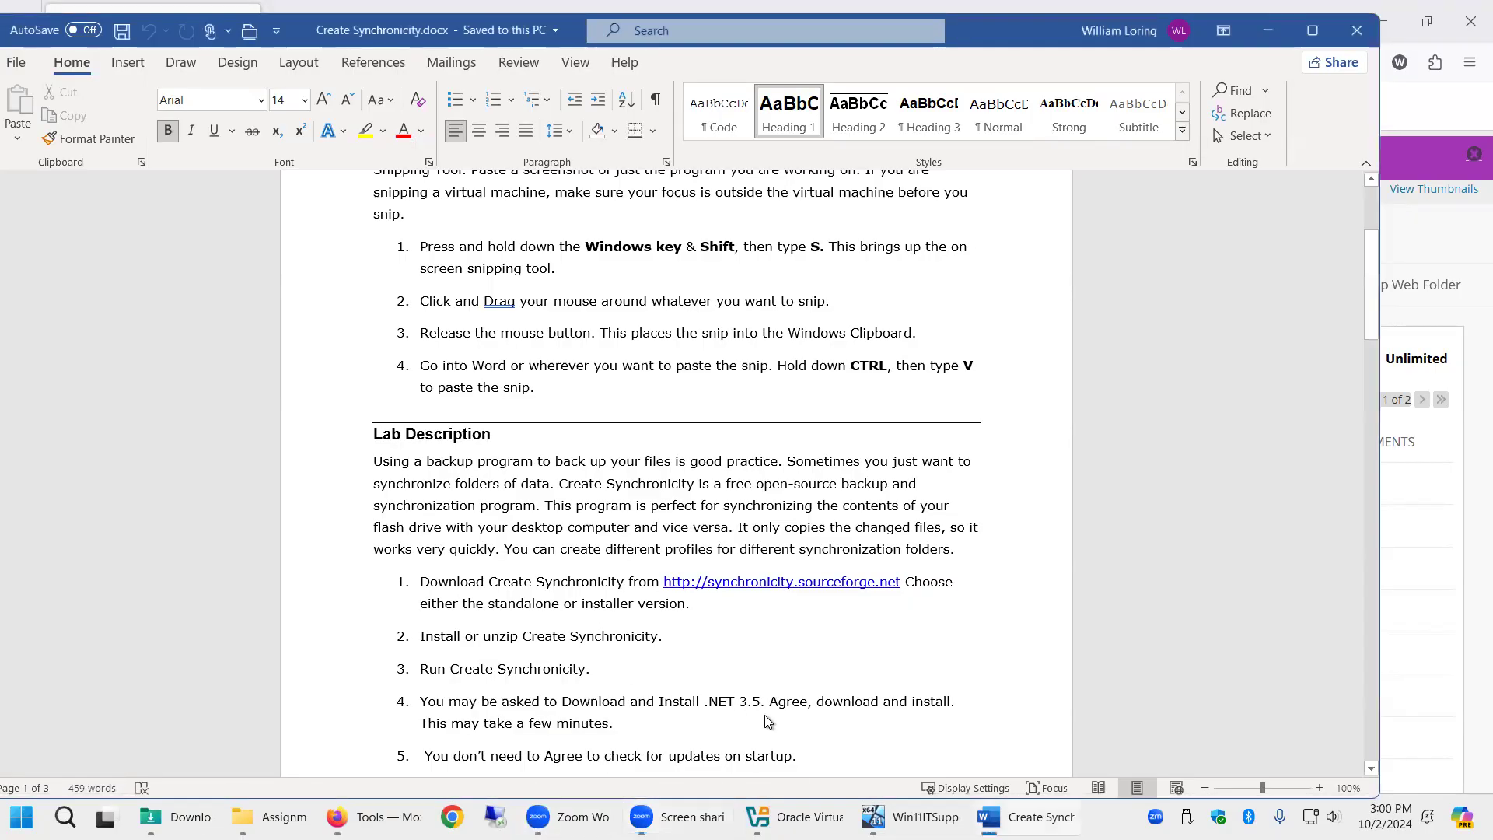
Step: Bold "Download and Install .NET 3.5" in instruction 4 of the Lab Description and close the document, saving its changes
drag(561, 701, 611, 708)
key(shift+Right)
key(shift+Right)
key(shift+Right)
key(shift+Right)
key(shift+Right)
key(shift+Right)
key(shift+Right)
key(shift+Right)
key(shift+Right)
key(shift+Right)
key(shift+Right)
key(shift+Right)
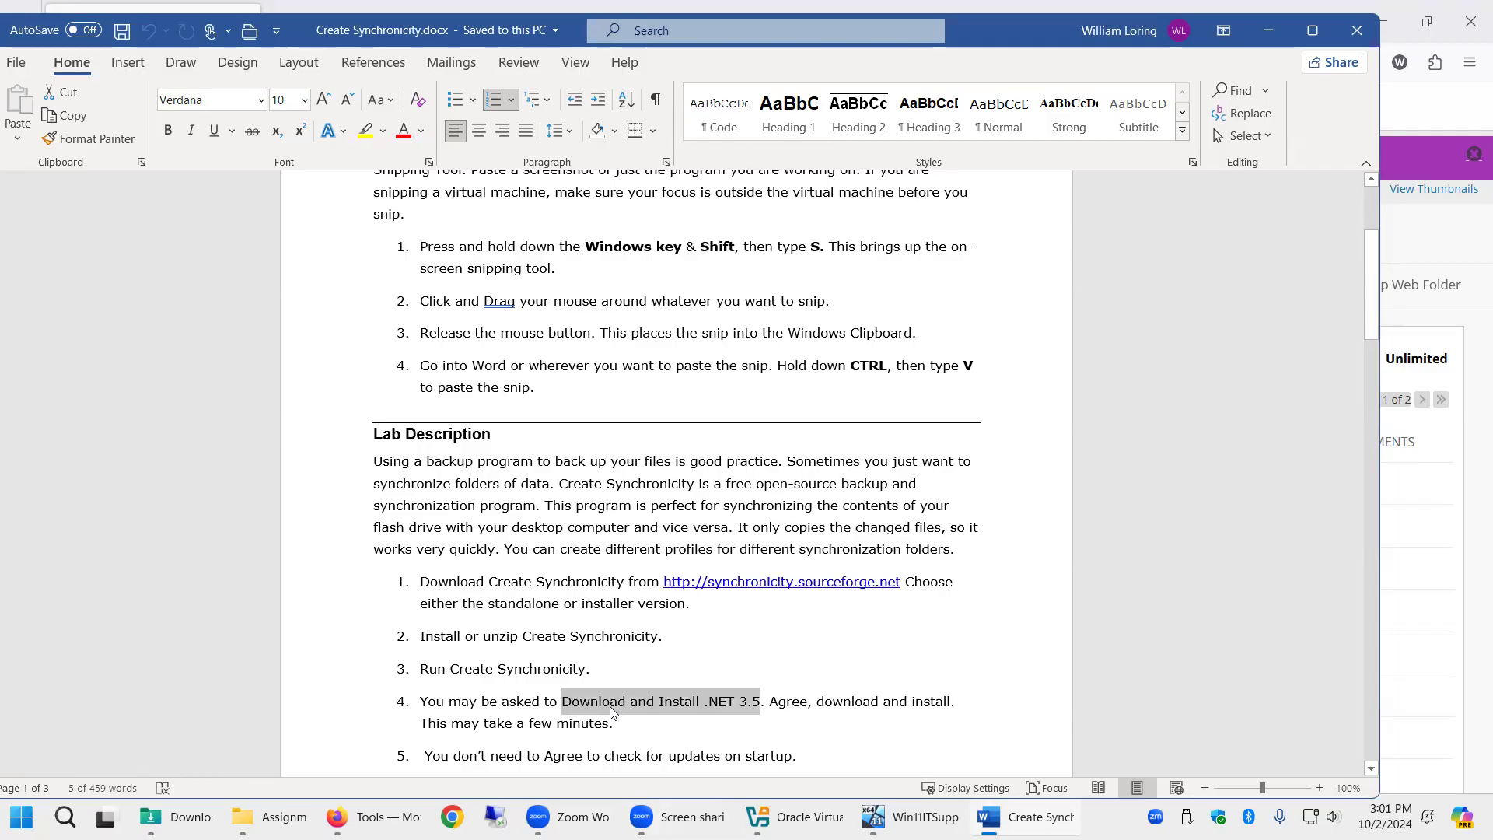
key(ctrl+b)
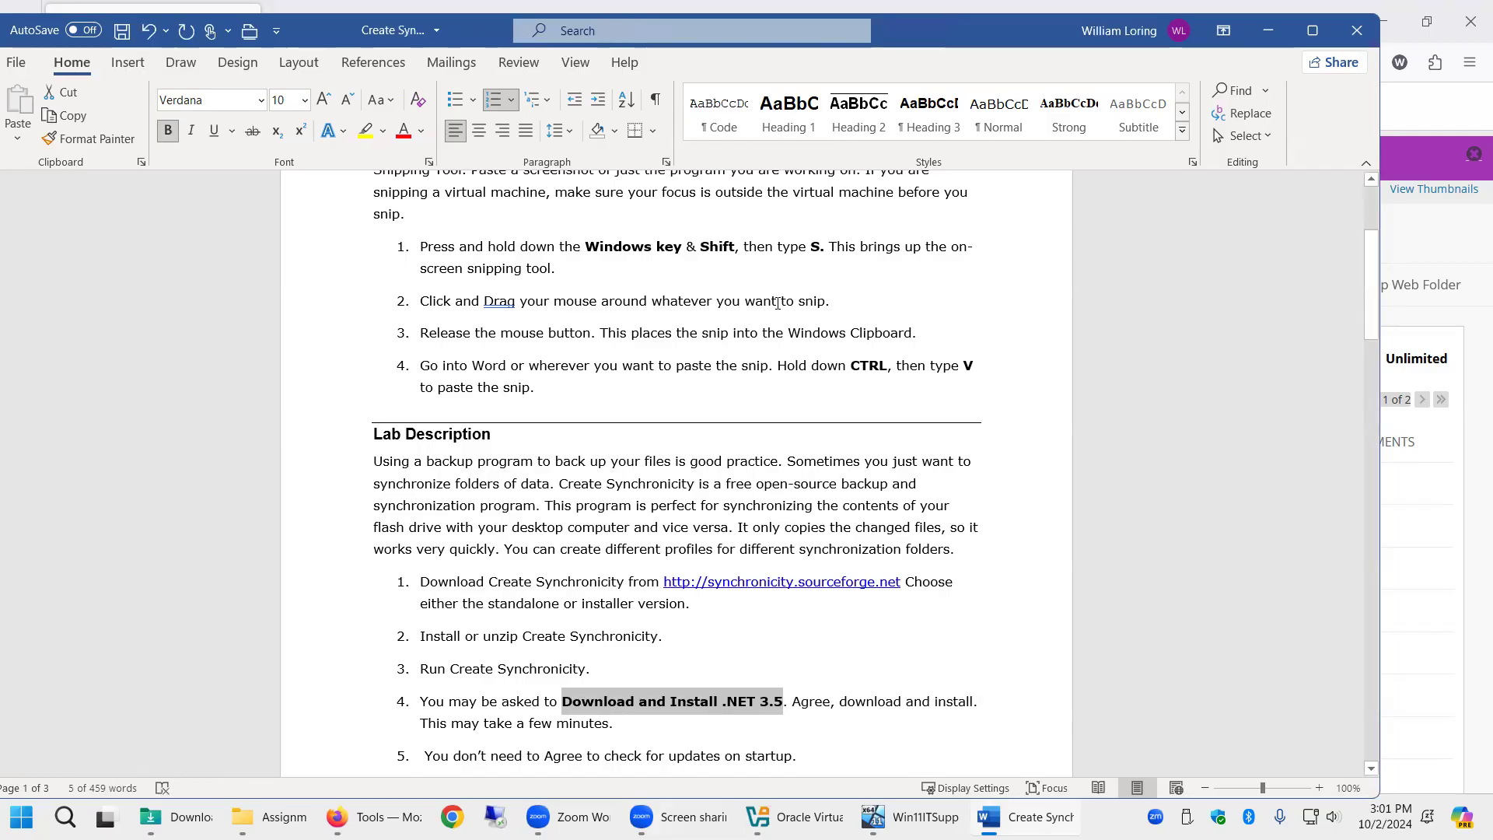
click(888, 317)
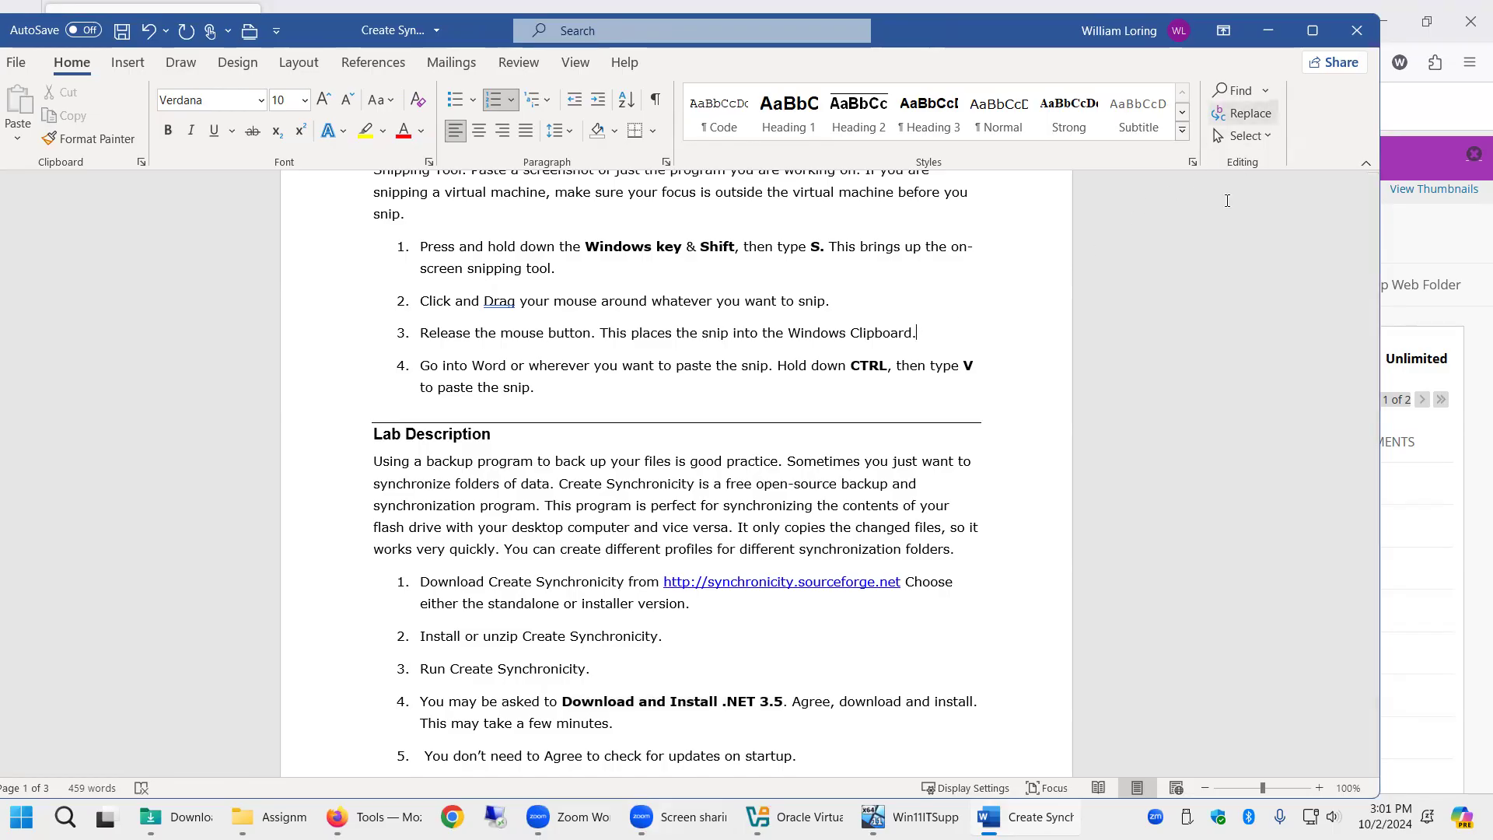
click(1356, 30)
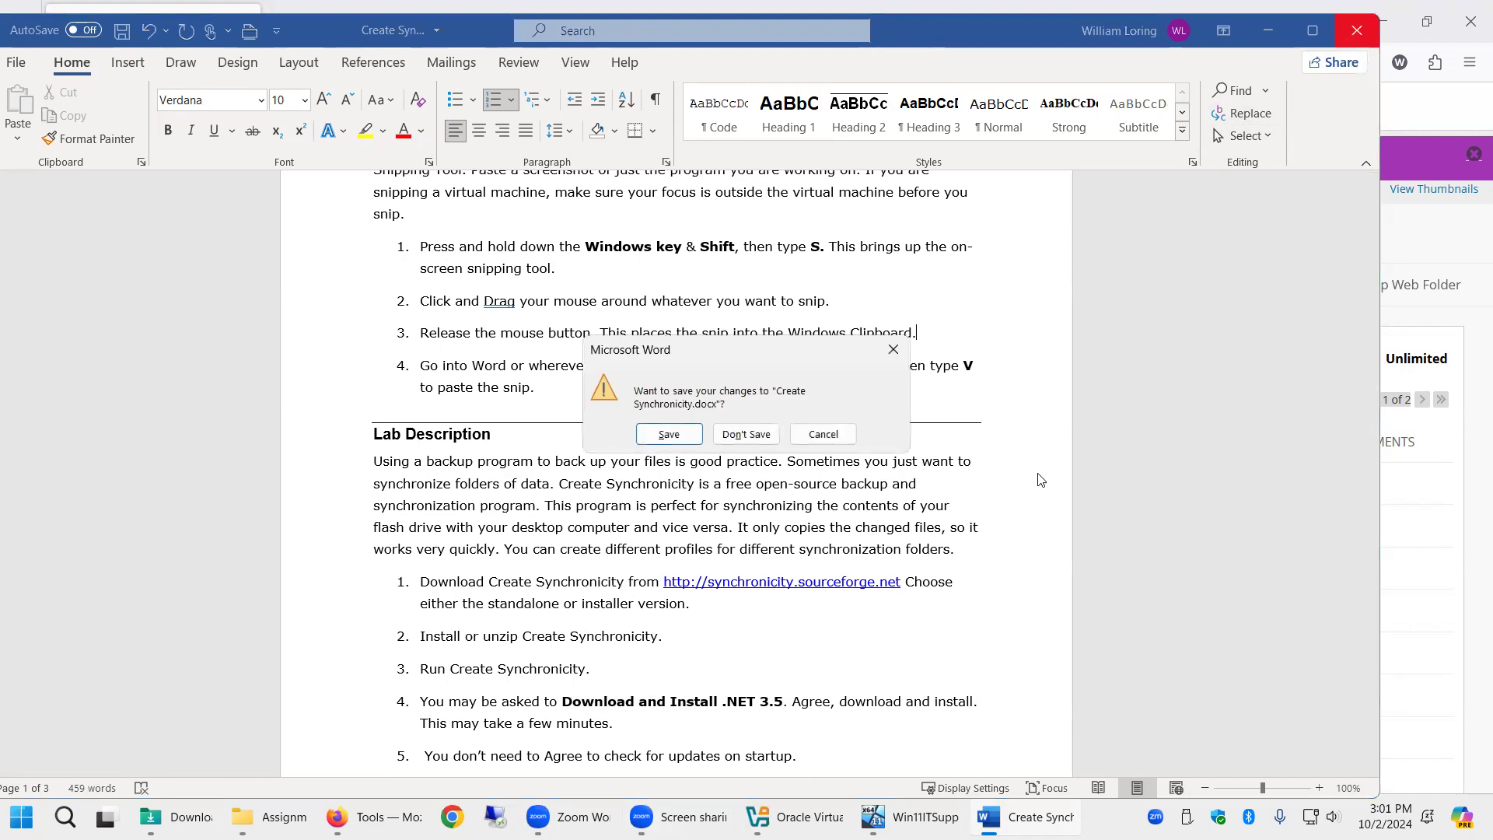
click(667, 435)
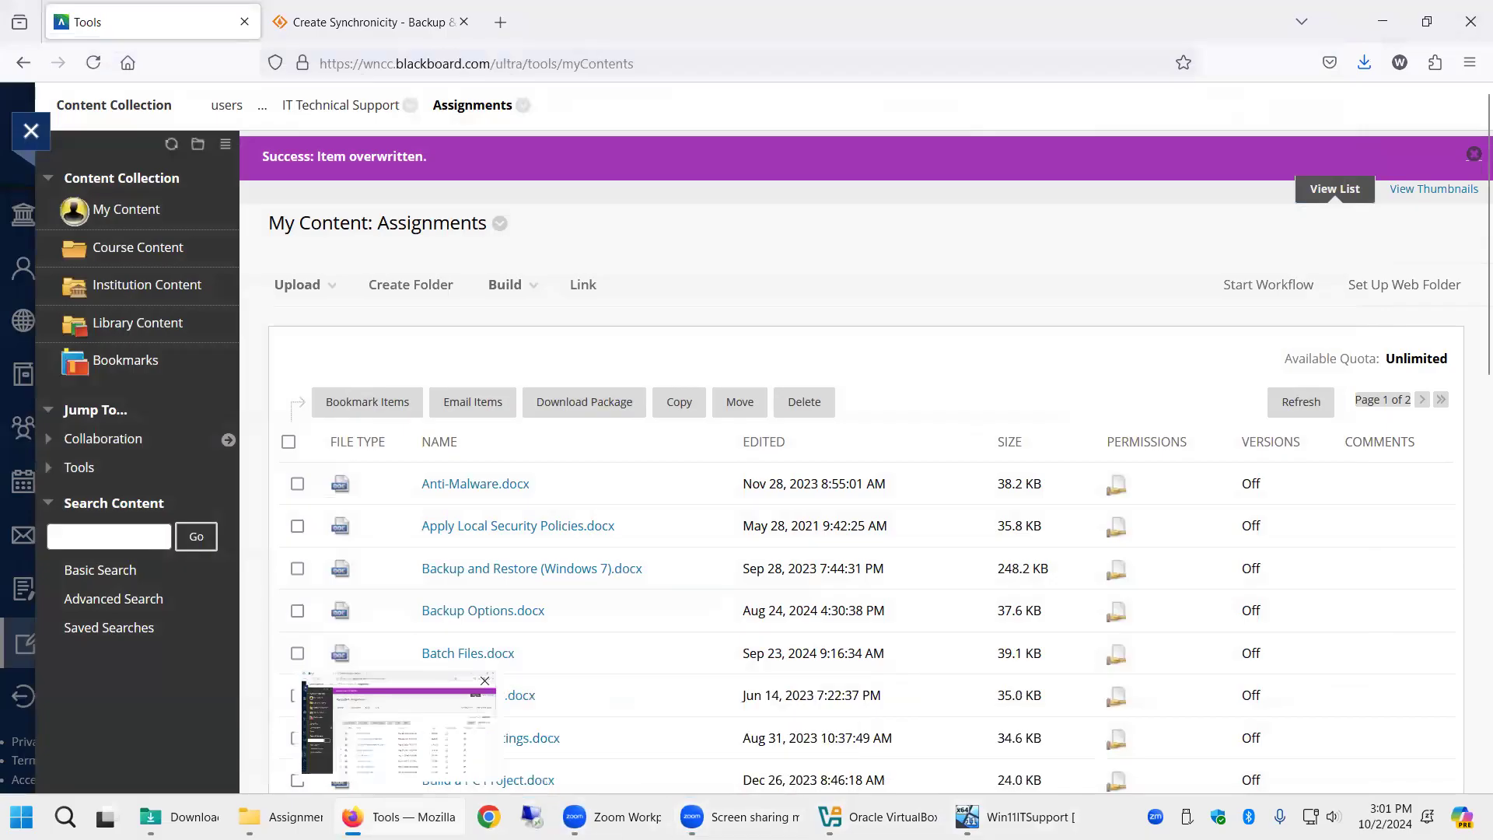
Step: Switch to File Explorer and run Create Synchronicity.exe from the Create_Synchronicity-6.0 folder in Downloads
click(280, 817)
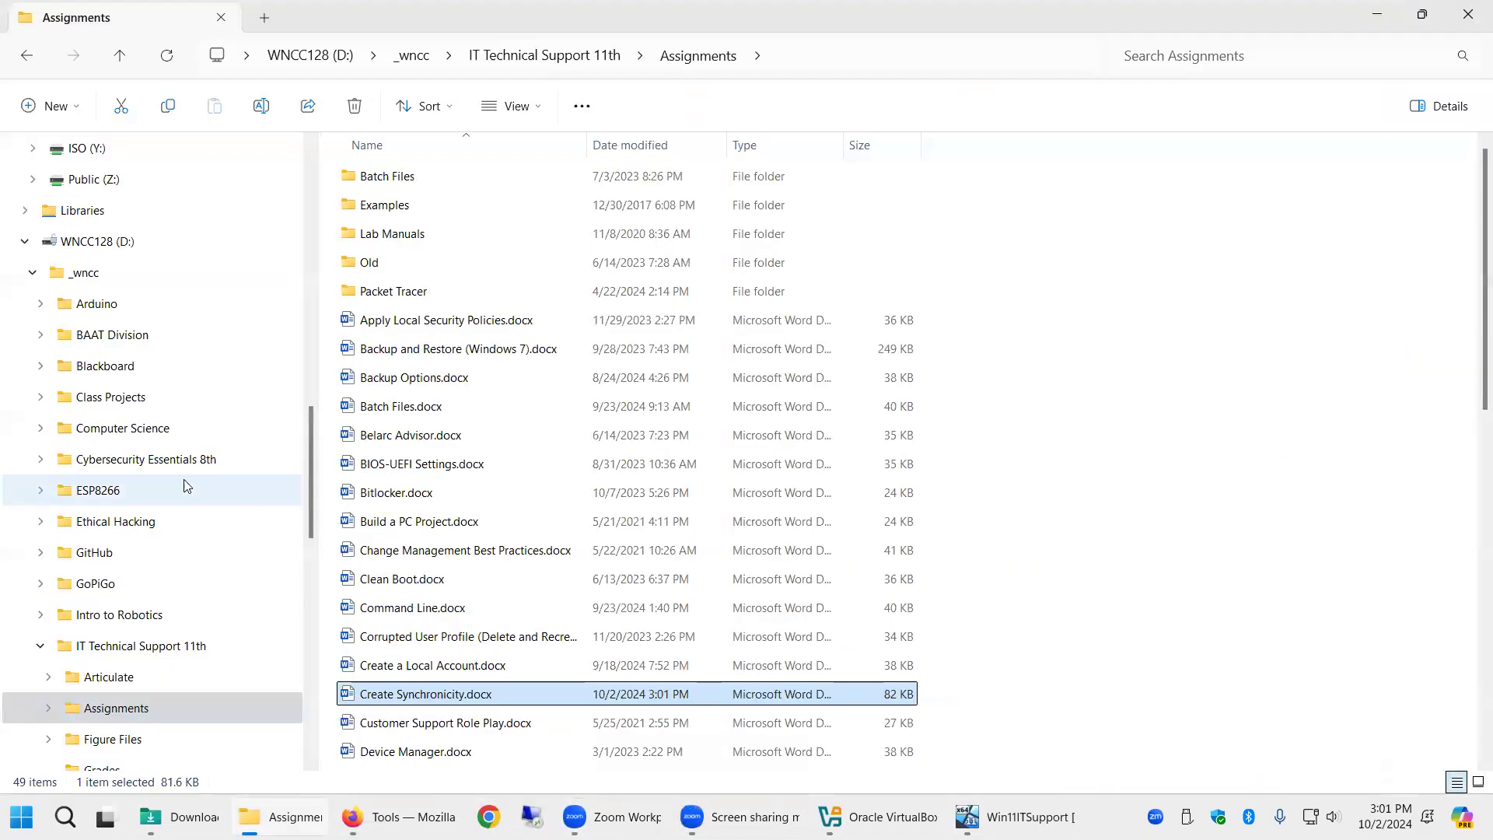
scroll(143, 272, up, 5)
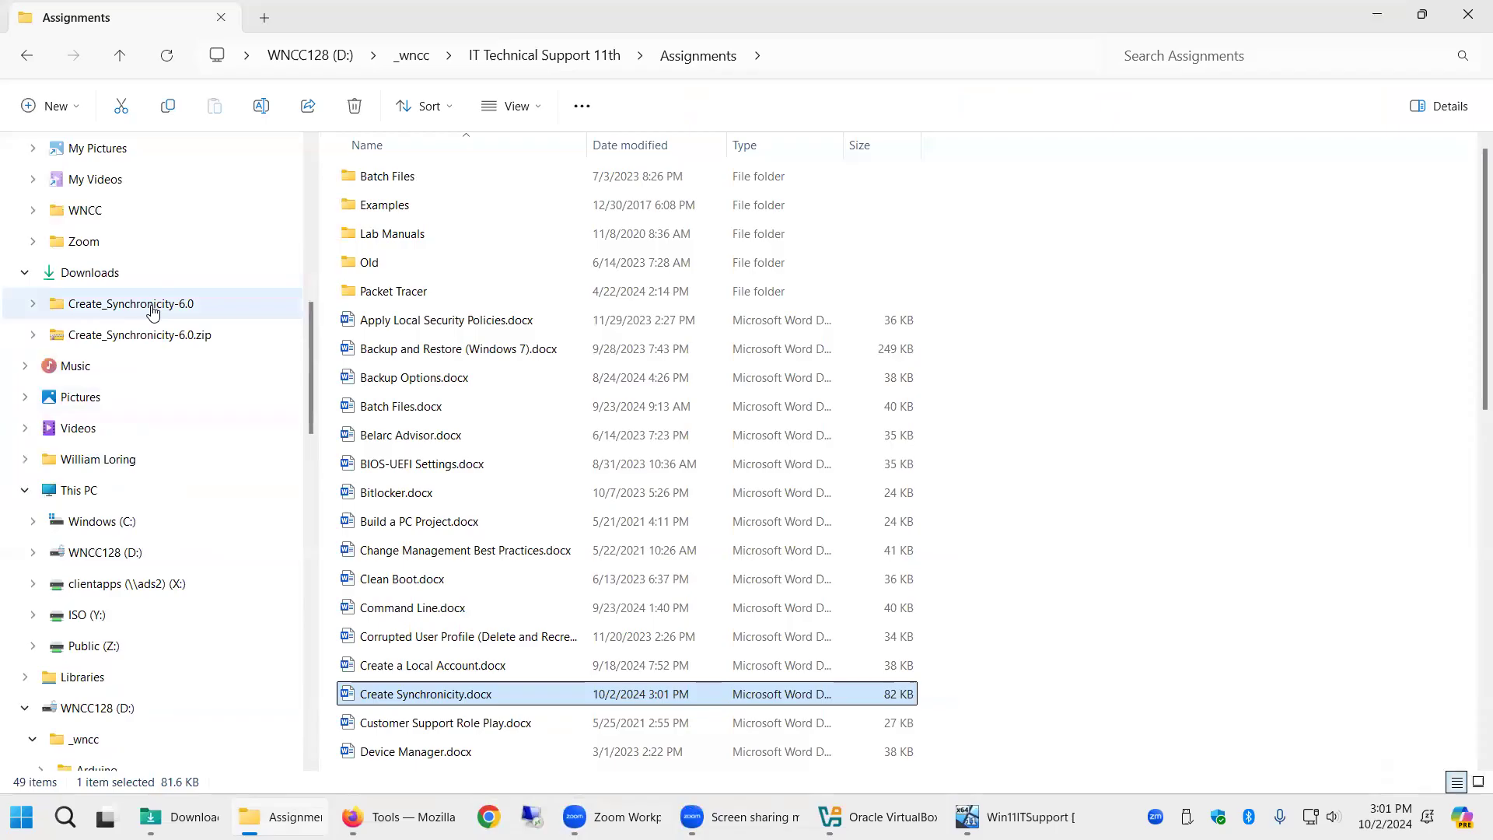
click(150, 306)
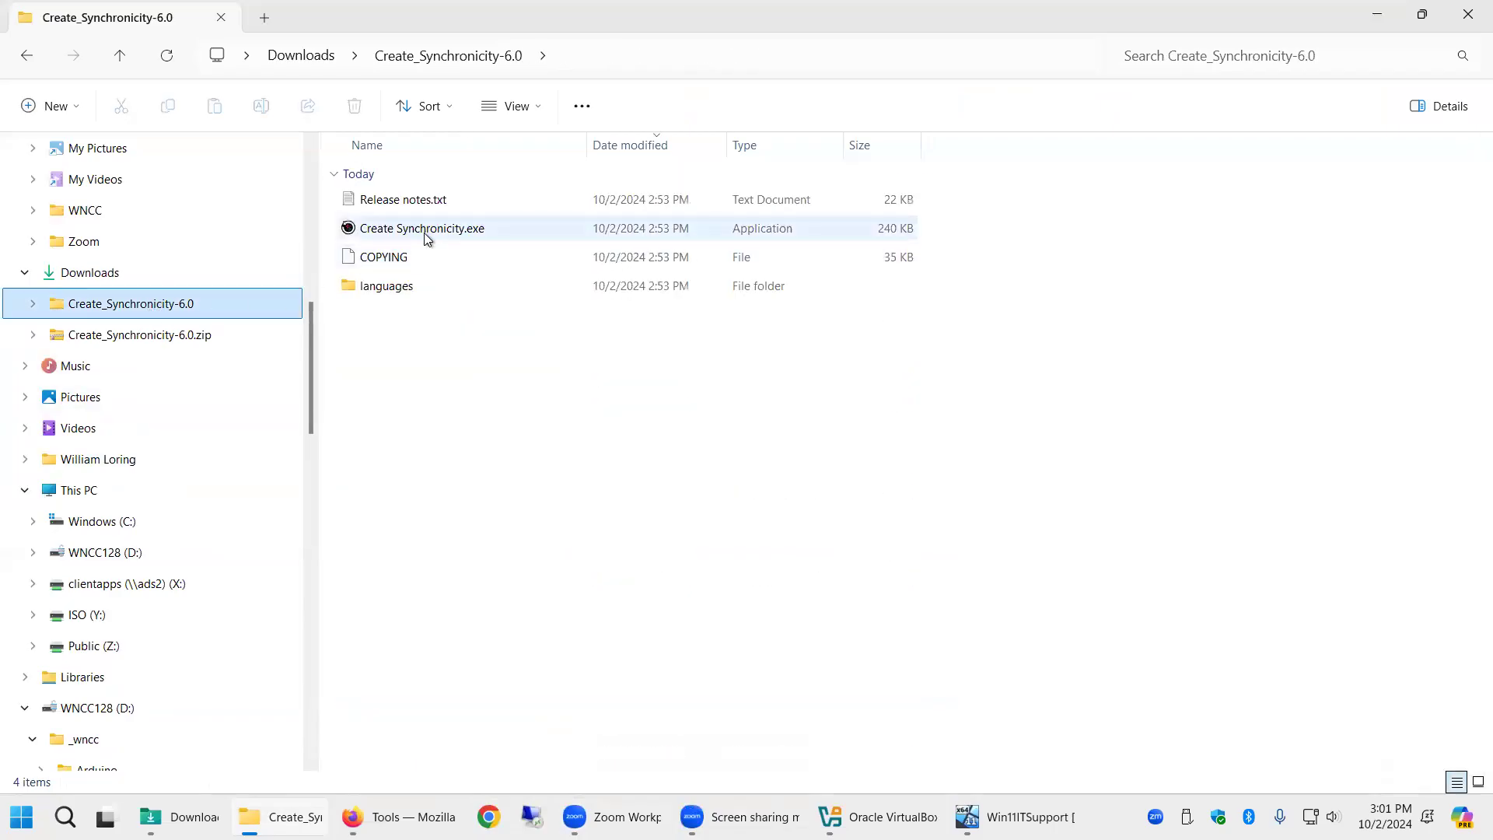
click(423, 231)
key(Return)
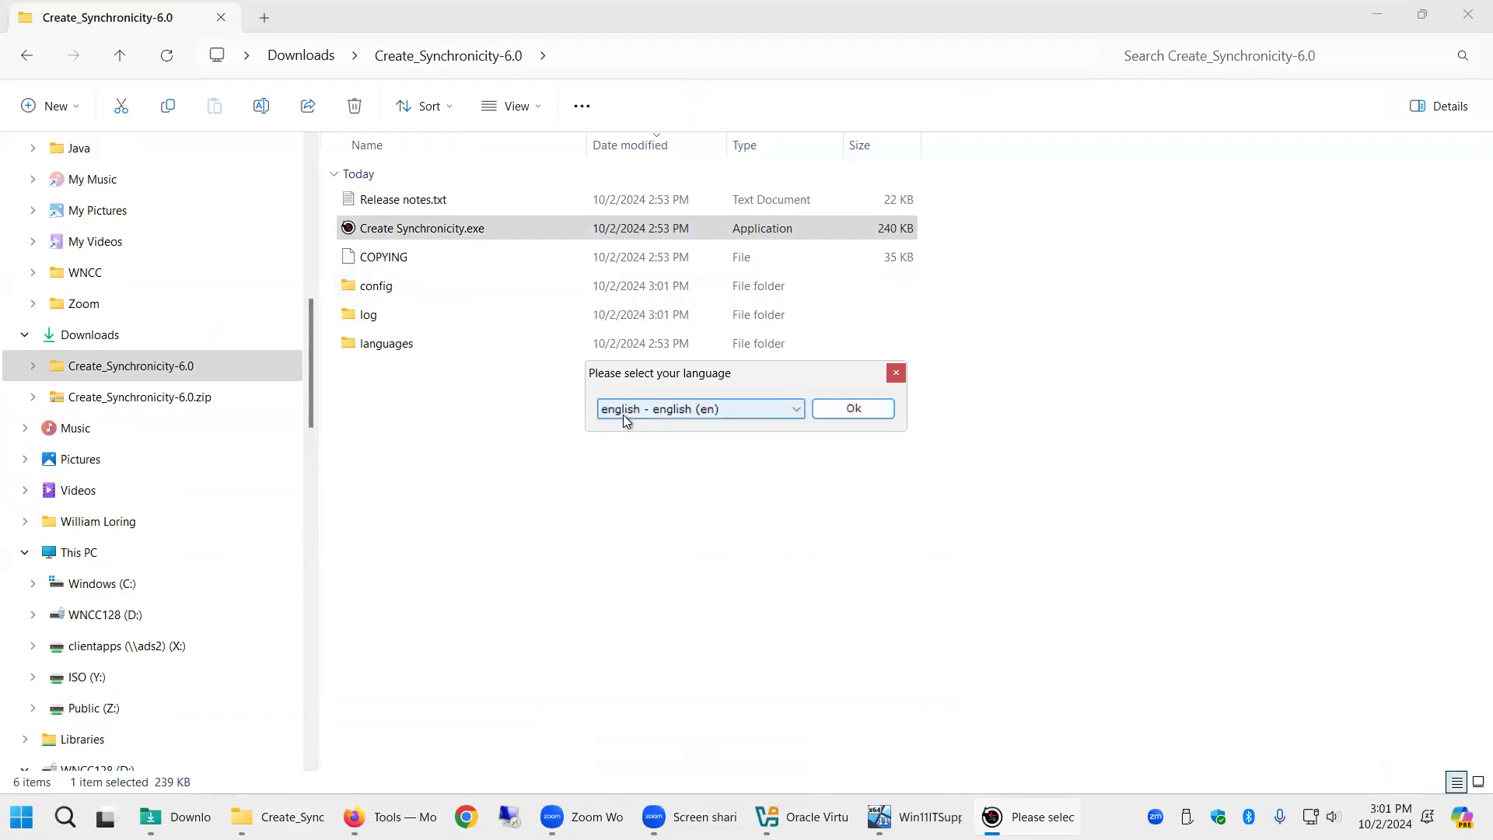
Step: Accept English as the program language and decline checking for updates on startup
click(860, 409)
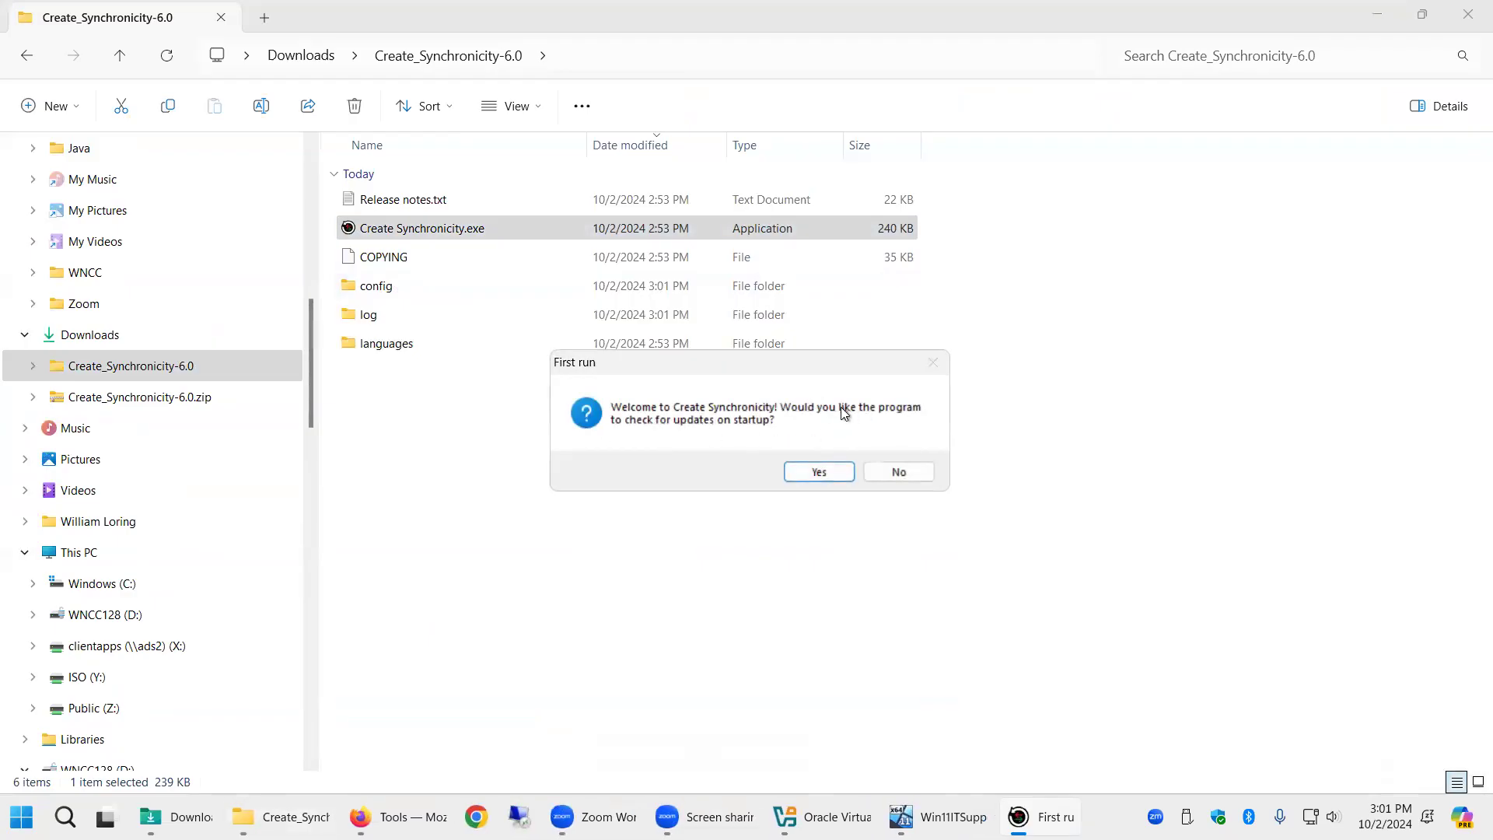
click(898, 475)
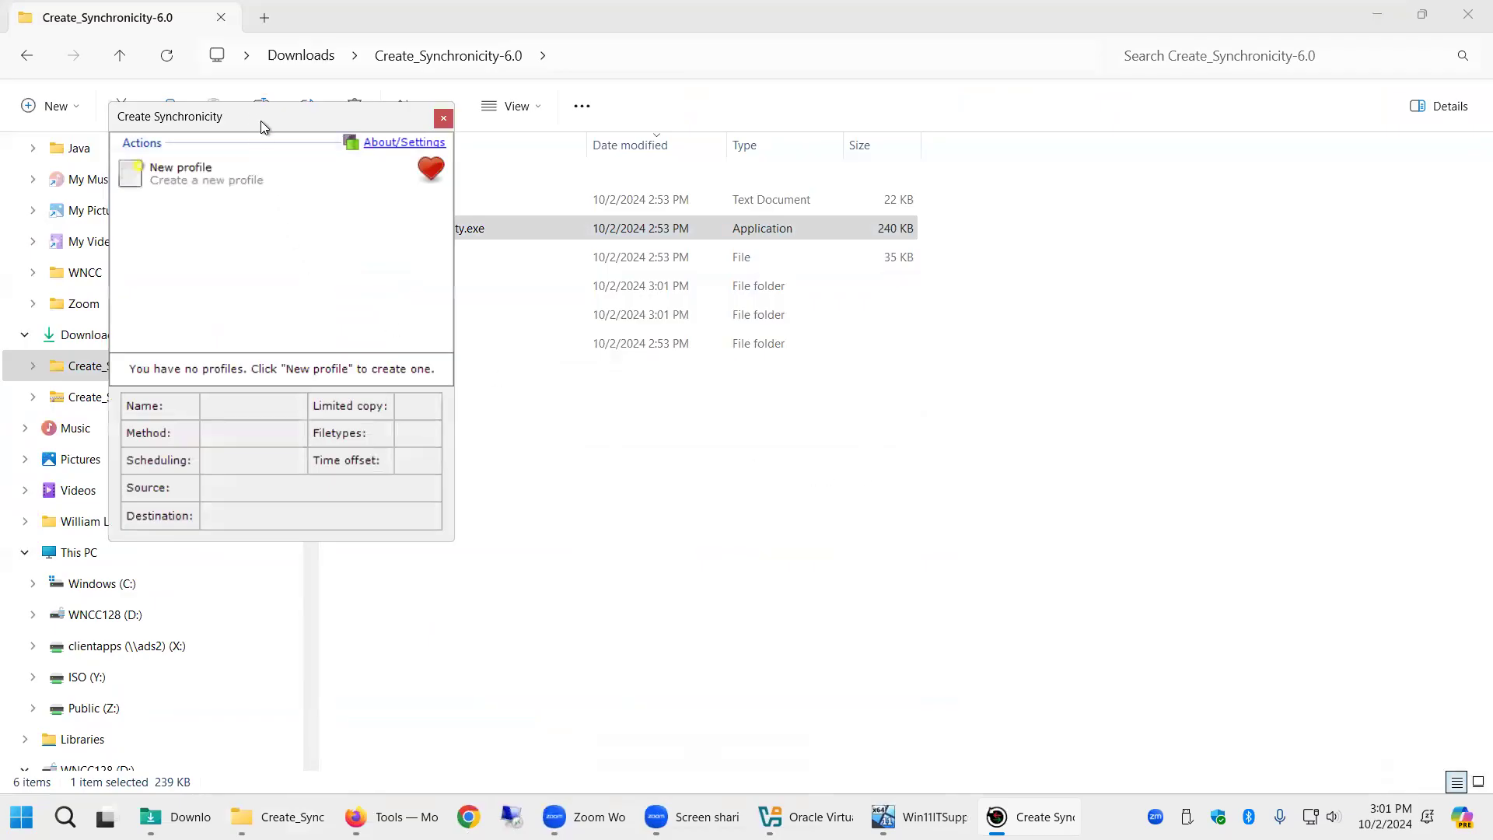
drag(262, 124, 467, 161)
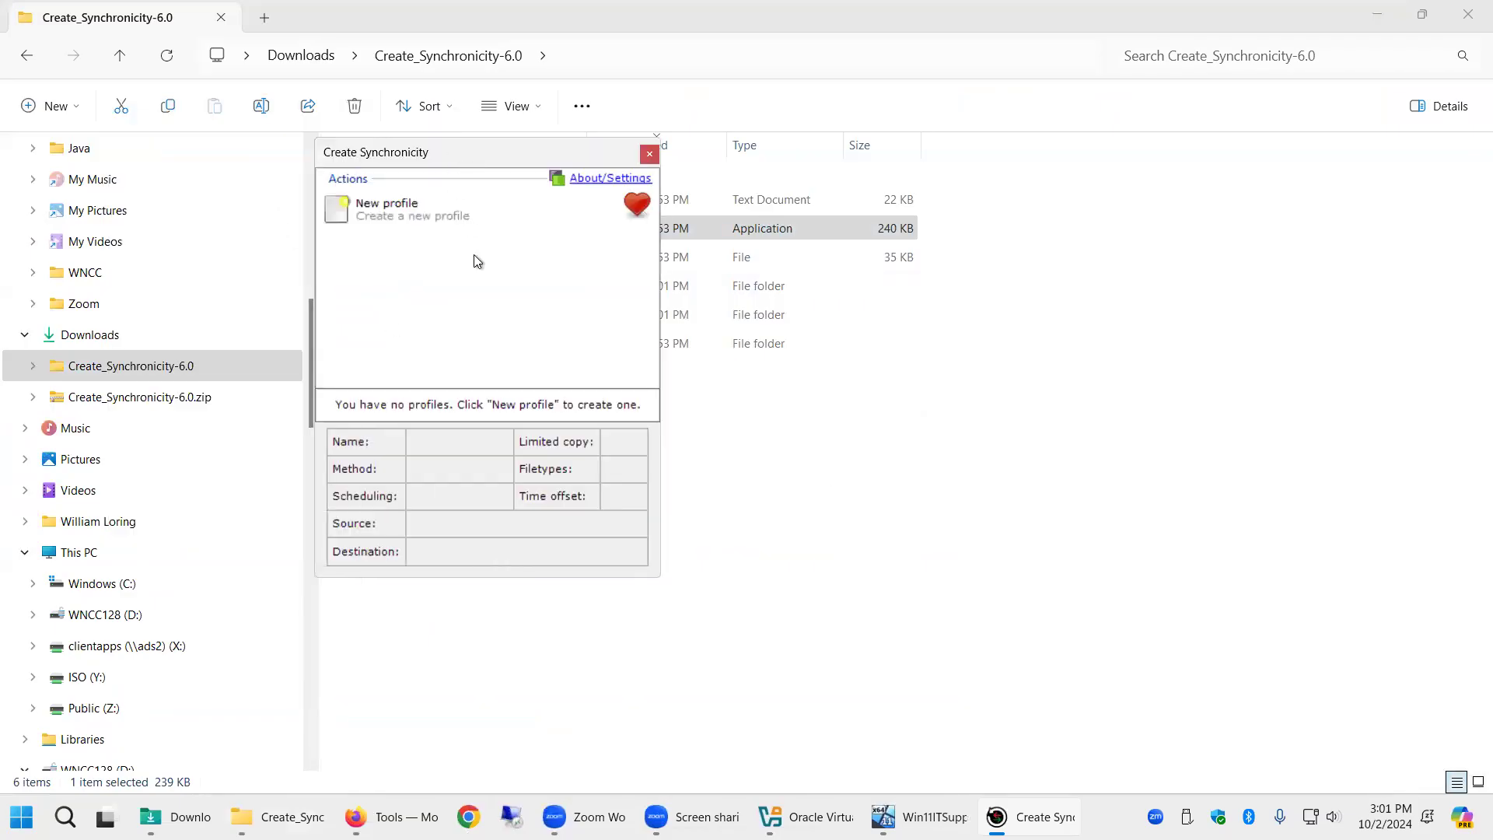
Step: Create a new synchronization profile named "Usb WNCC to Documents"
click(388, 210)
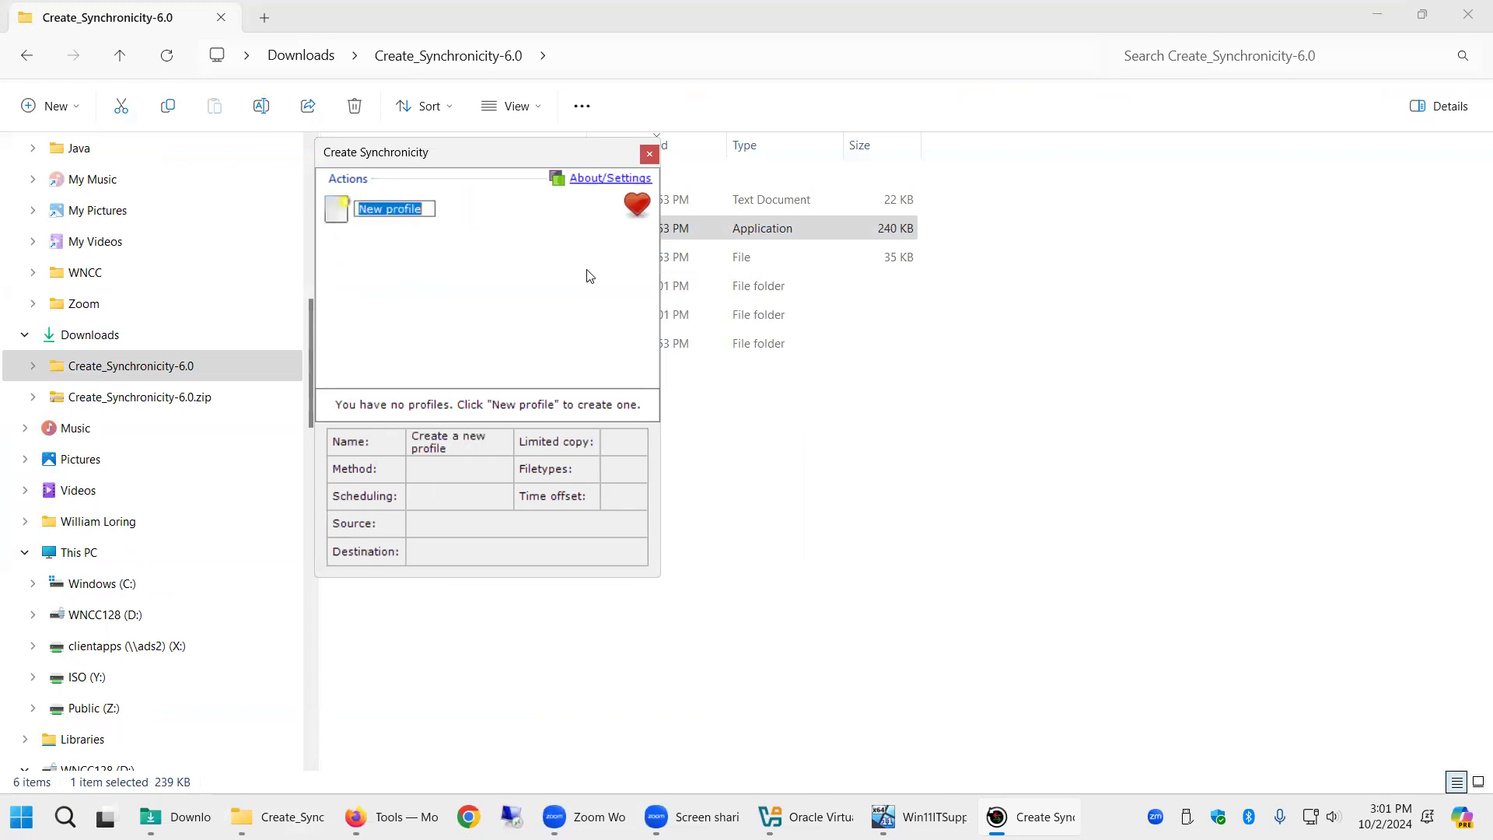
mouse_move(921, 816)
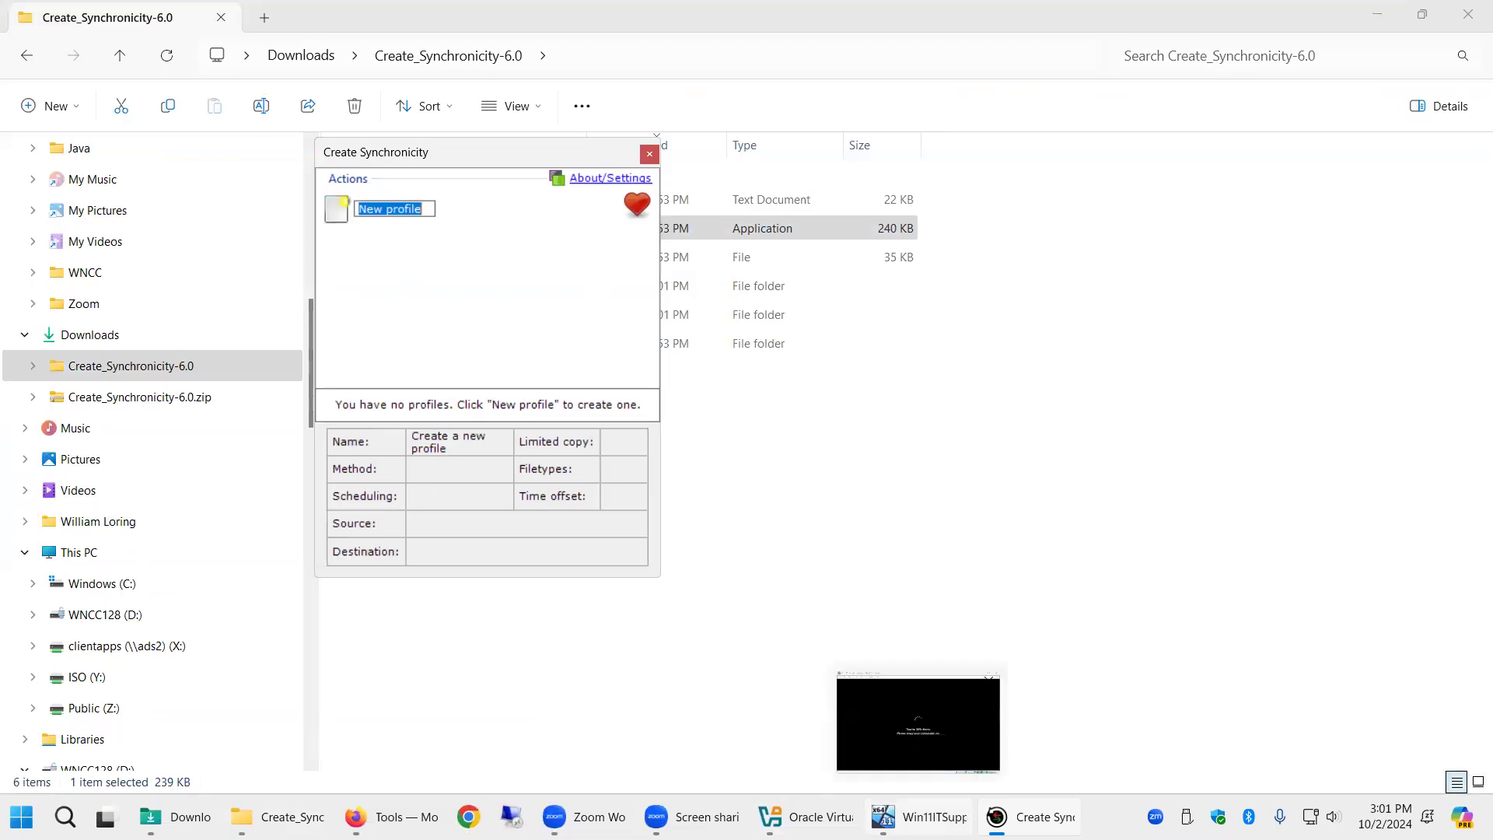
text(Usb)
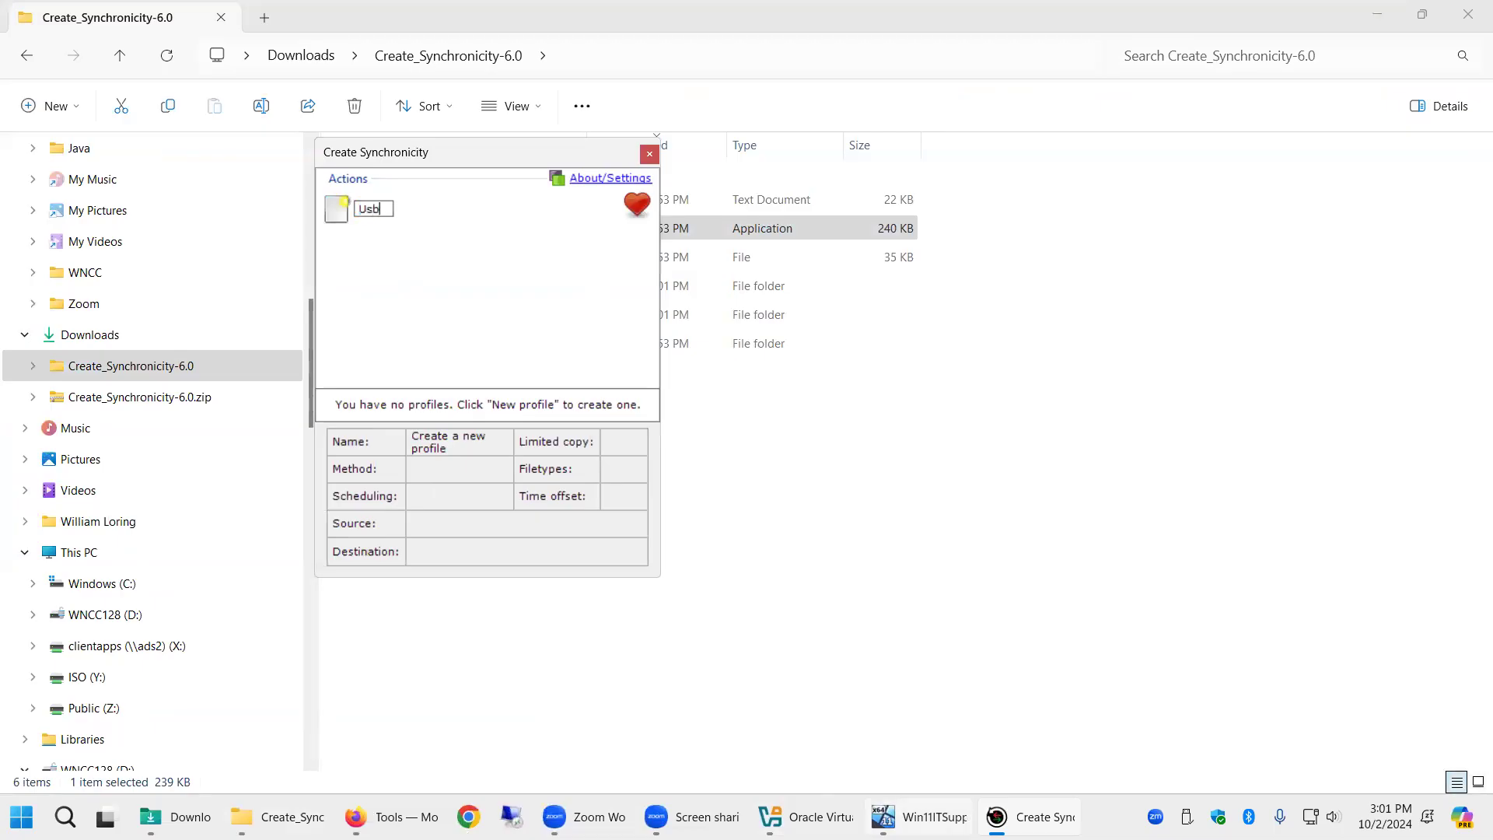
text( to Documents)
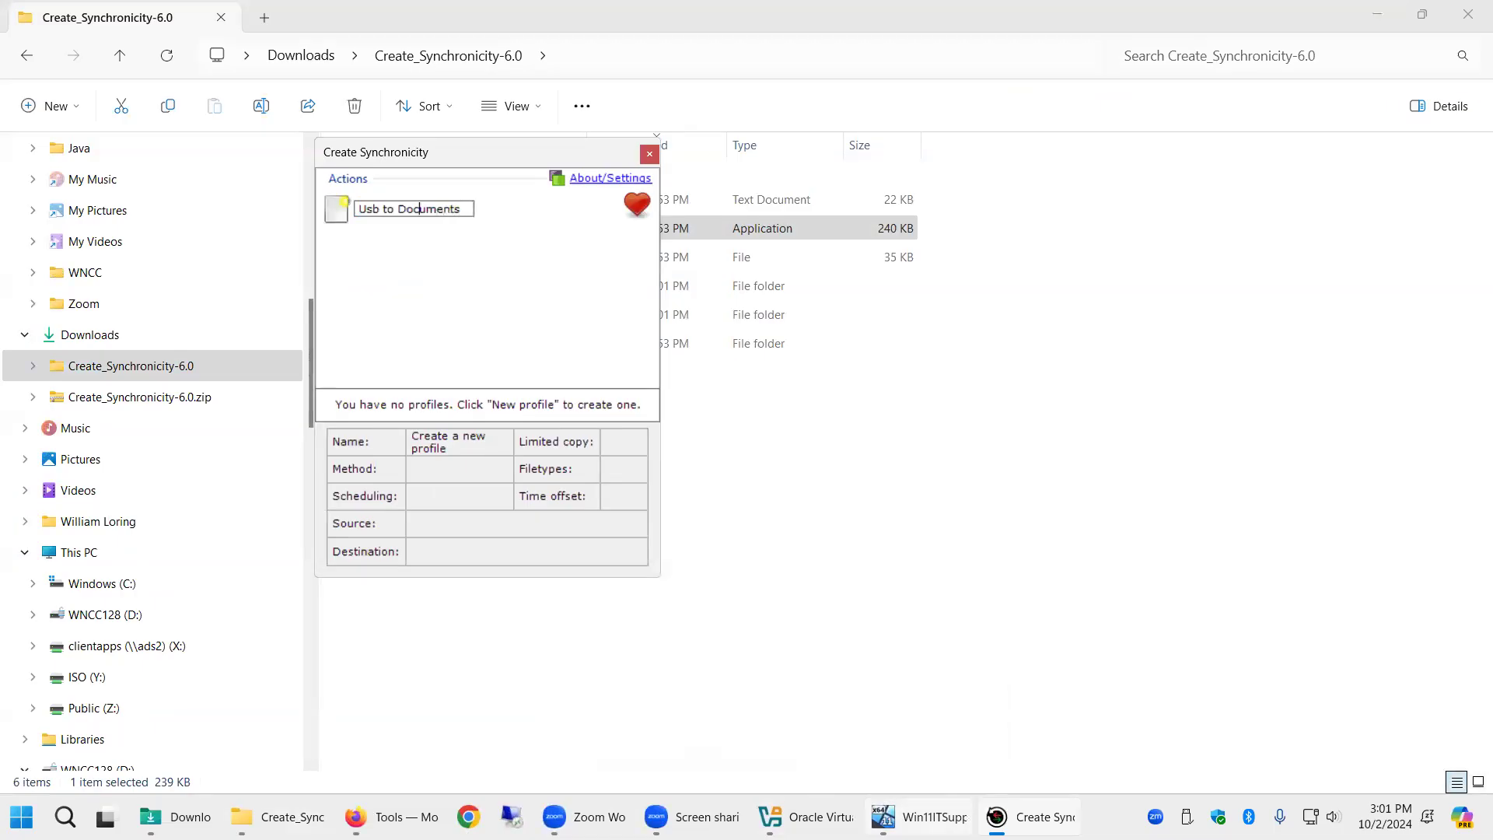
click(381, 209)
text(WNCC)
key(Return)
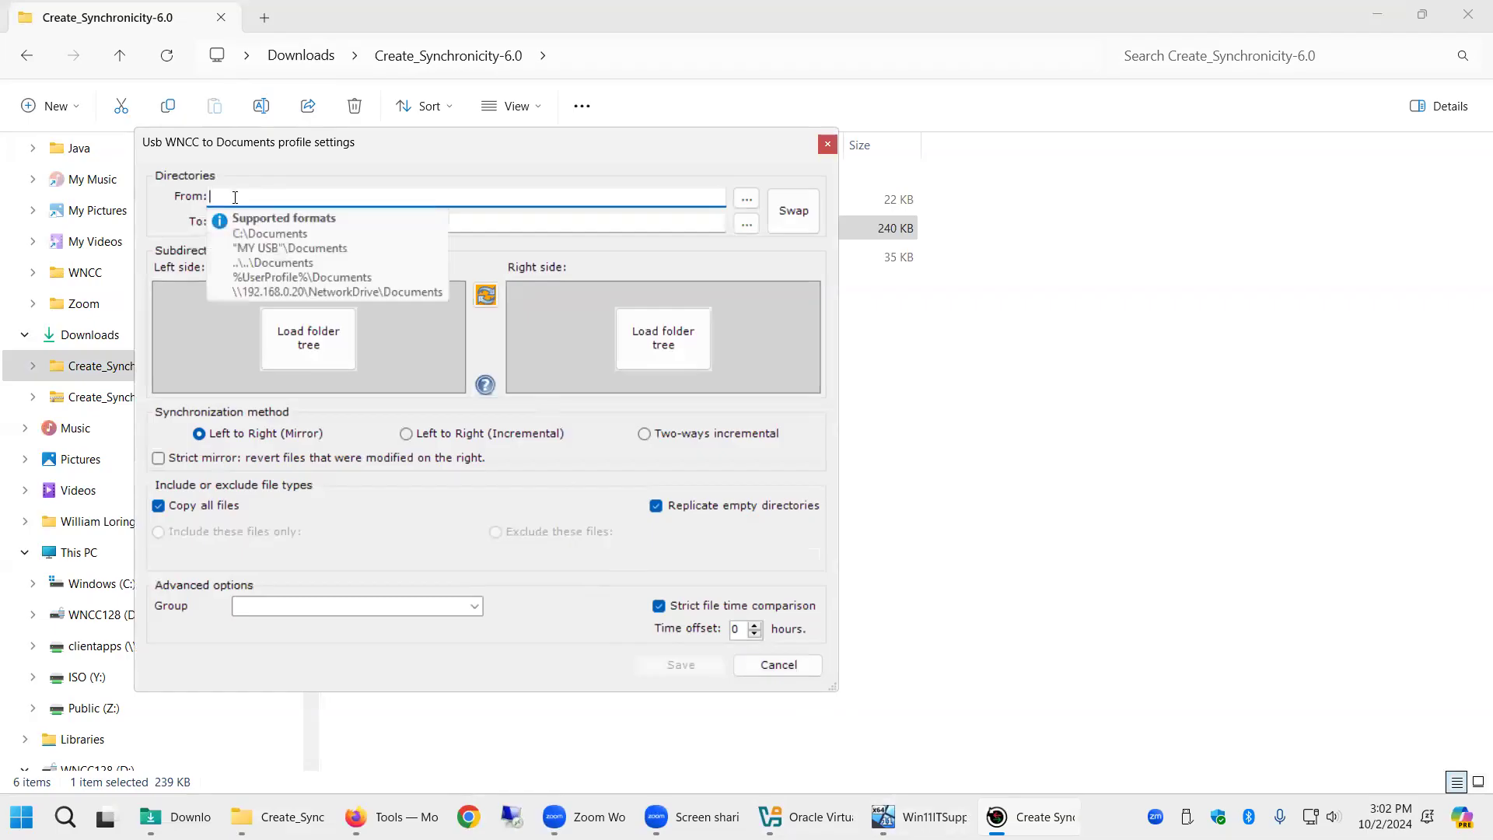
Step: Set the profile's source directory to the _wncc folder on the WNCC128 (D:) drive
click(464, 222)
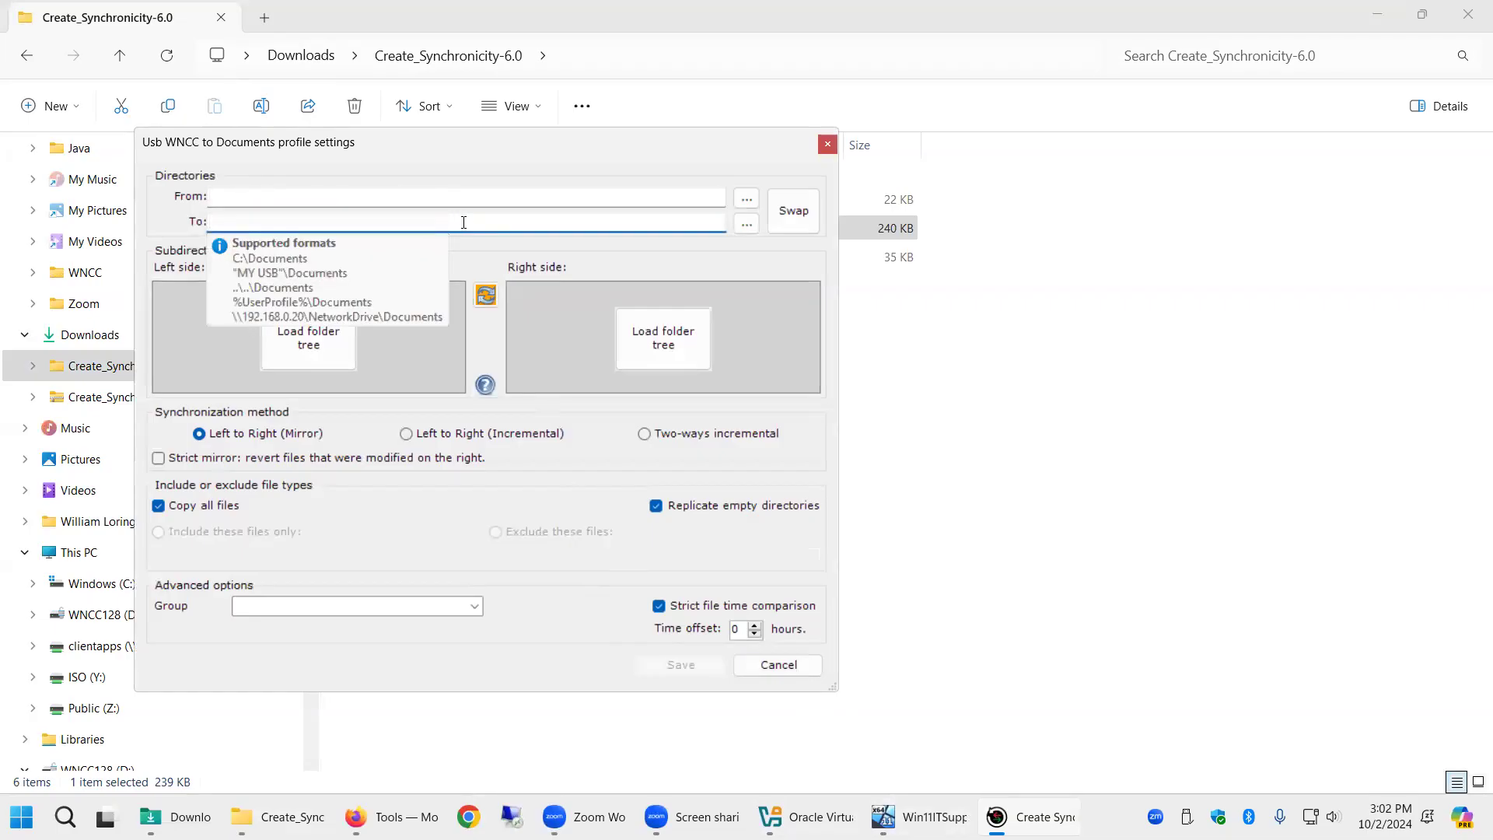
click(745, 202)
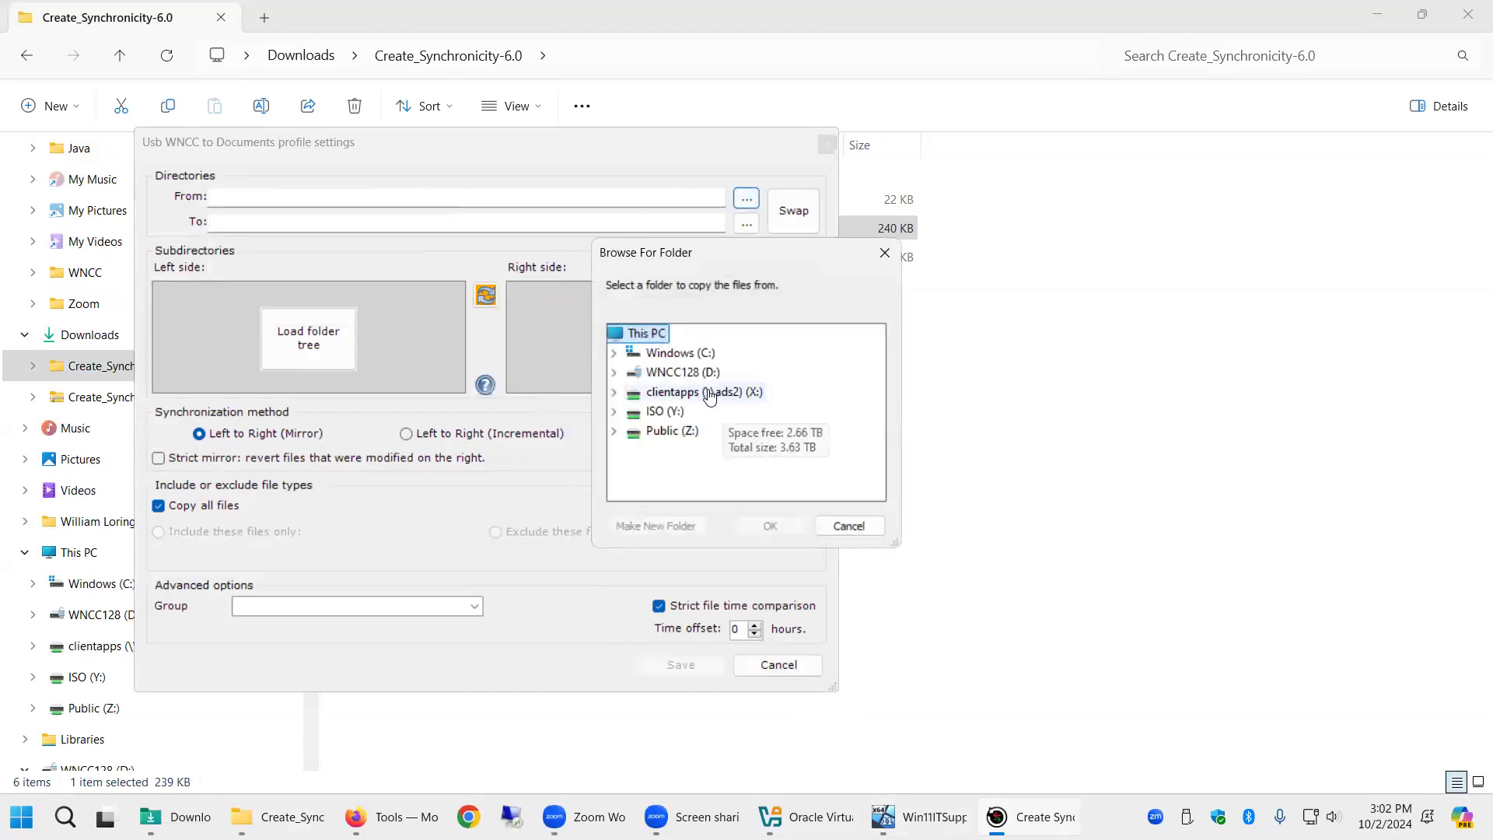
double_click(689, 377)
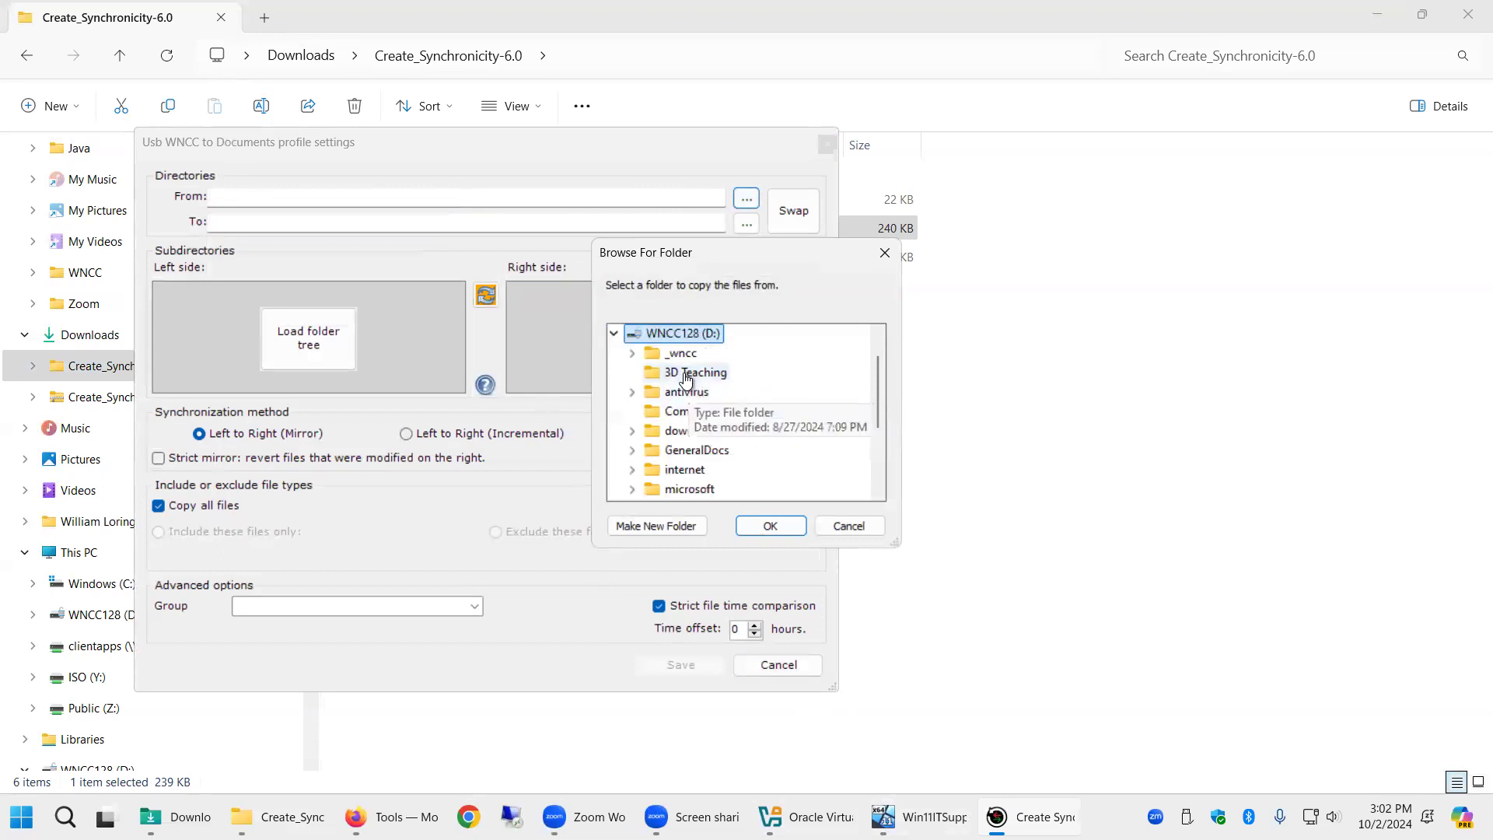
double_click(681, 353)
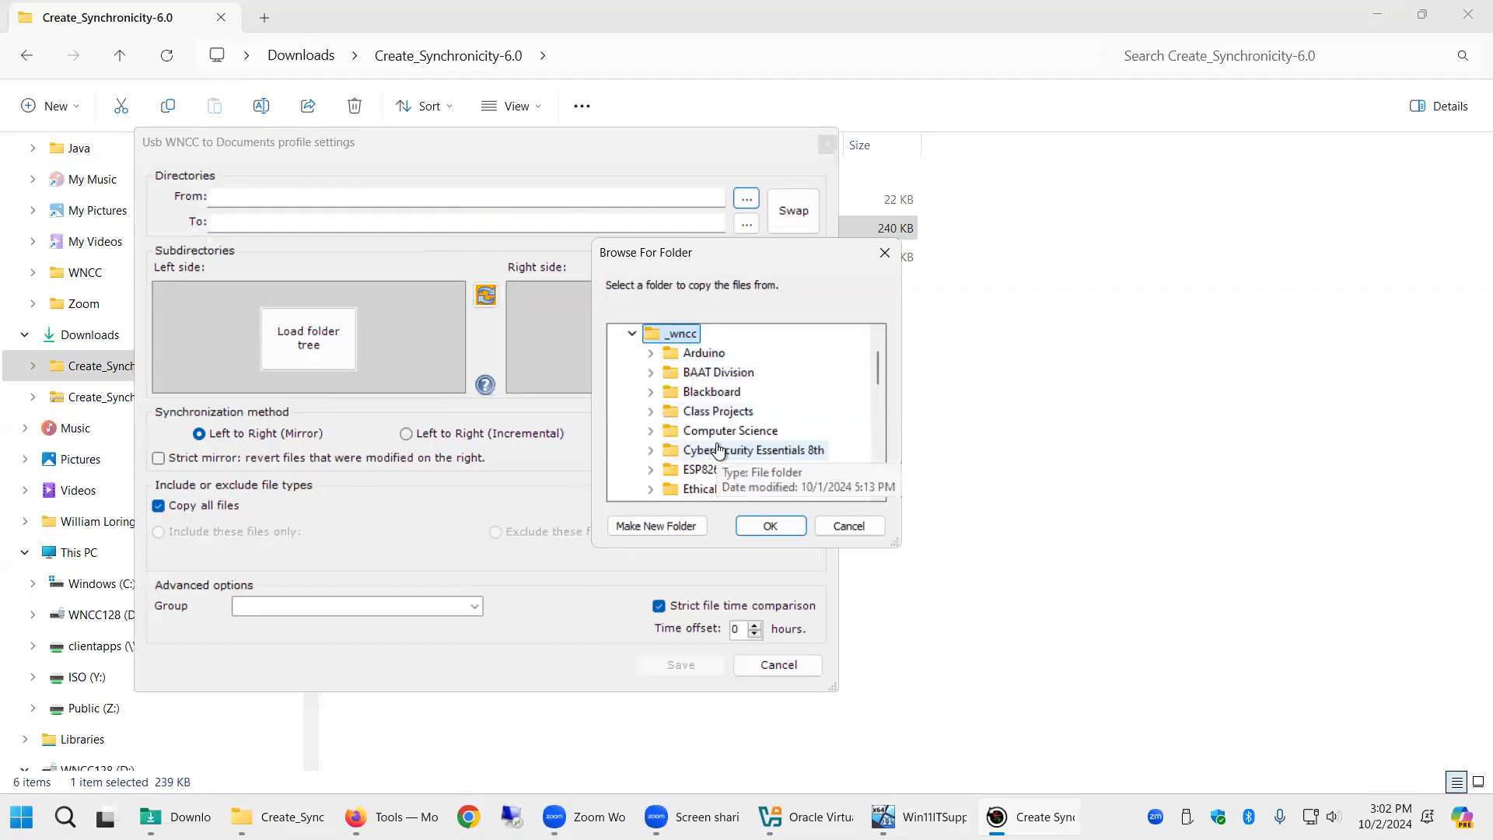
click(766, 526)
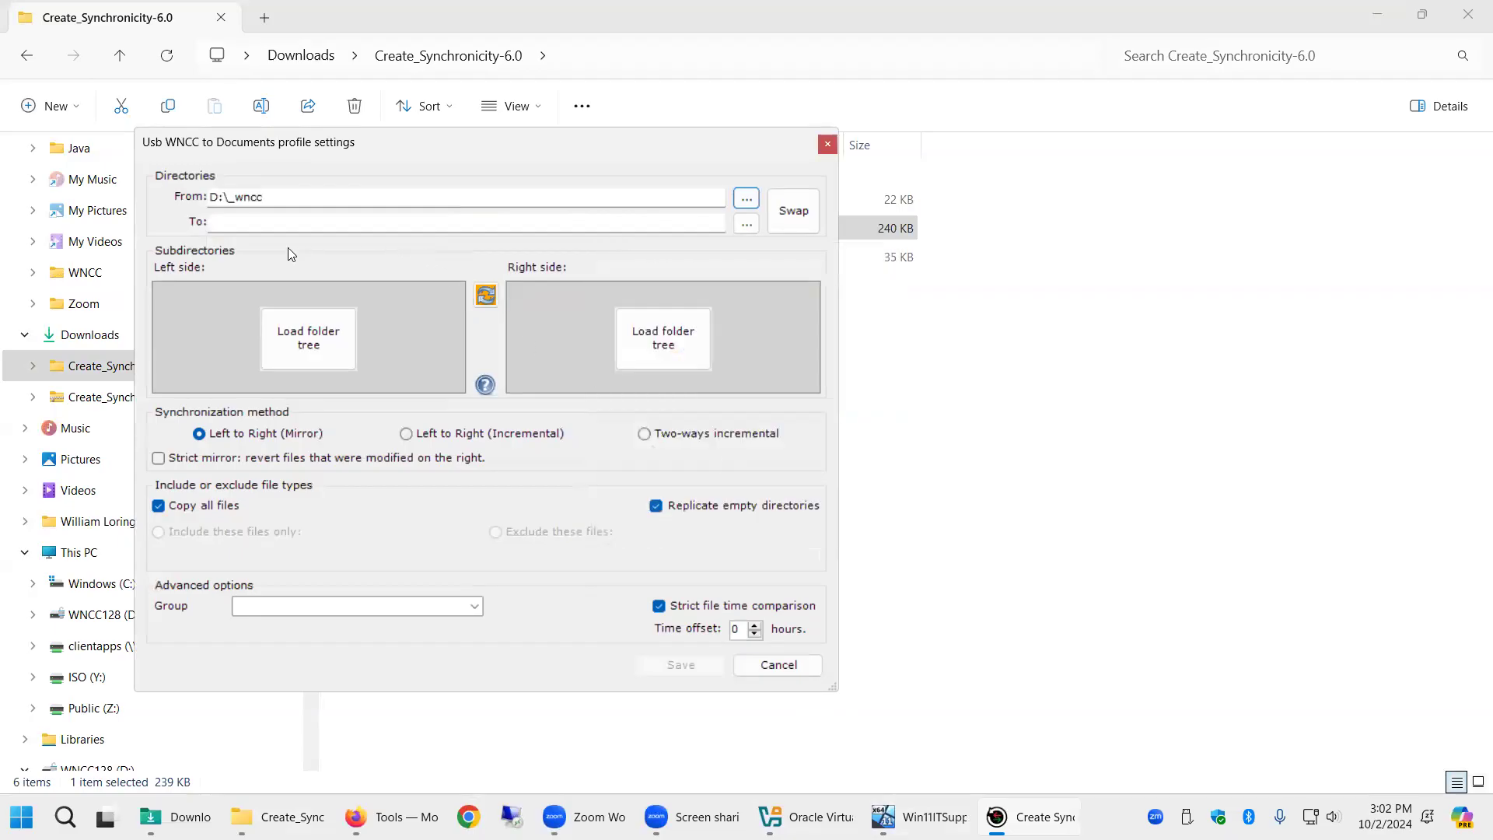
Step: Browse for the destination directory and select the Documents folder of the personal user profile under Users on Windows (C:)
click(274, 224)
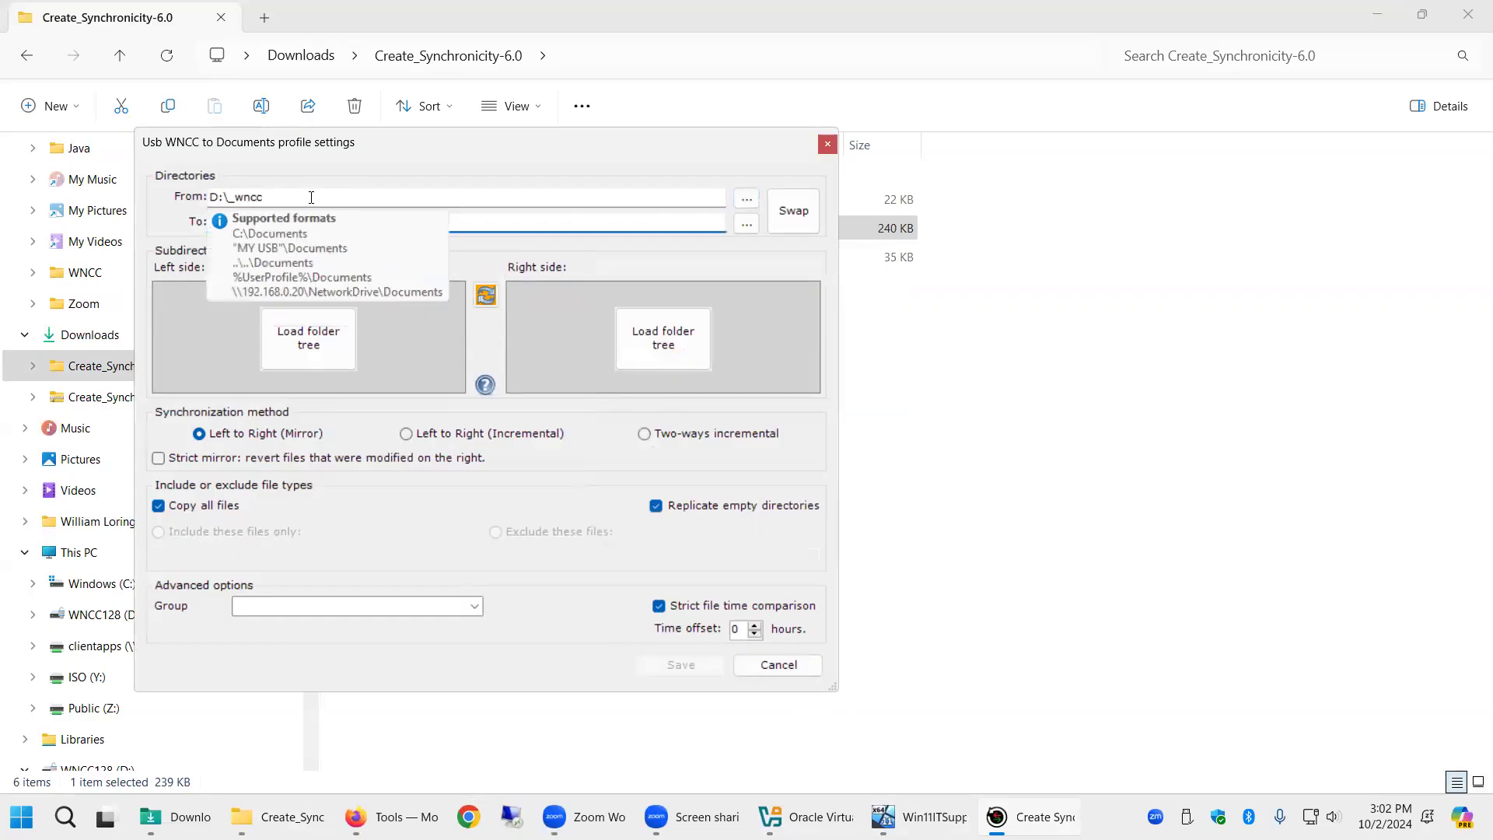
click(746, 224)
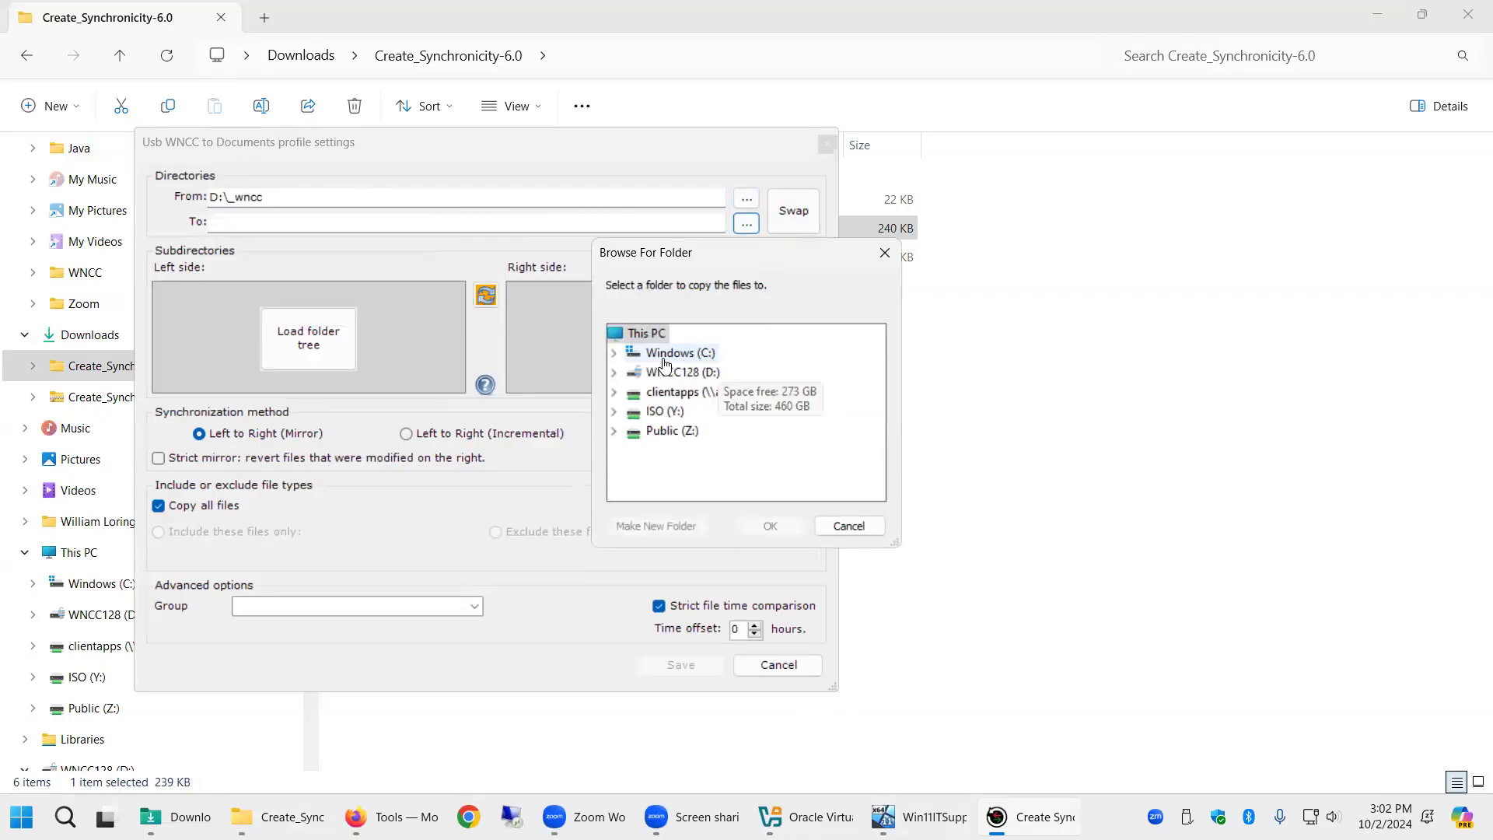
click(614, 353)
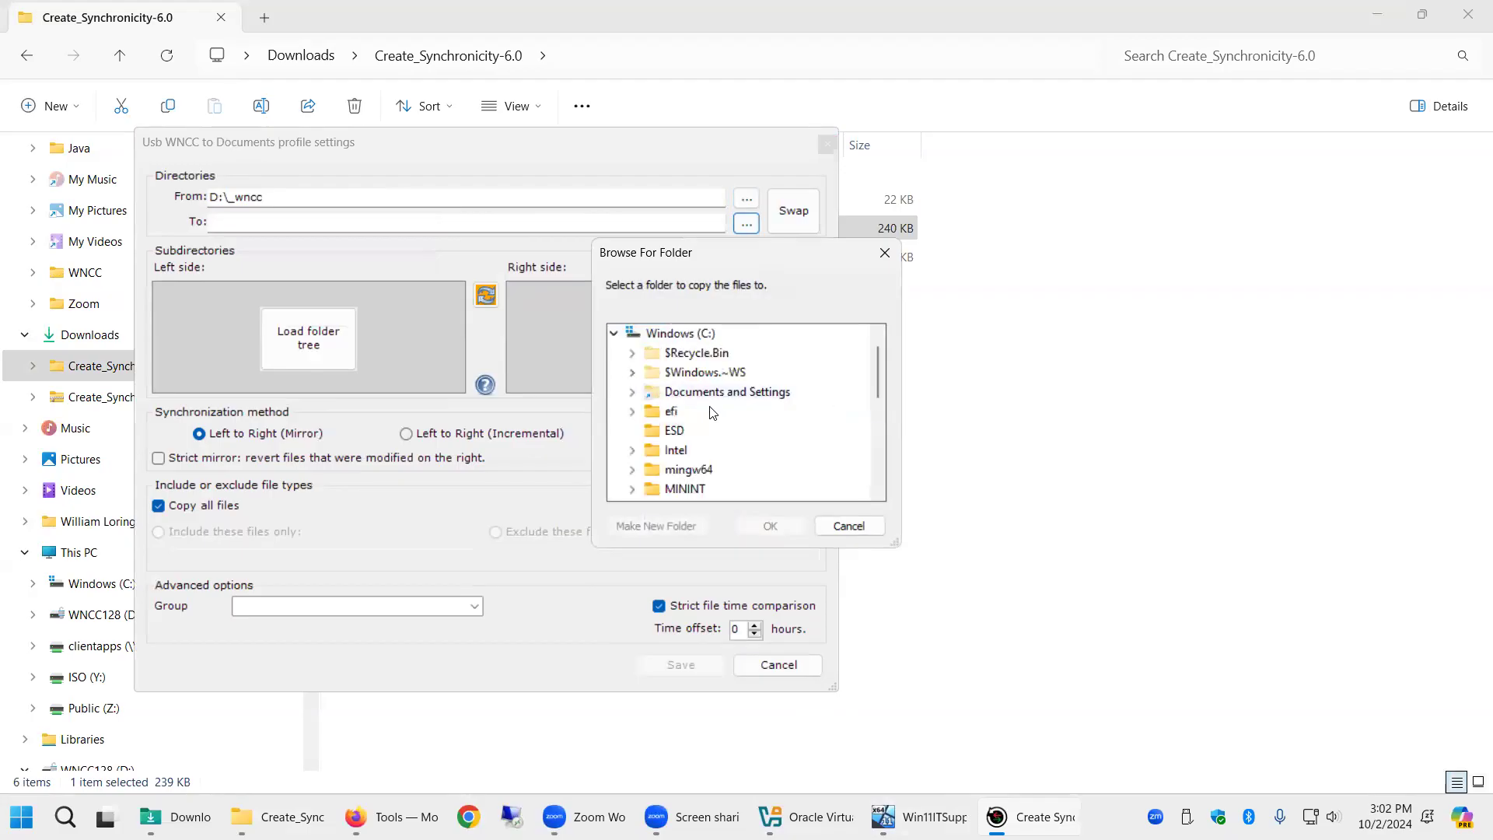
scroll(729, 420, down, 4)
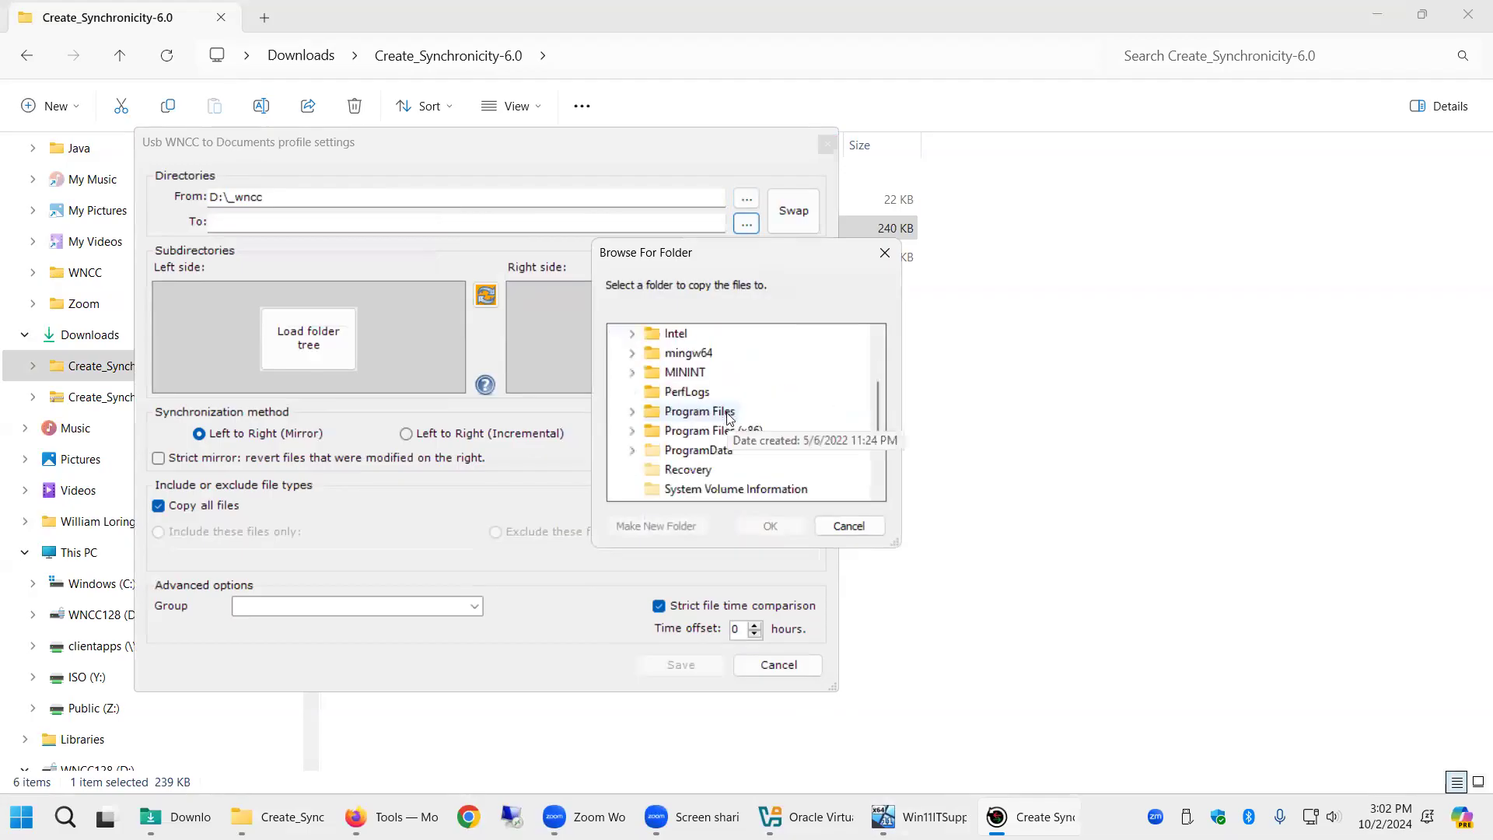
click(634, 412)
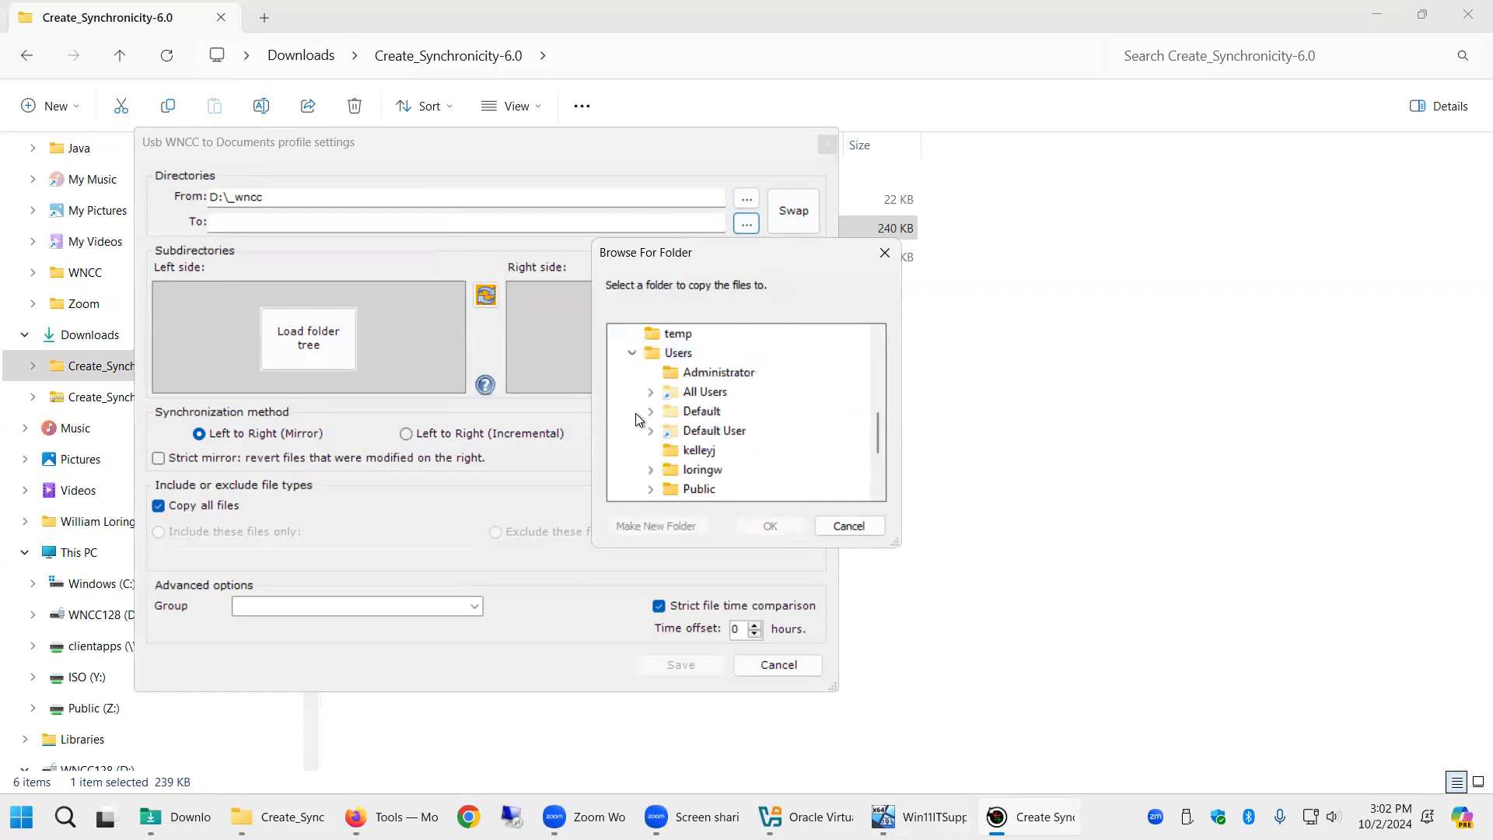
click(650, 469)
scroll(788, 449, down, 3)
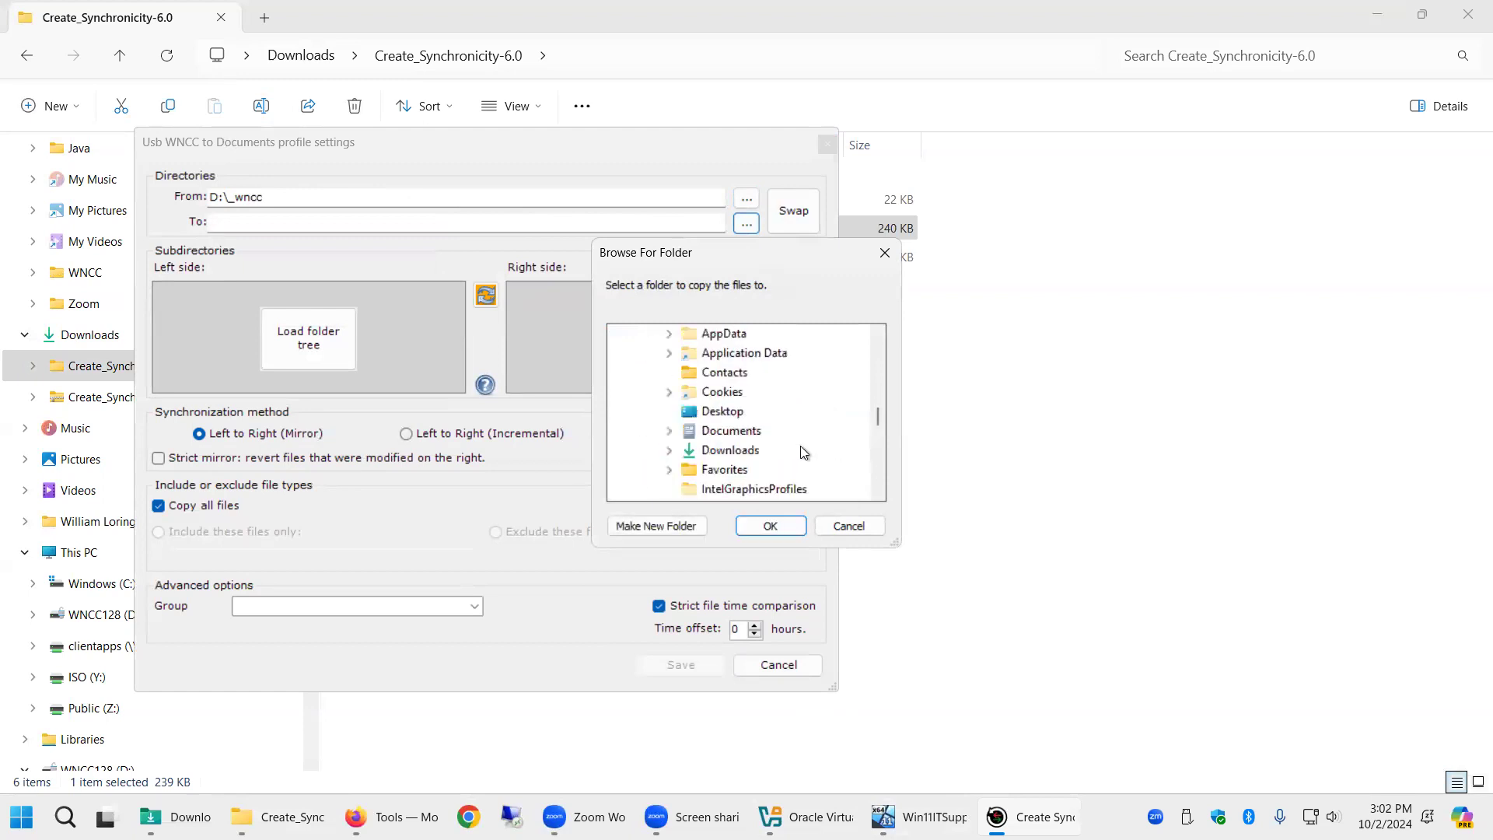
click(734, 431)
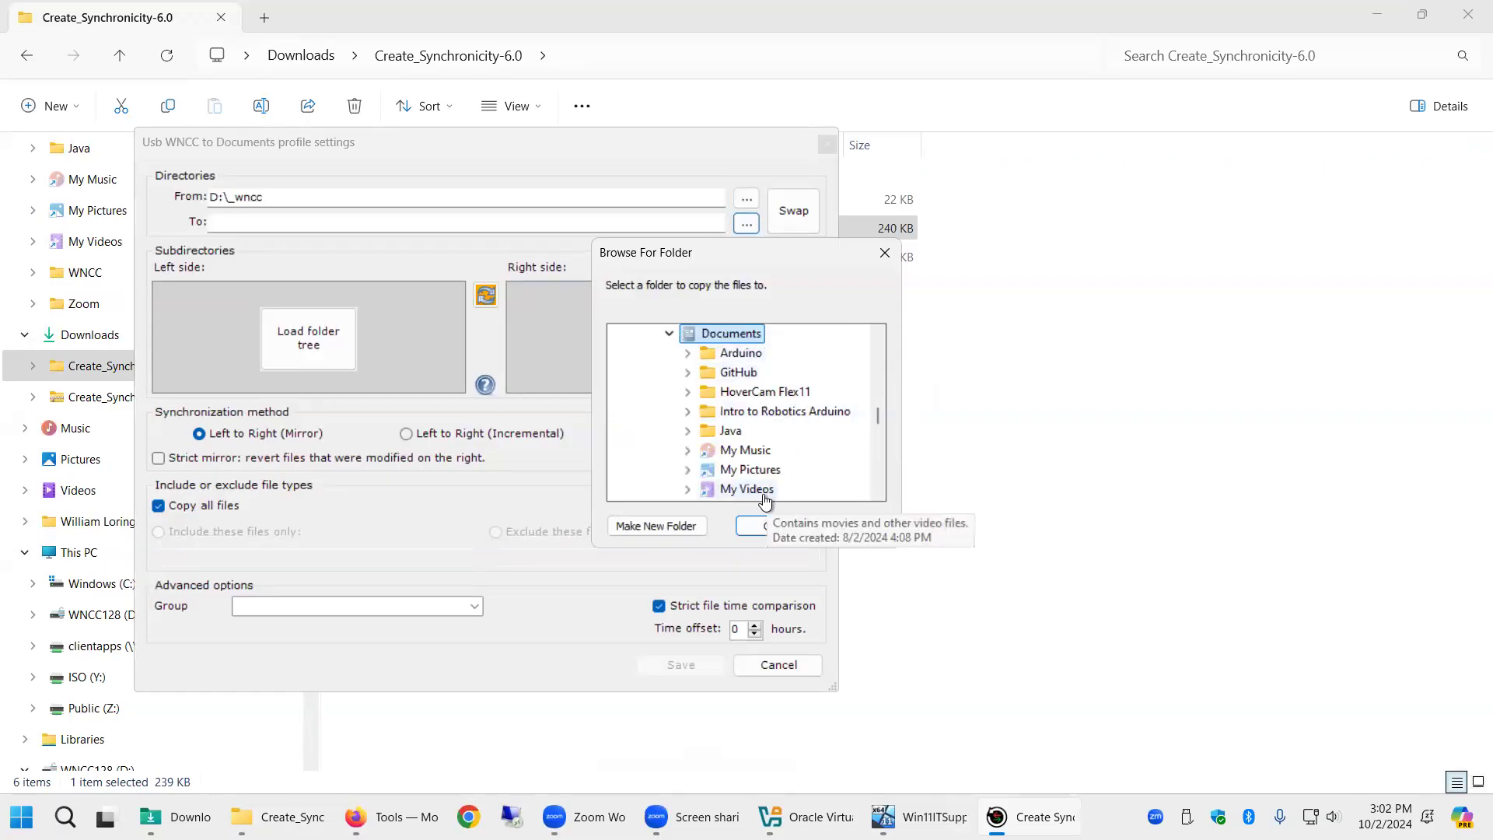
Step: Make a new folder named _WNCC inside Documents and set it as the profile's destination directory
click(668, 524)
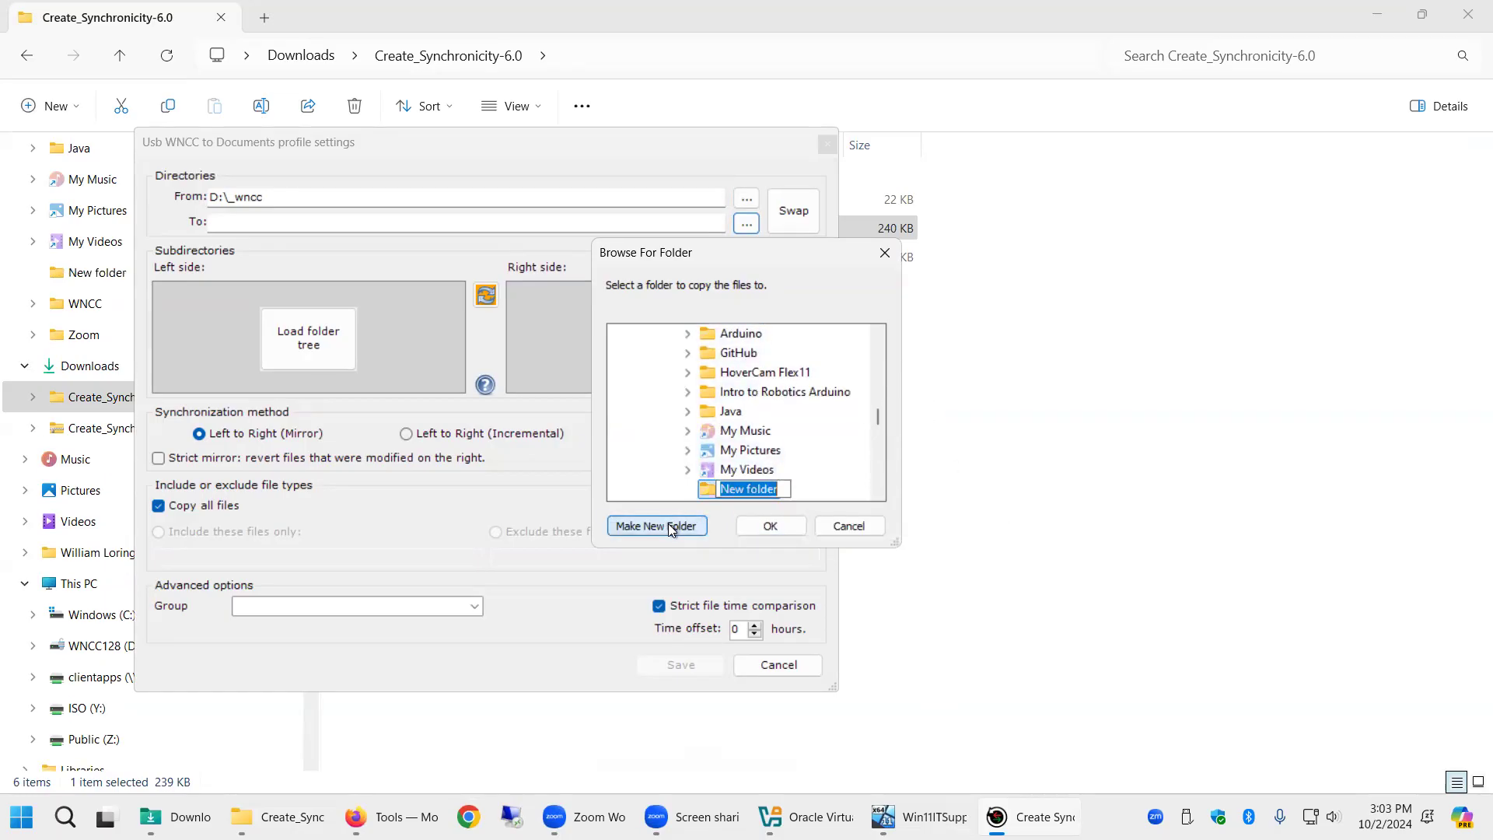
text(_)
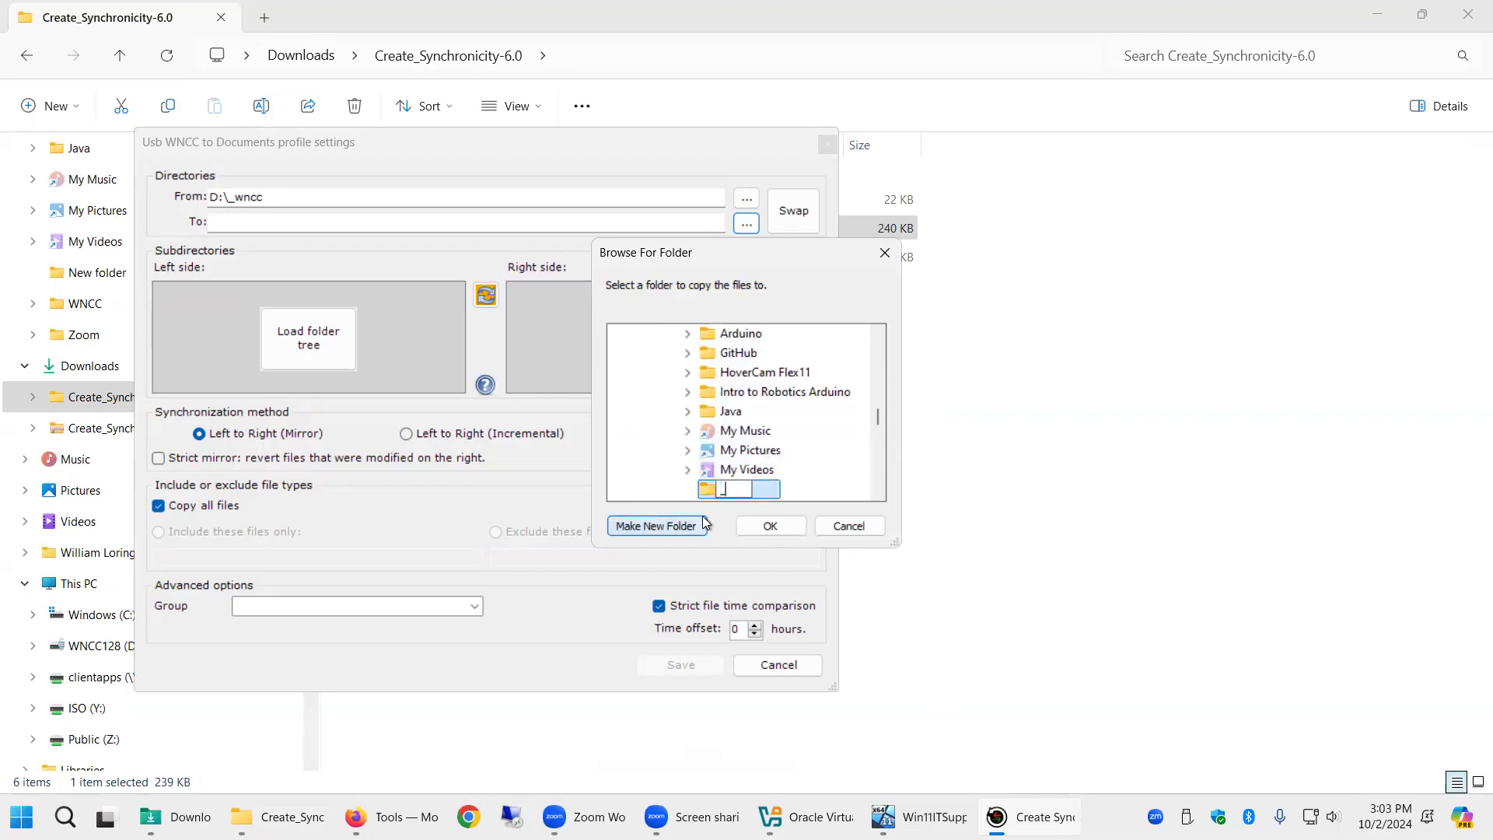
text(WNCC)
key(Return)
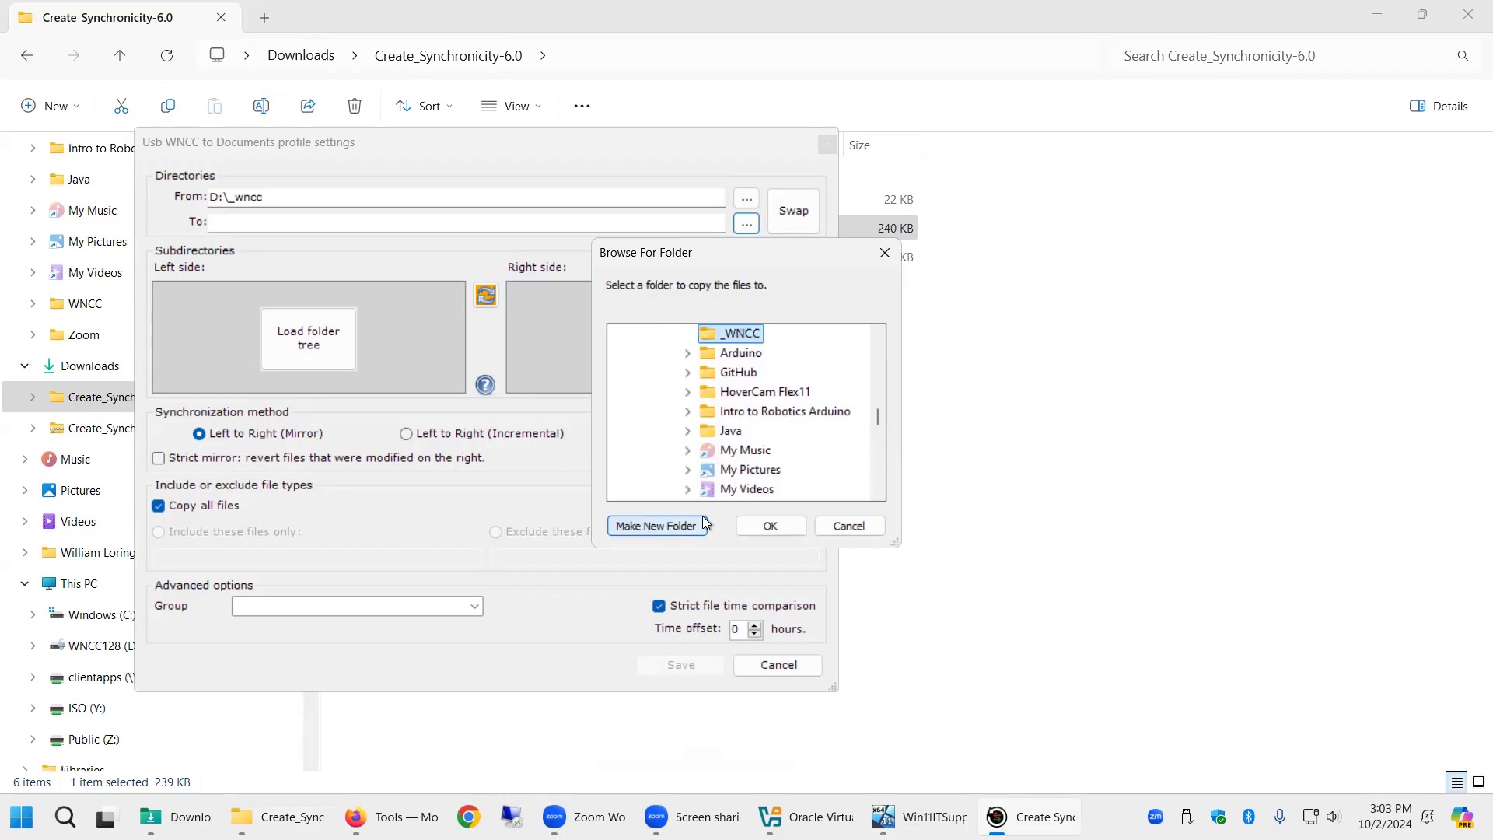
scroll(776, 370, up, 2)
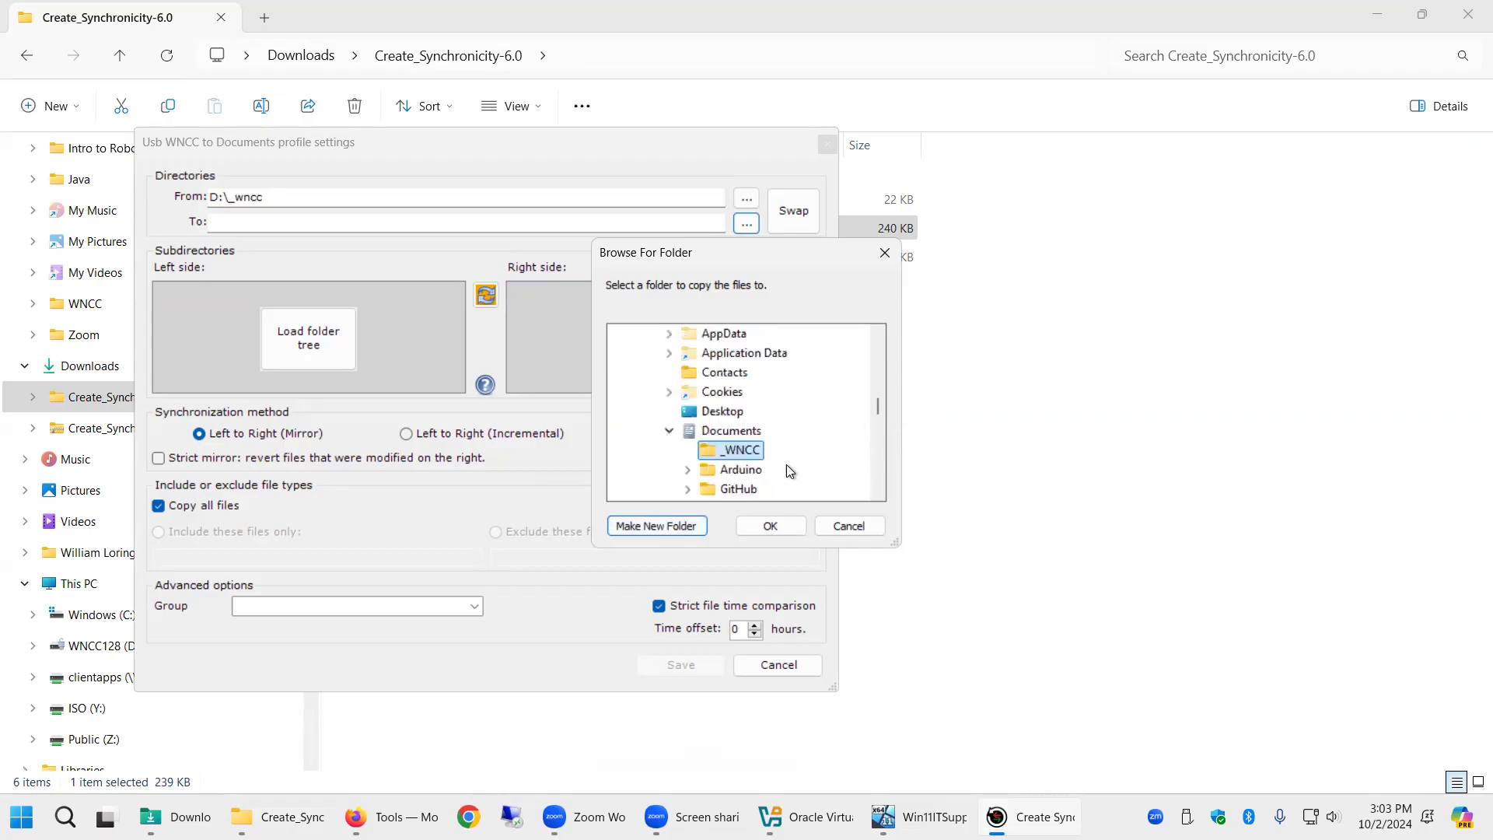
click(770, 528)
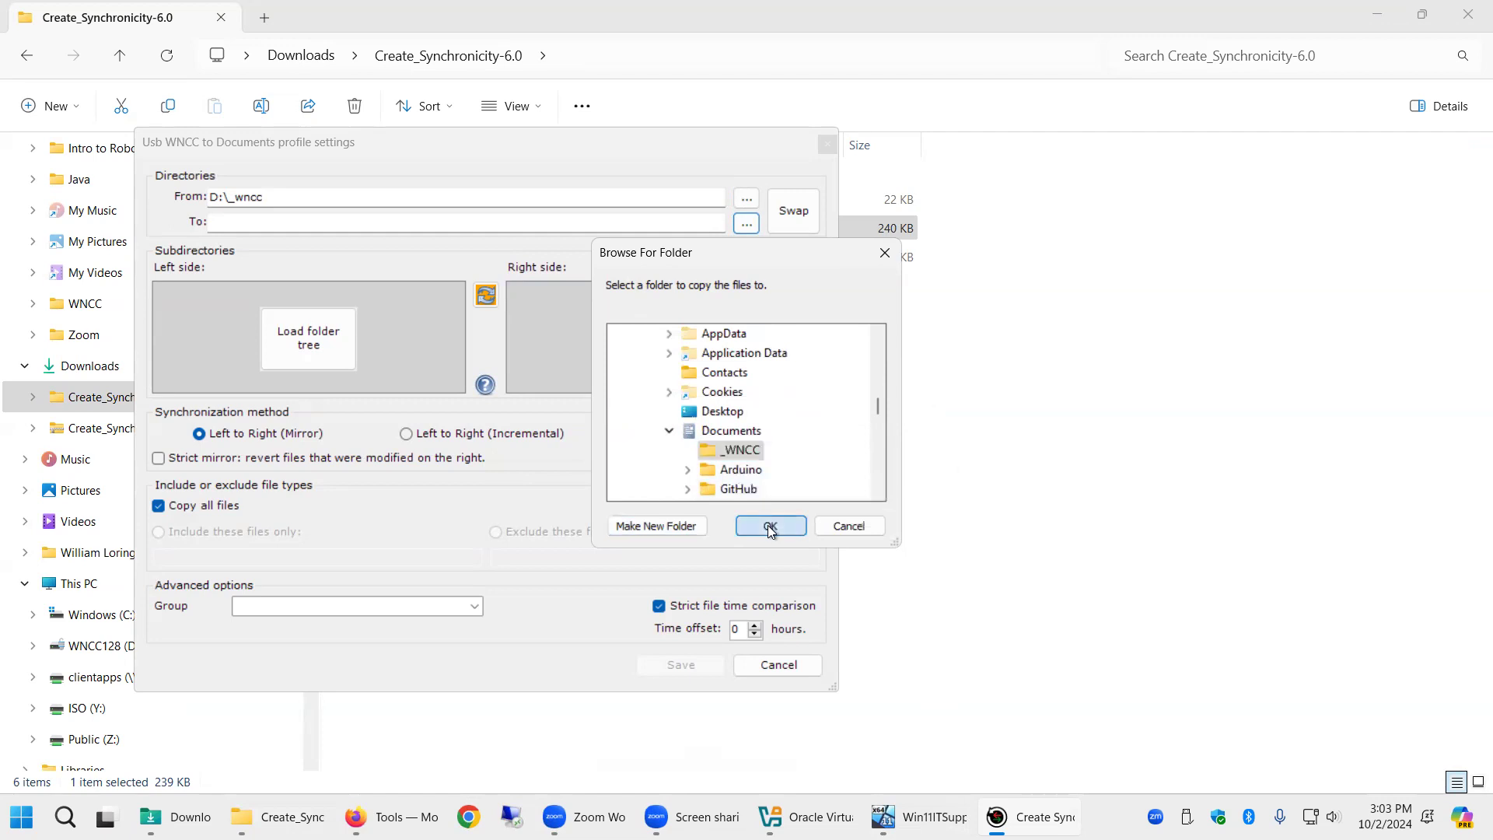
click(282, 195)
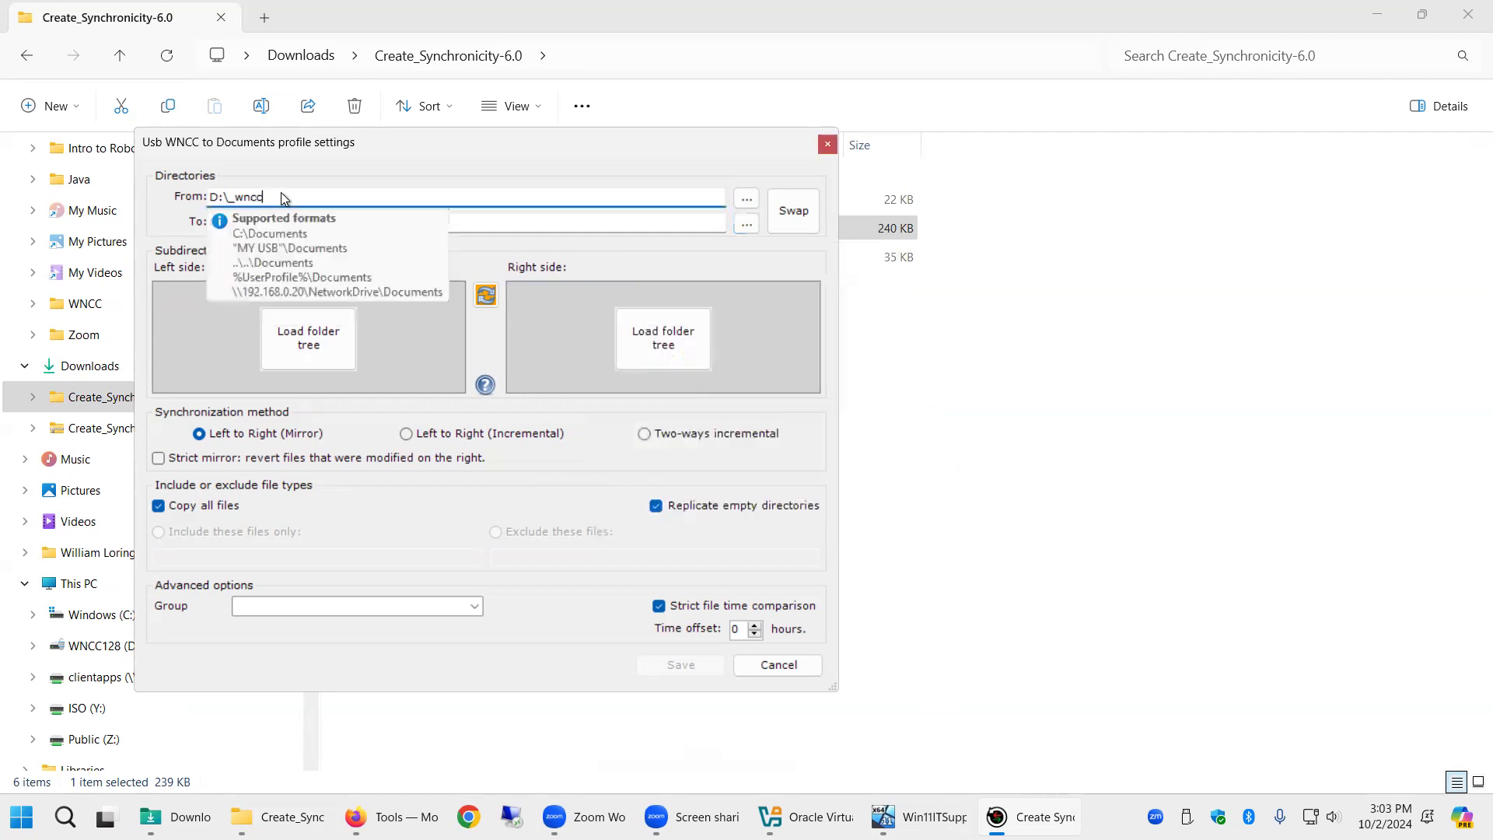
Step: Check the profile's source and destination paths, and load both folder trees with the D:\_wncc subfolders expanded
click(474, 223)
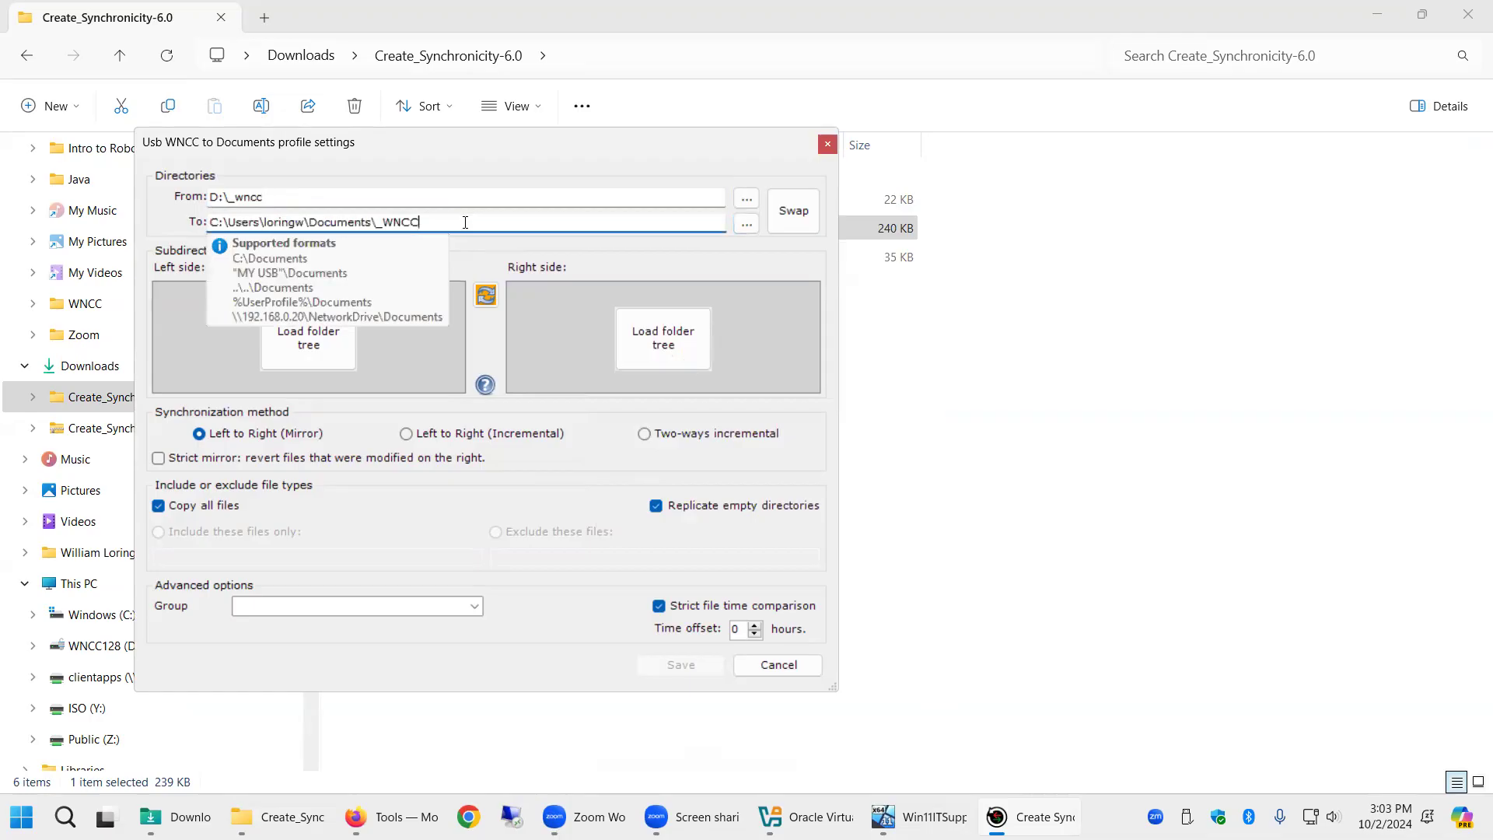
click(282, 198)
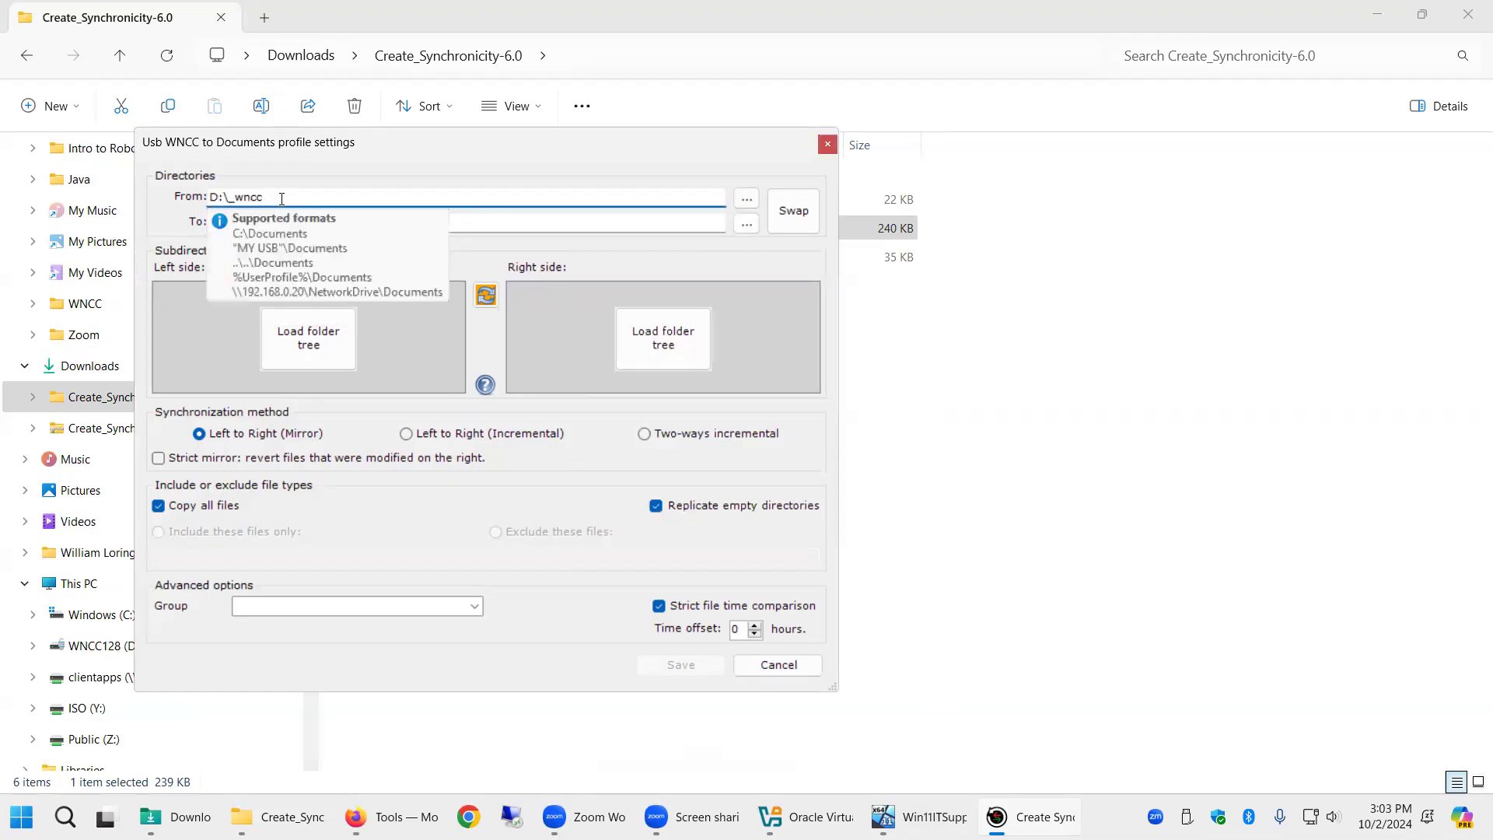
click(447, 220)
text(C:\Users\loringw\Documents\_WNCC)
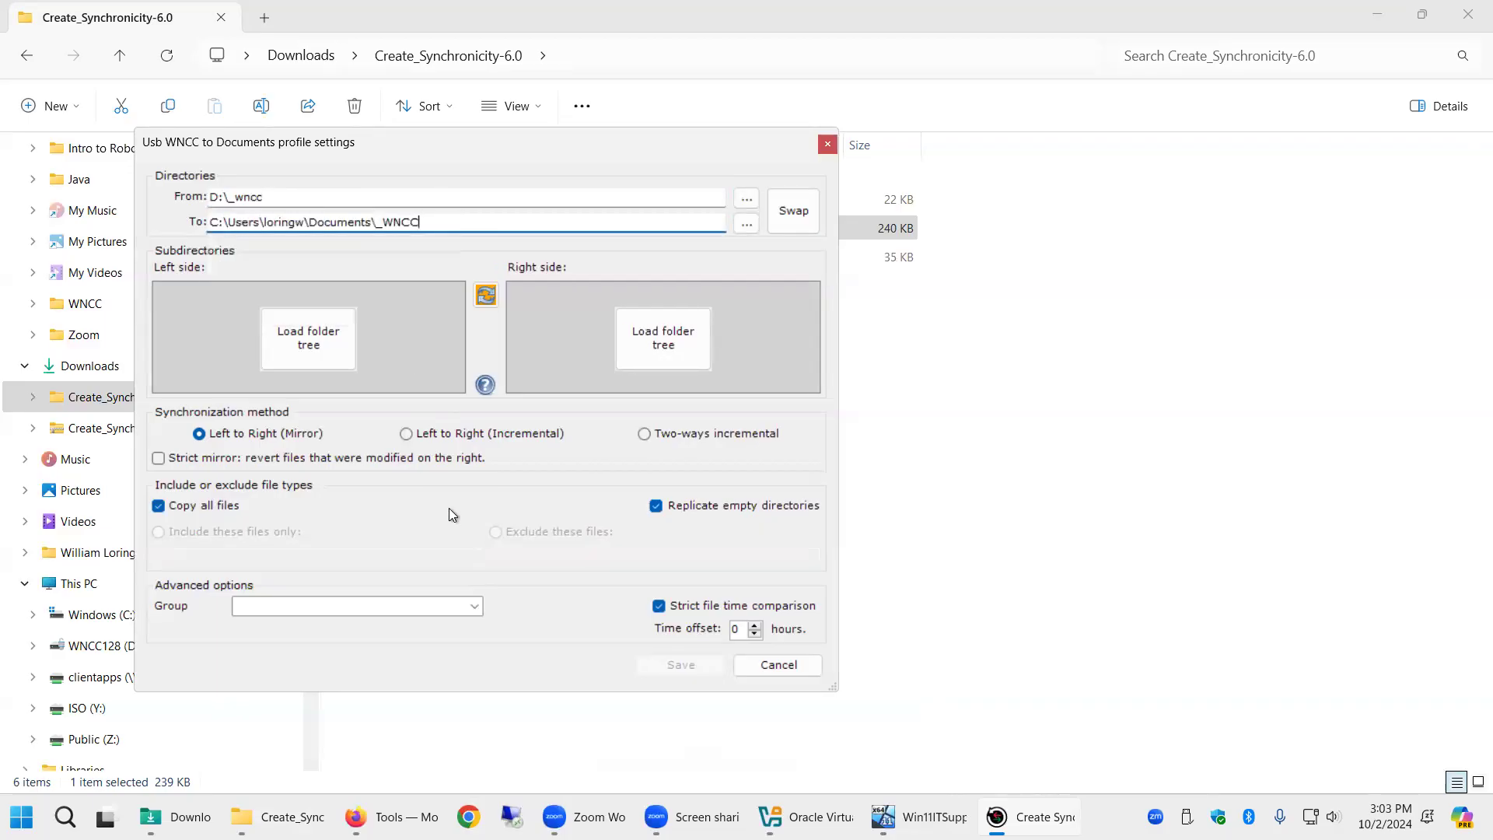
click(316, 329)
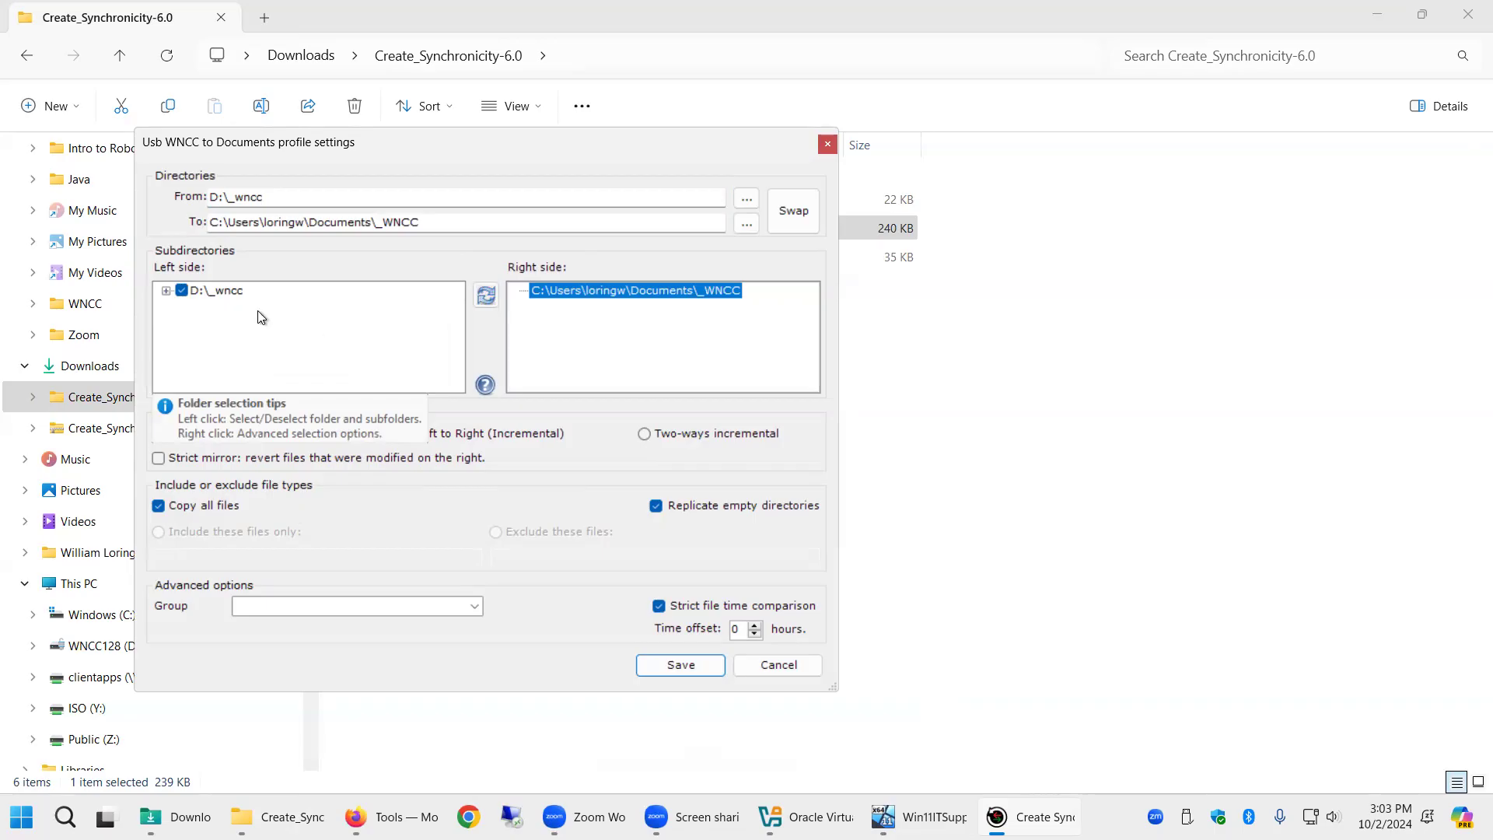
click(166, 290)
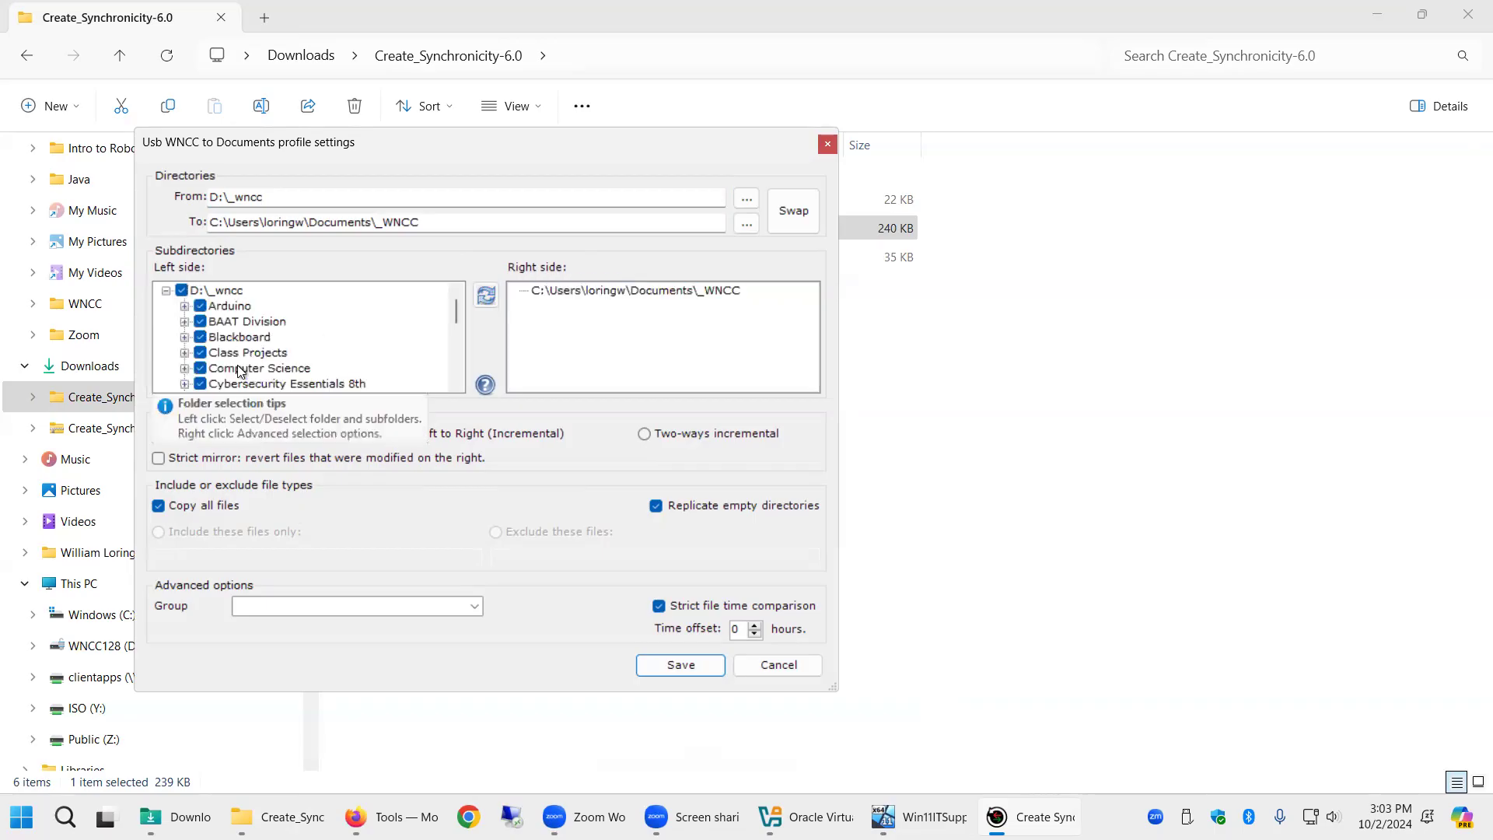
click(731, 291)
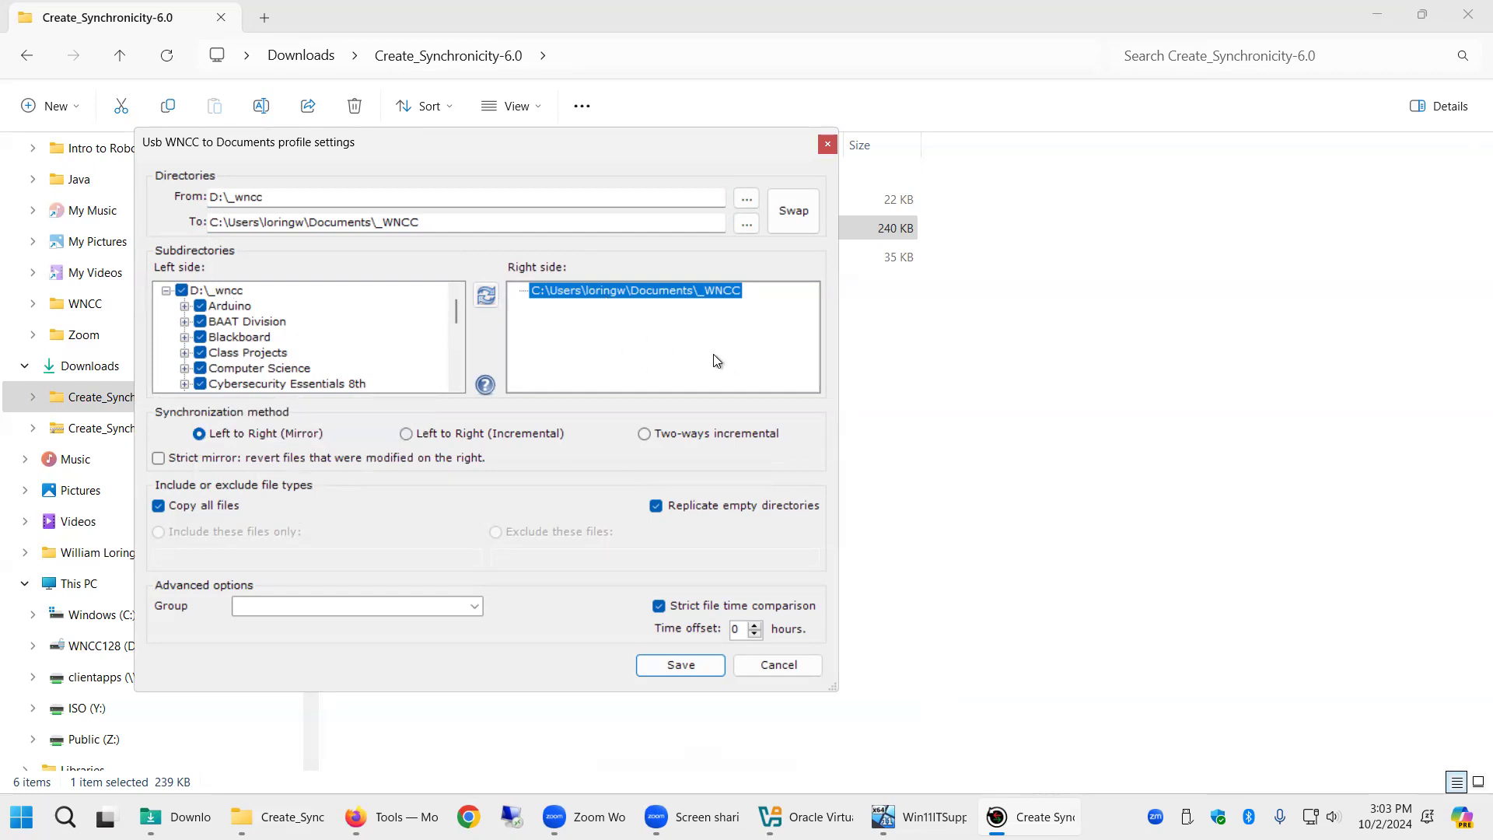
Step: Enable strict mirror for the Left to Right (Mirror) method and save the profile settings
click(159, 459)
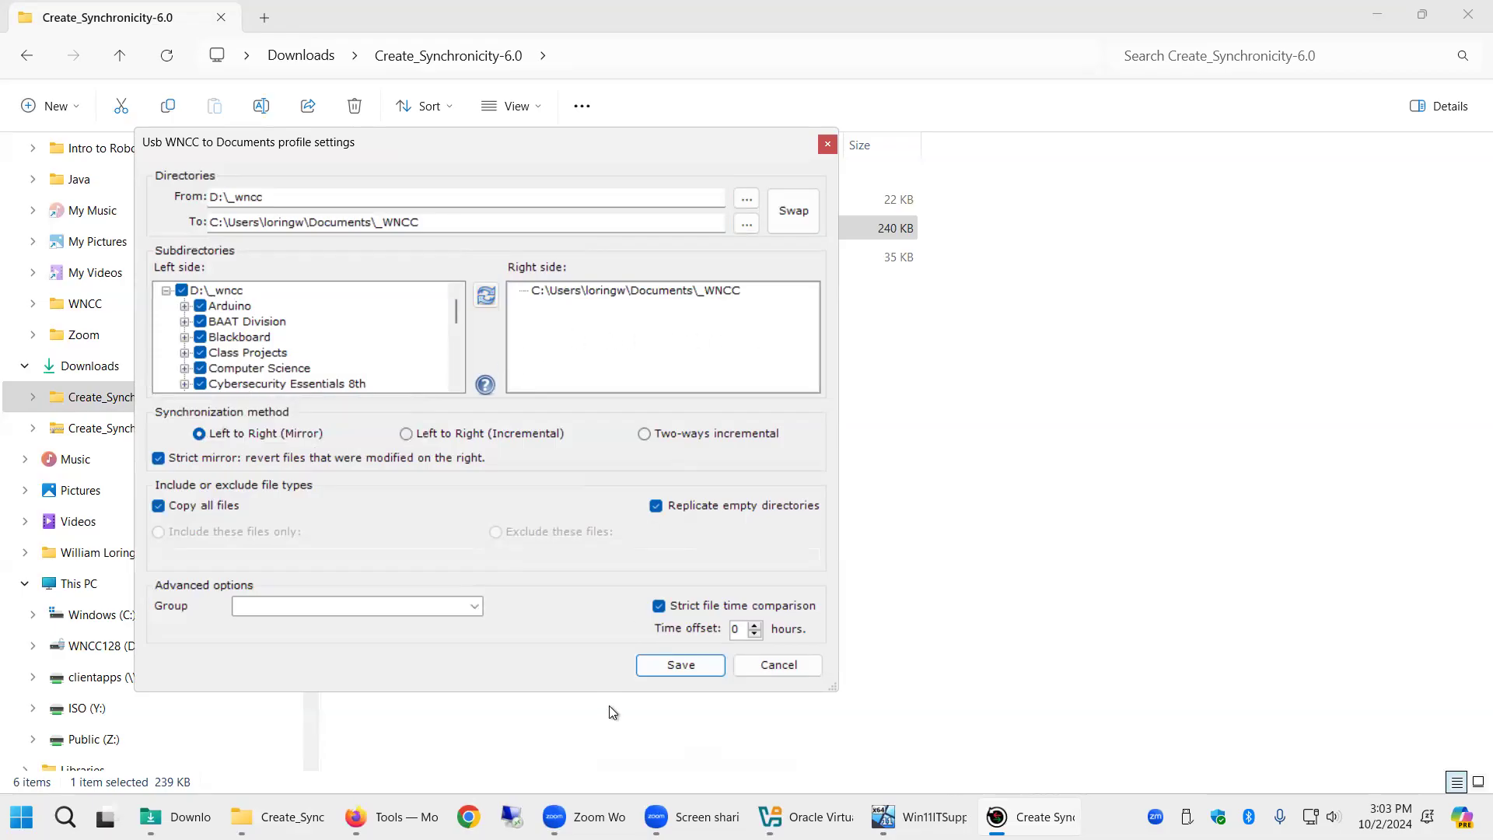
click(680, 666)
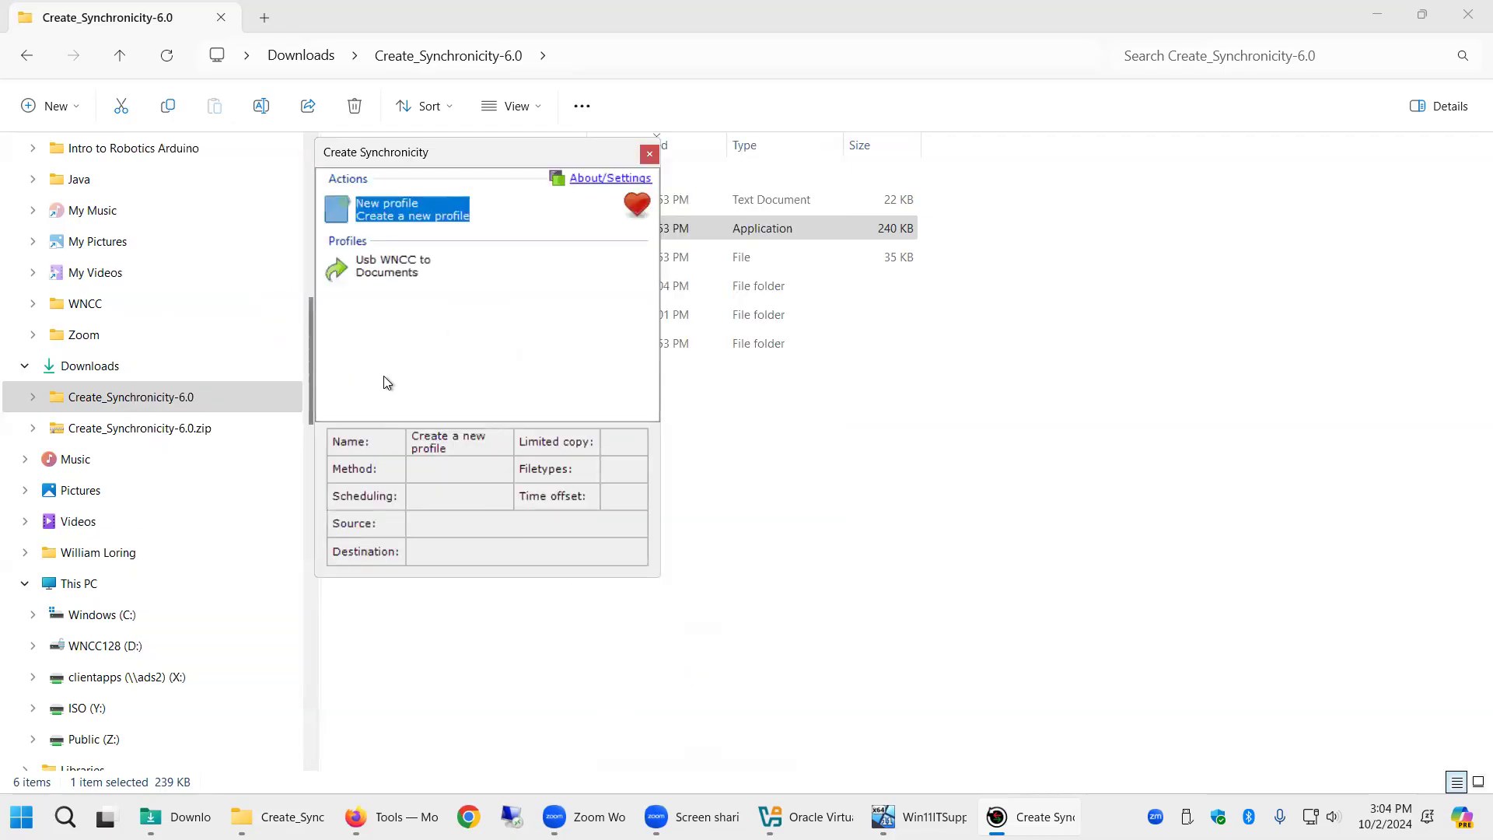
Step: Start synchronizing the "Usb WNCC to Documents" profile, cancel the run and close the synchronization program
right_click(389, 277)
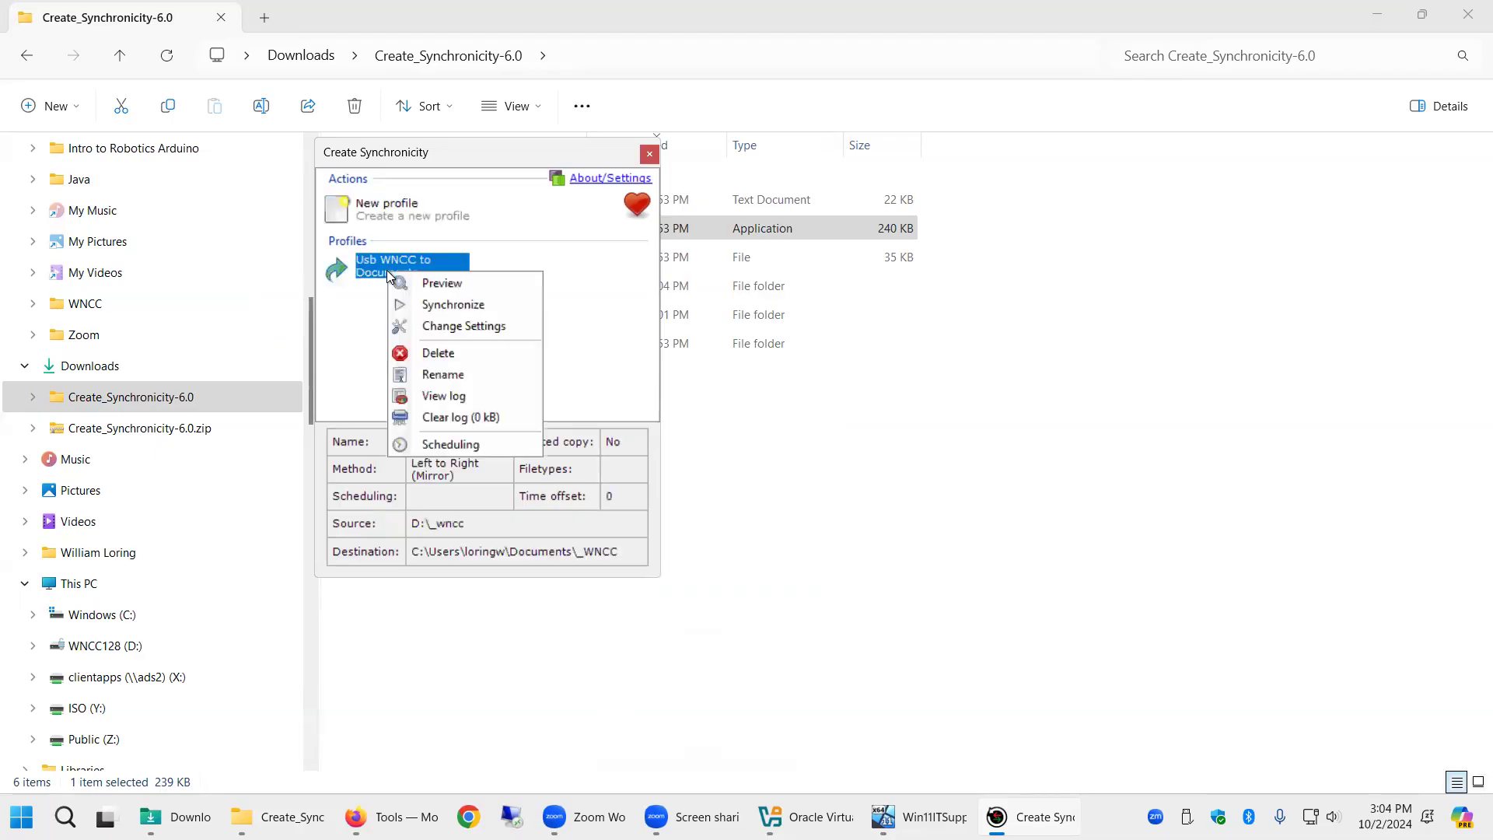
click(458, 305)
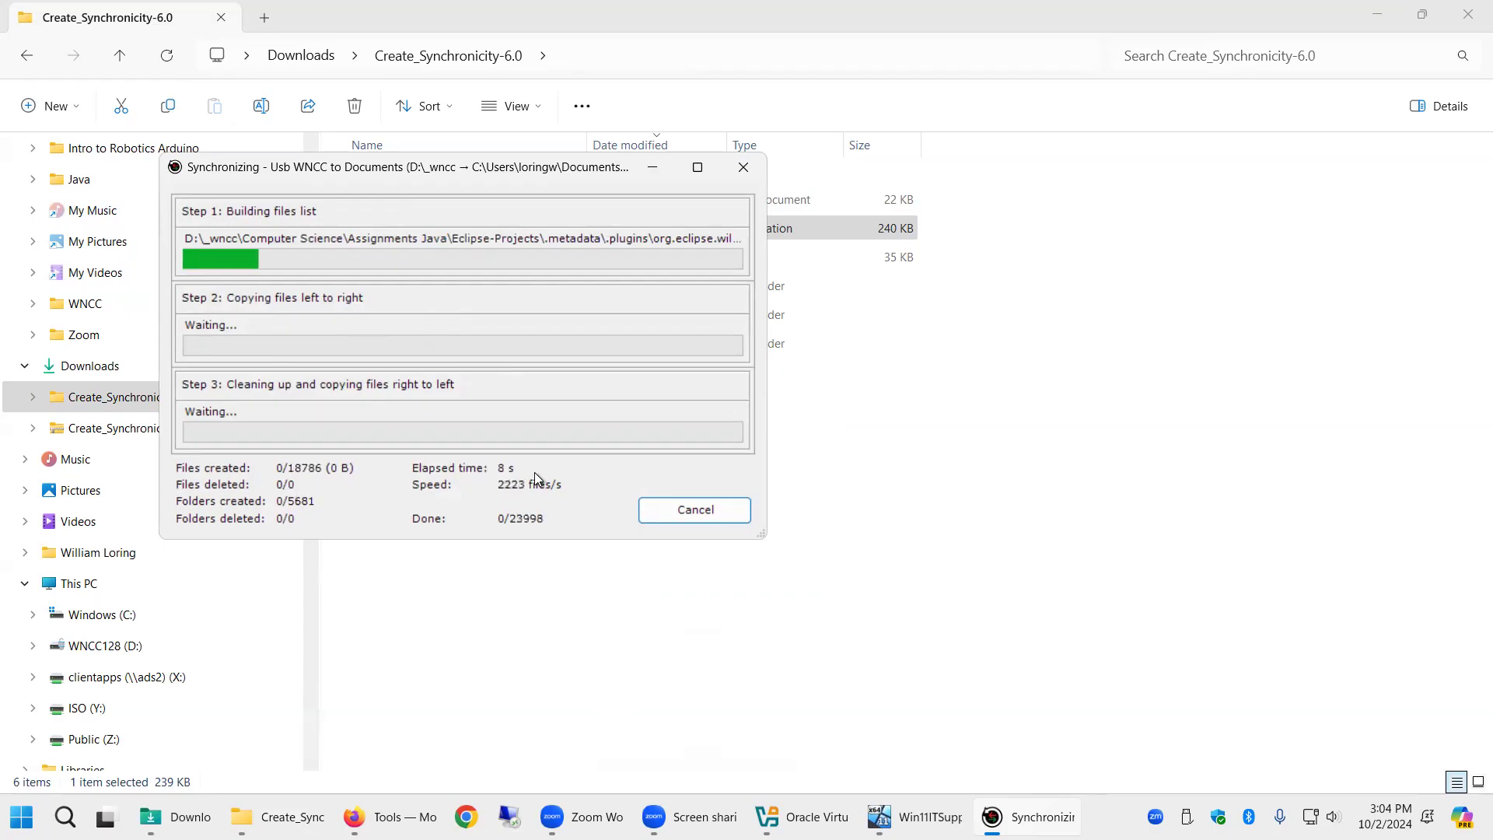
click(685, 511)
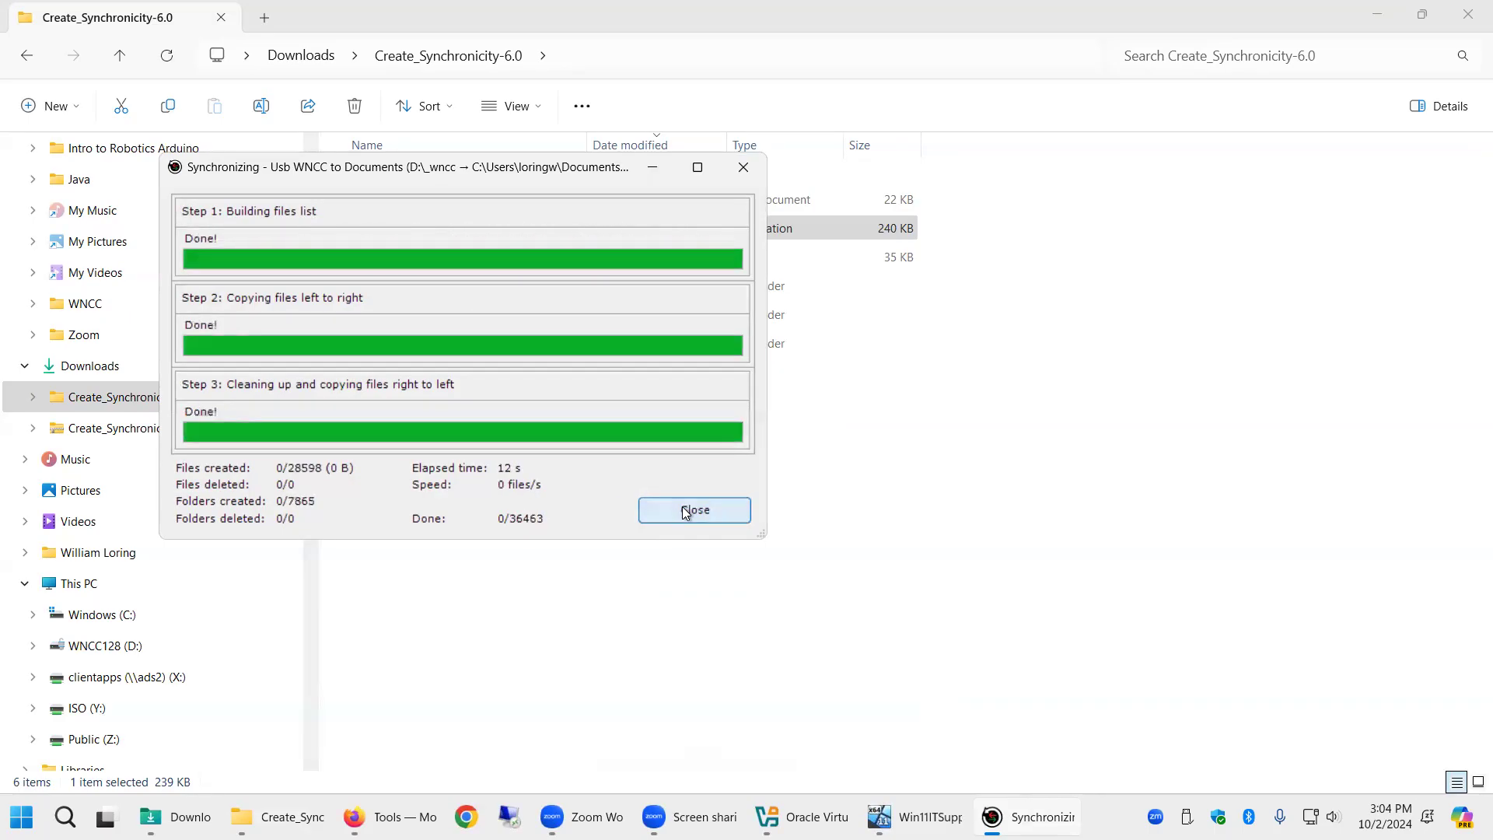
click(685, 510)
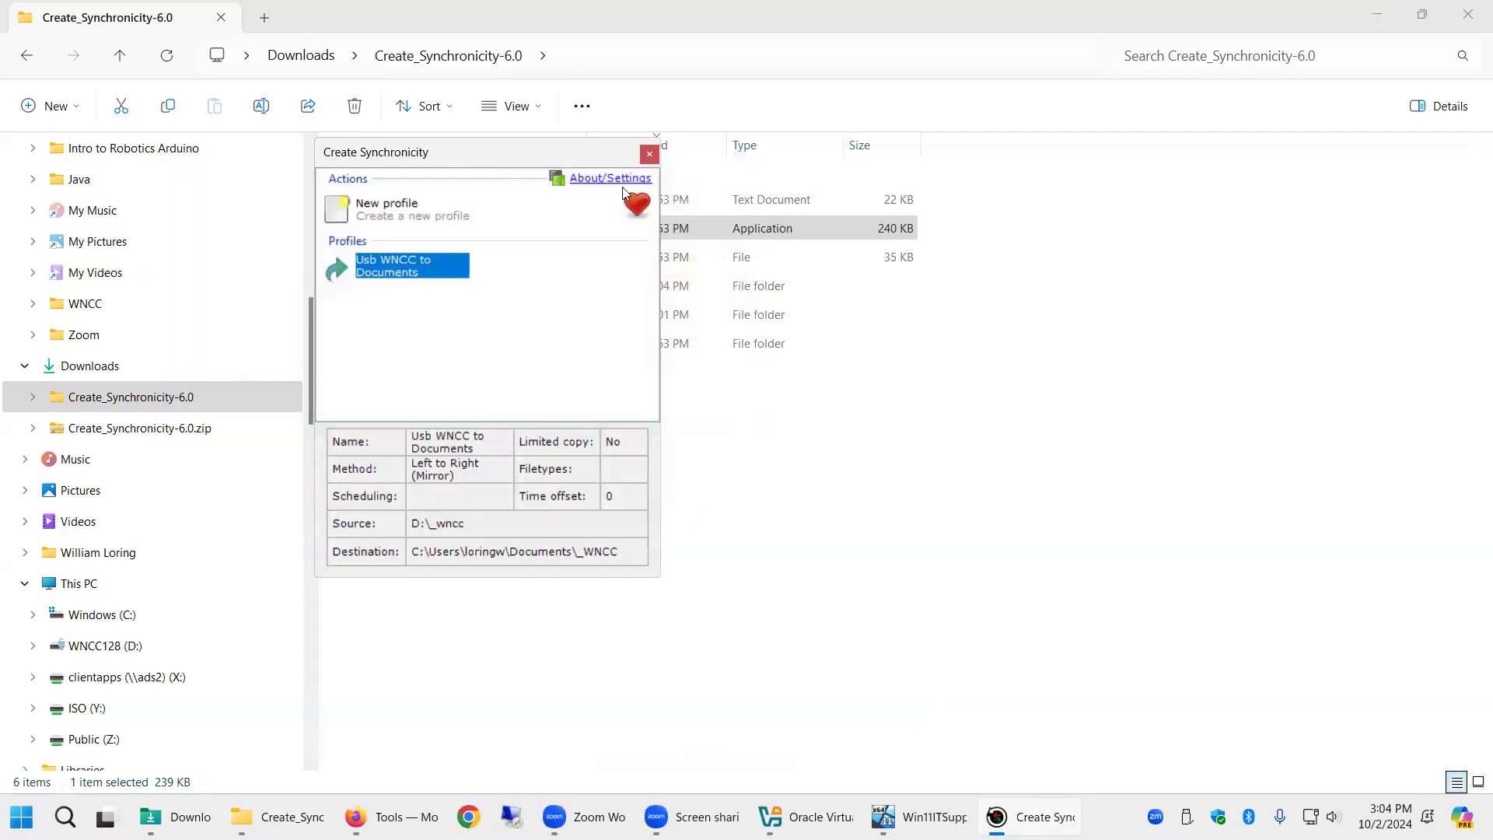
click(650, 154)
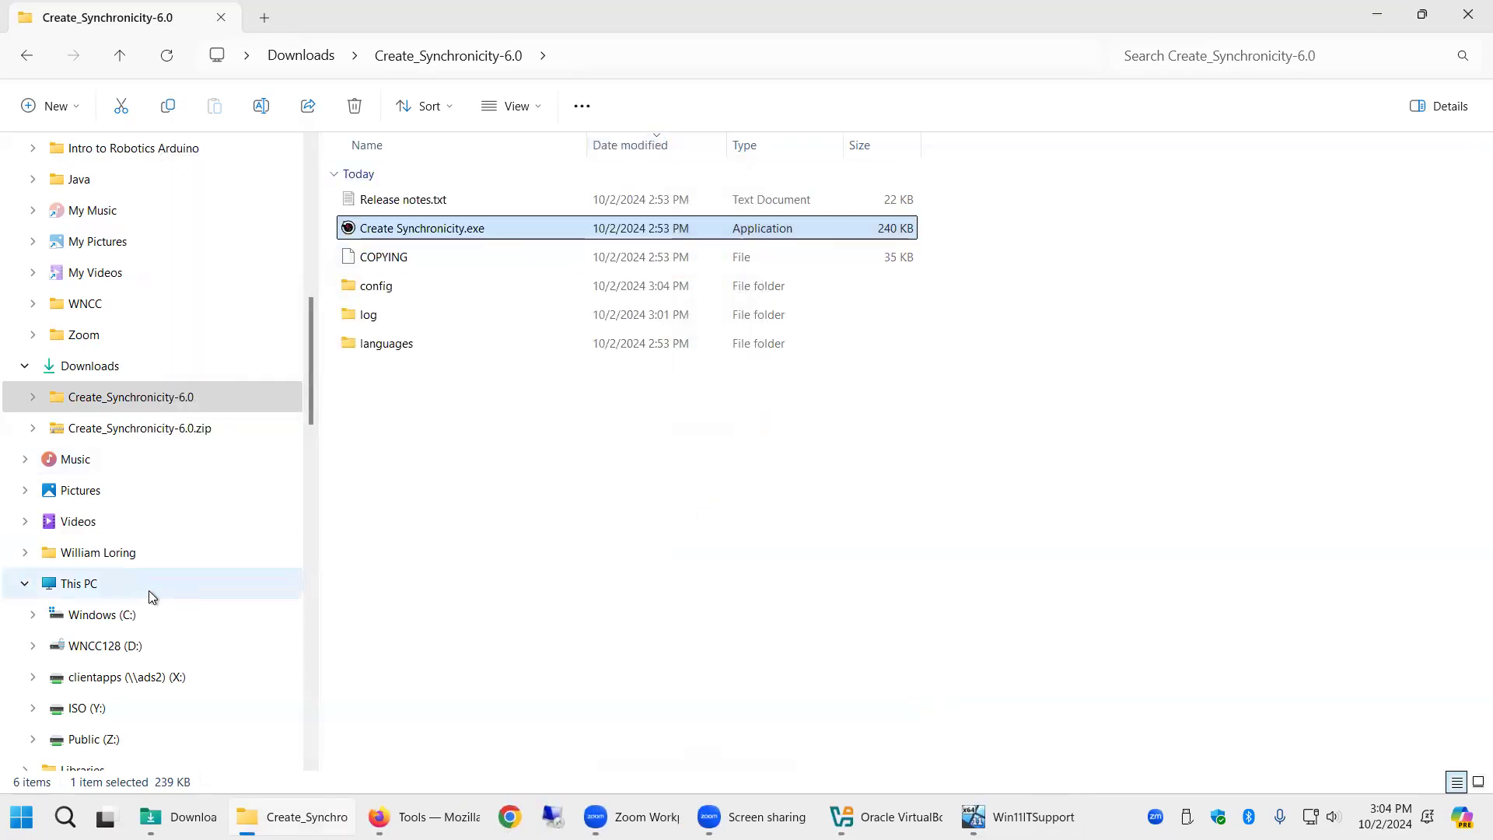
Step: Open the WNCC128 (D:) drive in the file manager and select the source folder _wncc
scroll(177, 589, down, 1)
scroll(174, 585, down, 1)
click(101, 462)
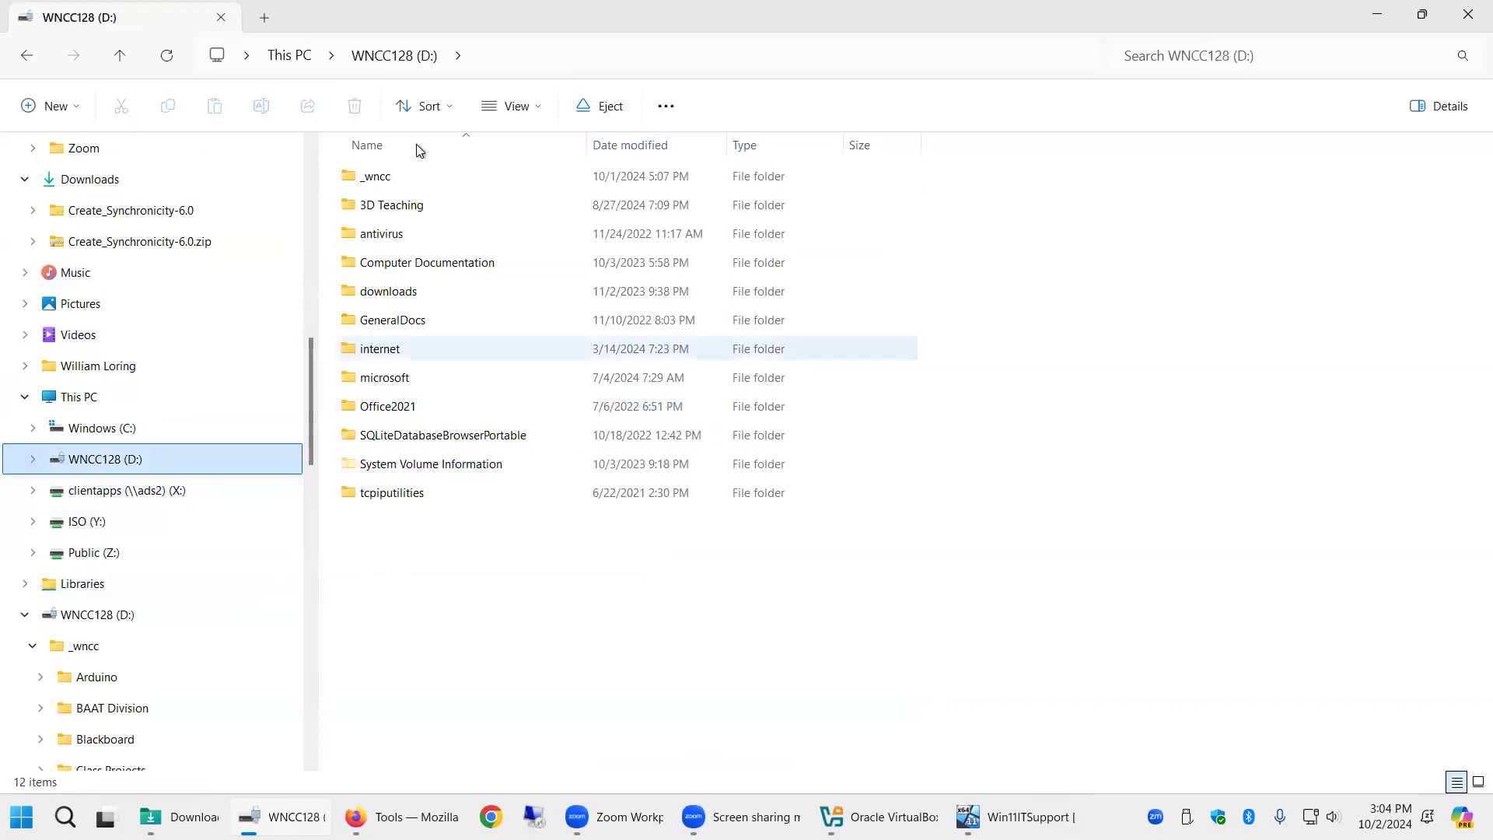
click(412, 175)
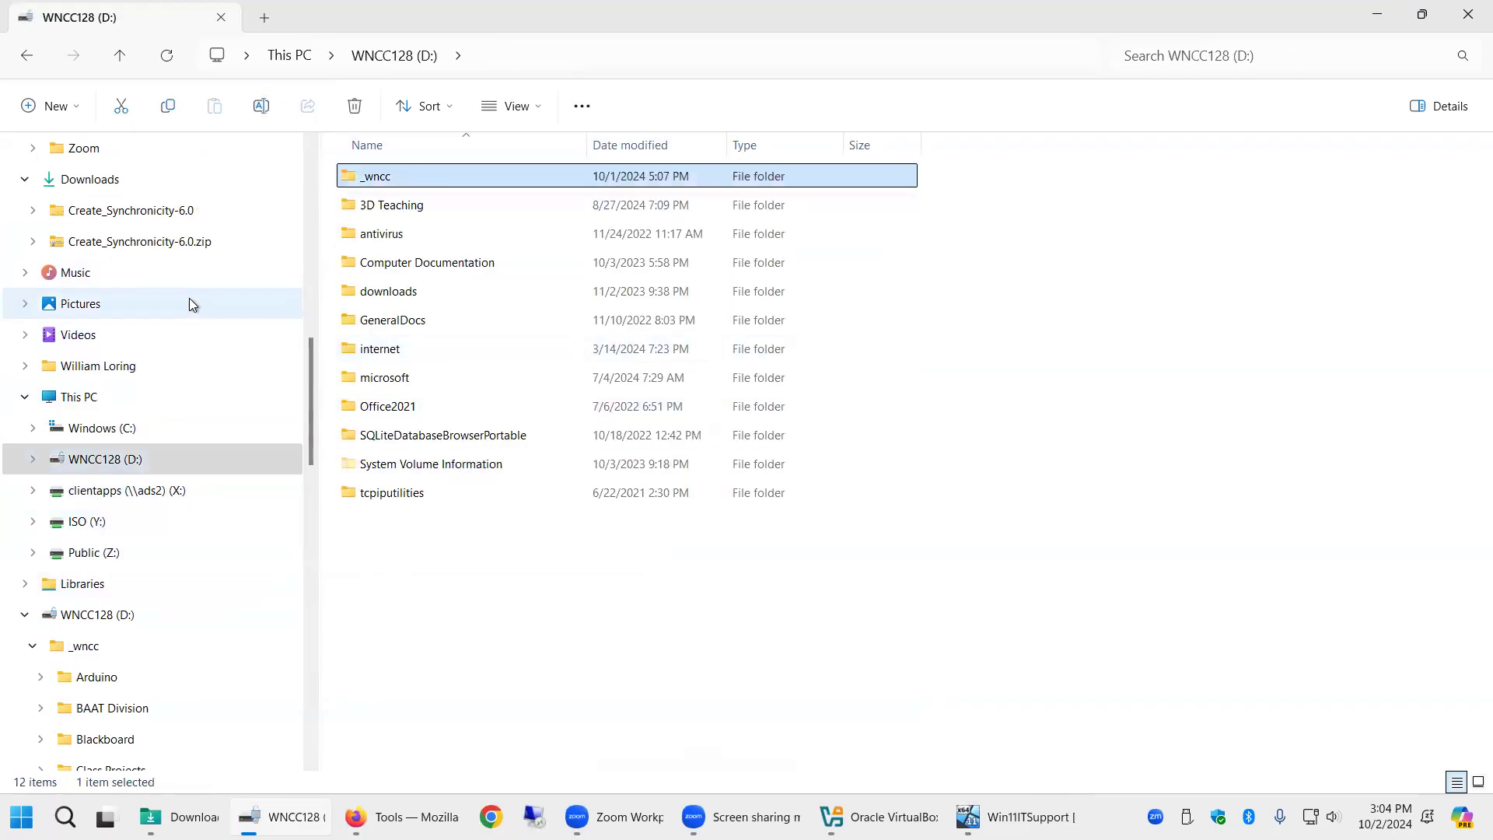
Step: Examine the contents of the destination folder _WNCC inside Documents
scroll(189, 299, up, 5)
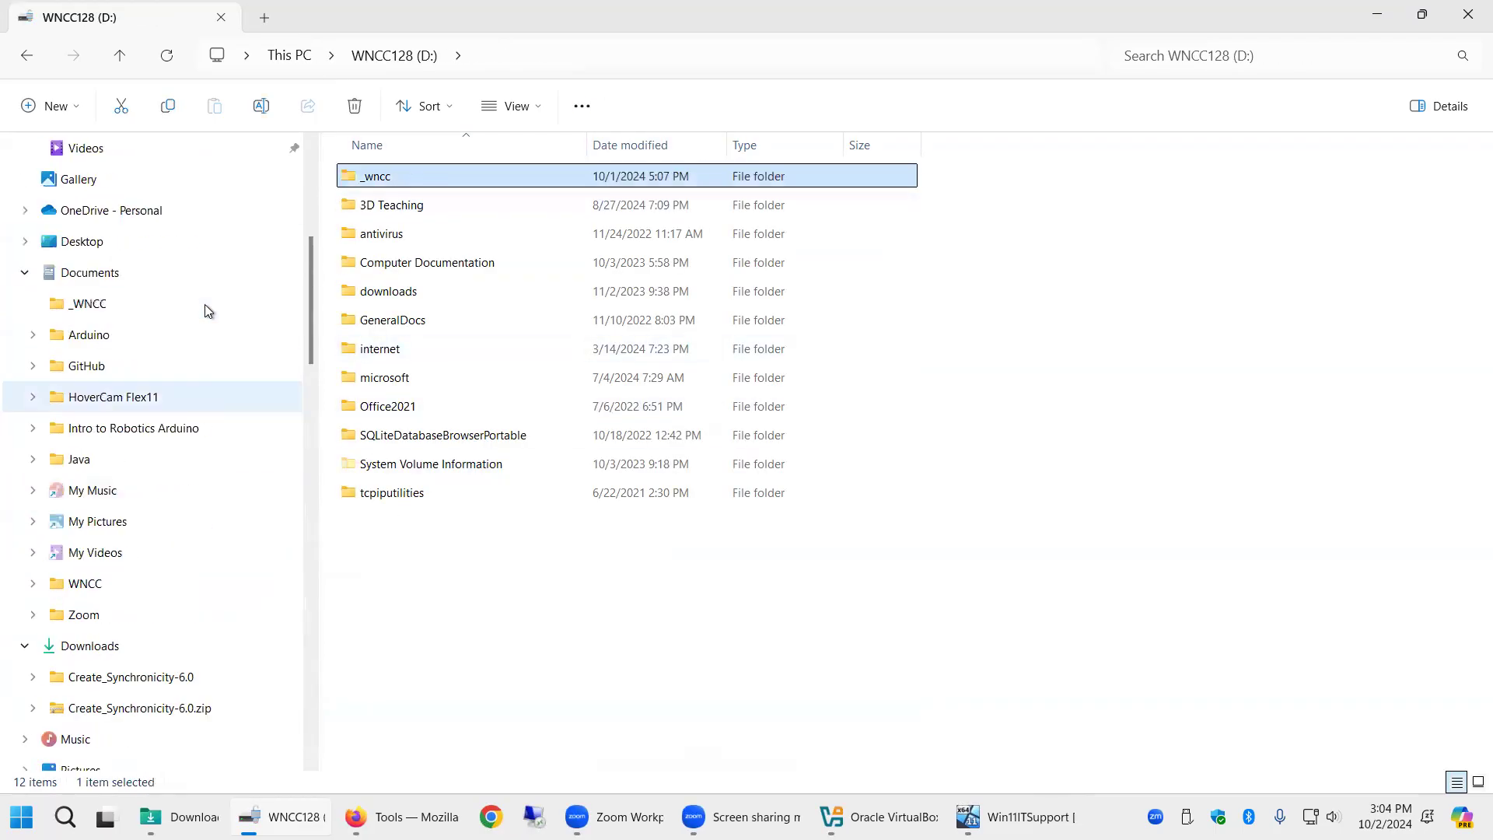
click(95, 273)
click(398, 181)
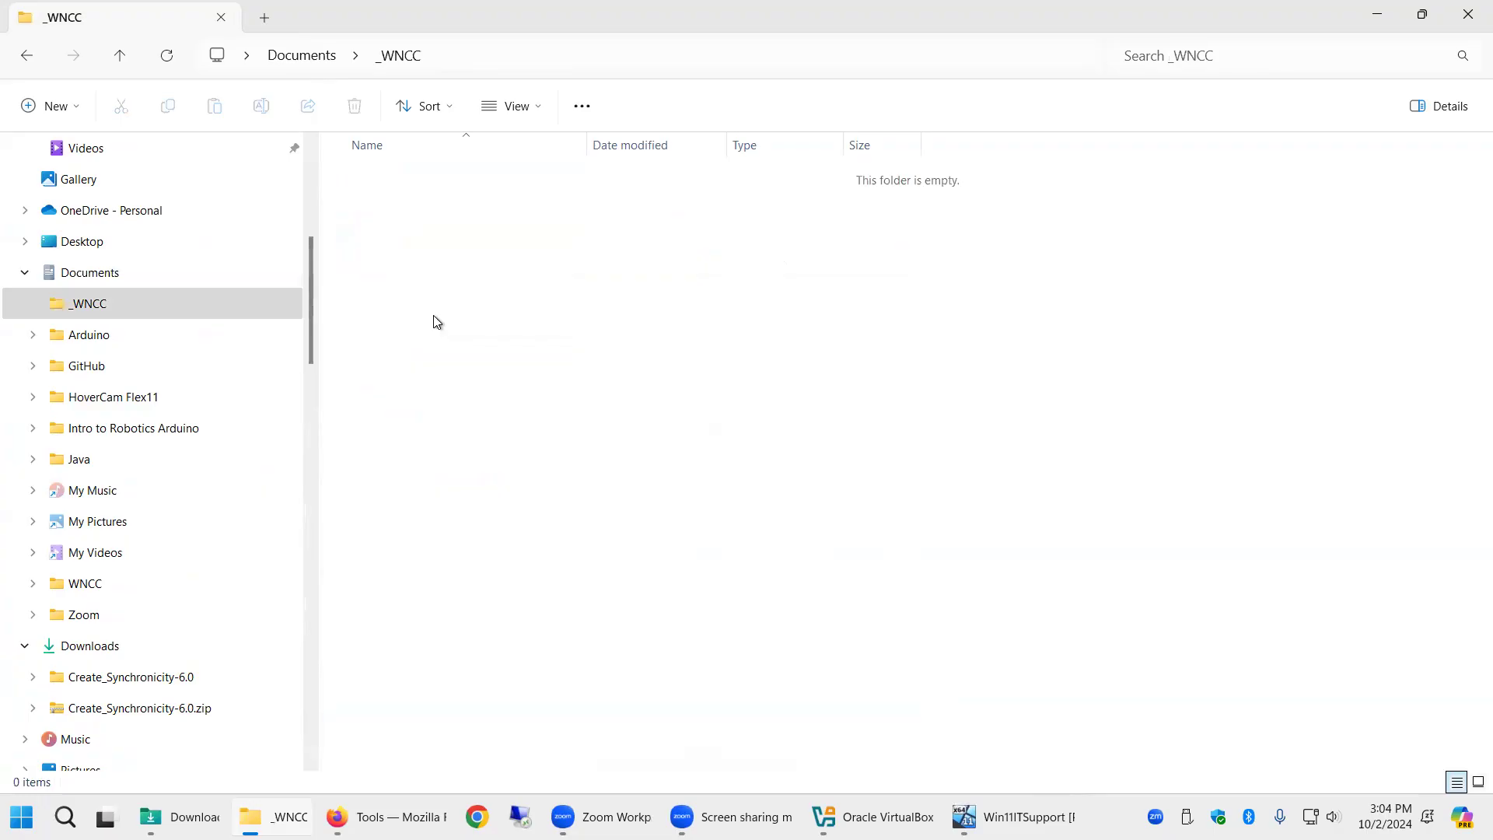
click(118, 302)
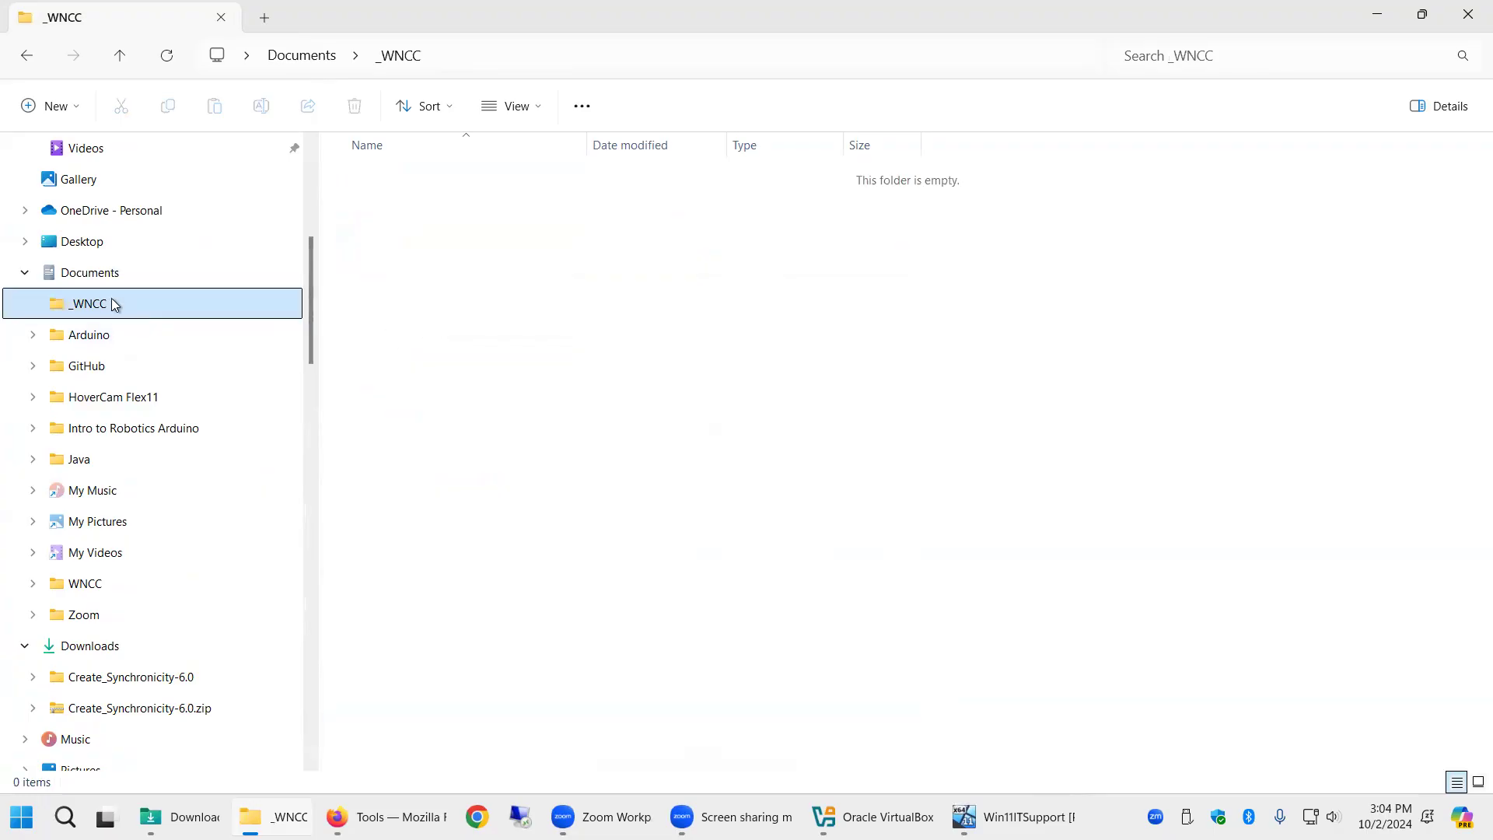
click(107, 279)
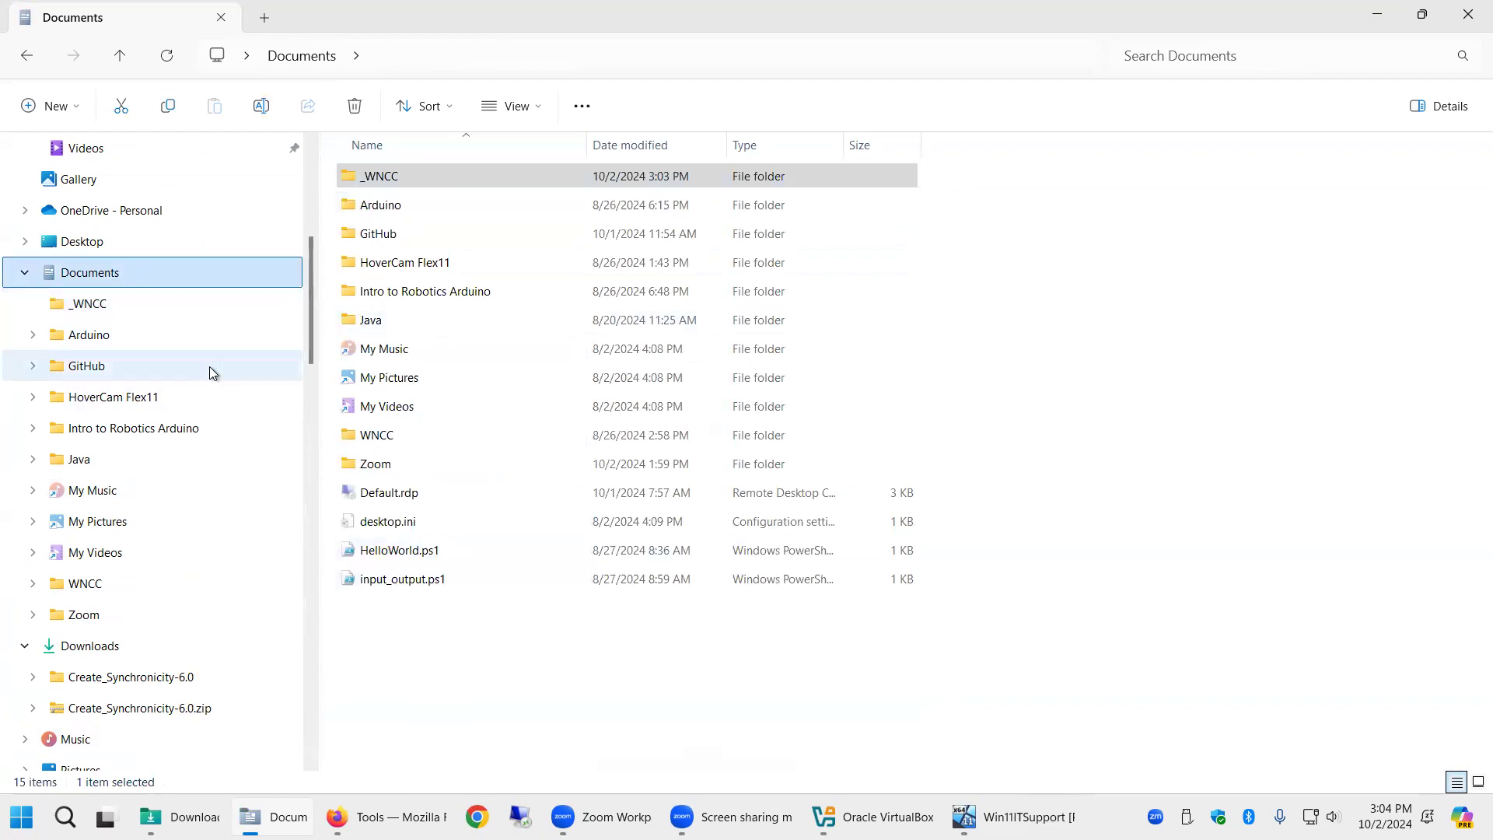
click(90, 306)
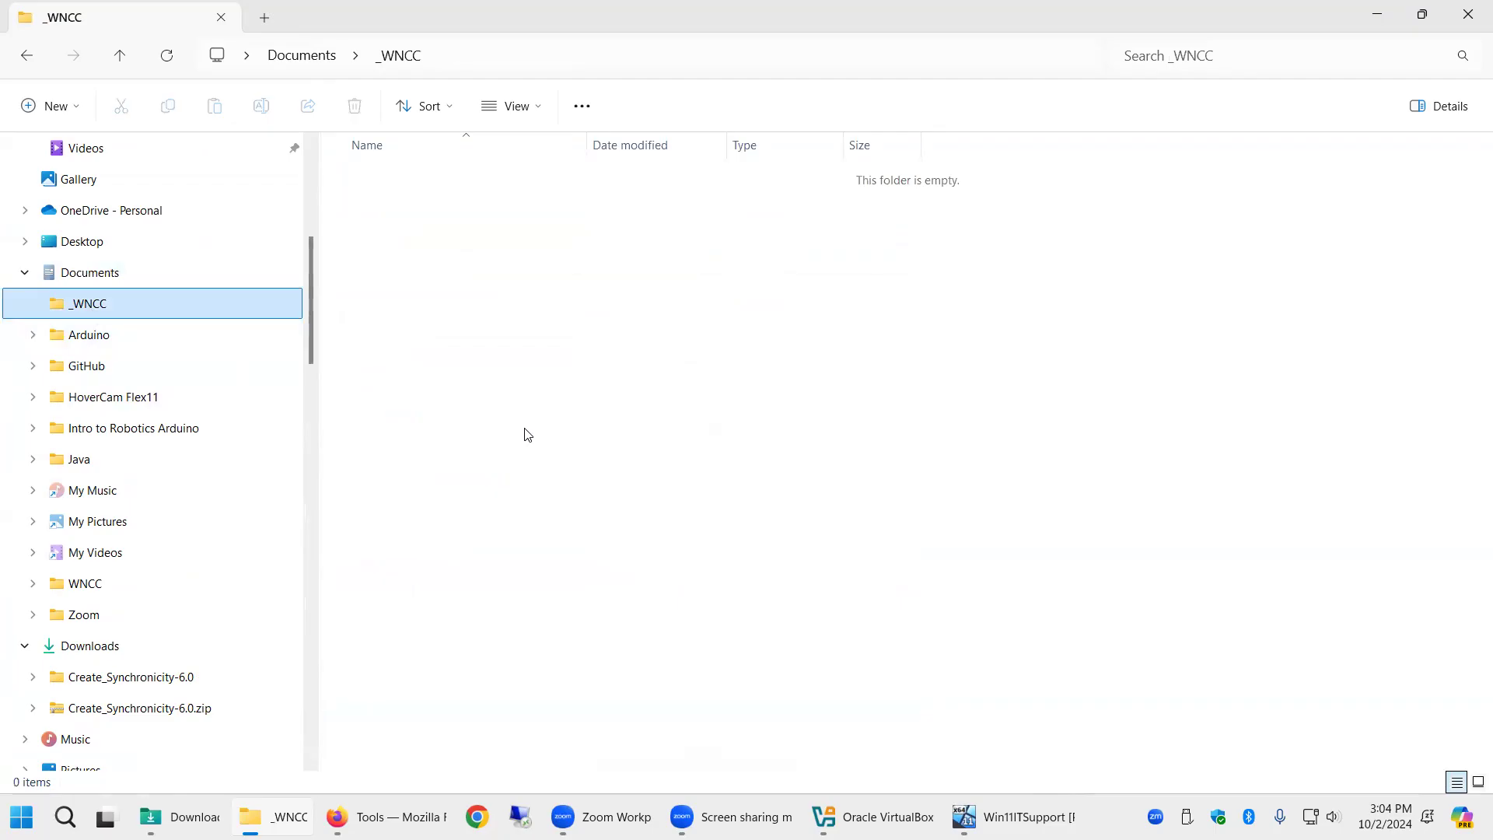